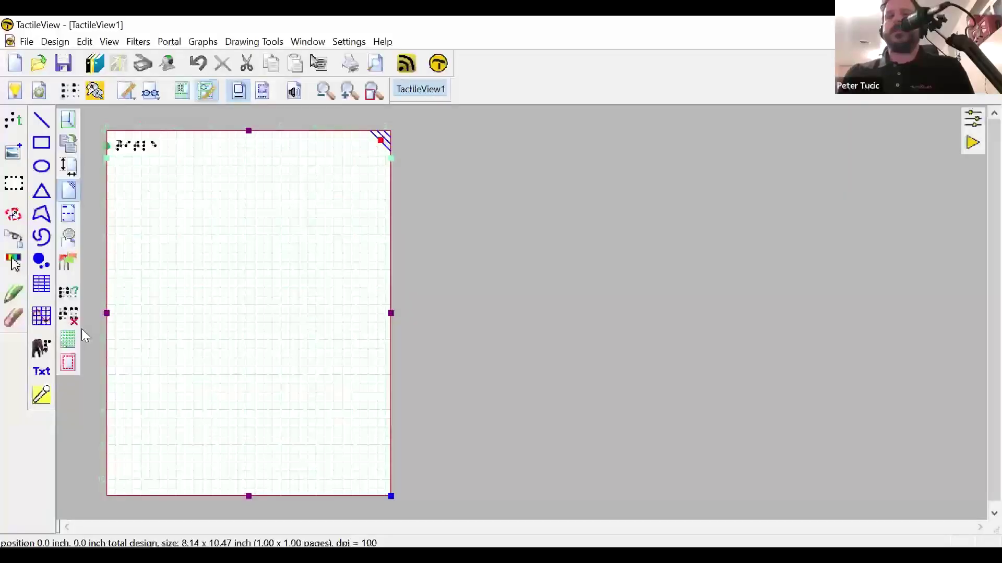
Open the title label's text and position settings from the list of labels and objects.
key("ctrl+l")
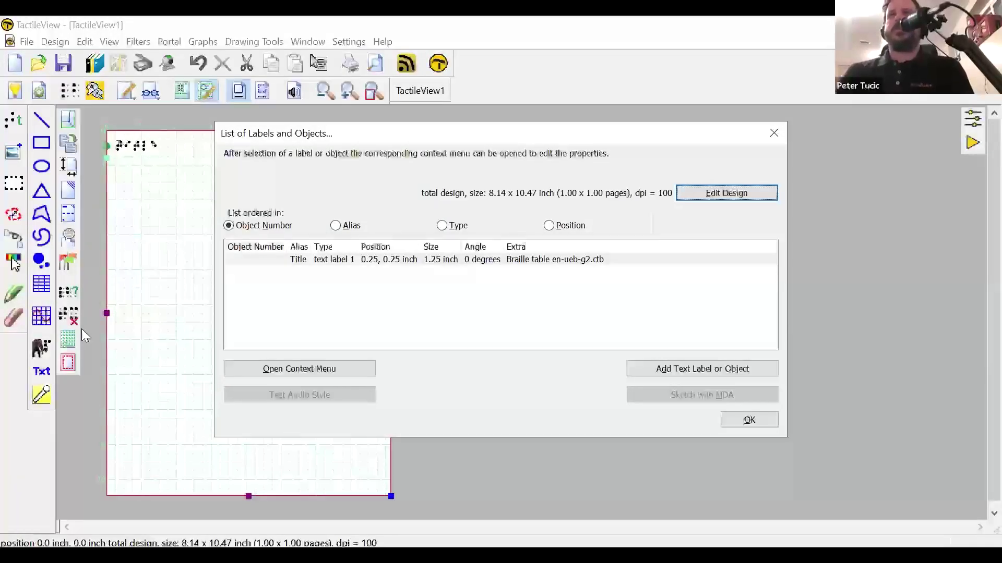
key("Tab")
key("Tab")
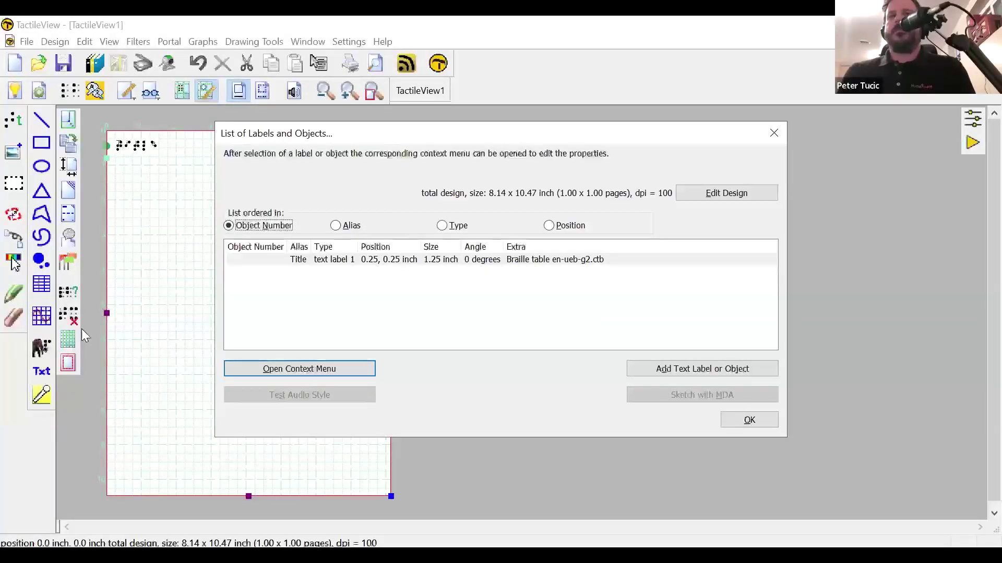
key("Tab")
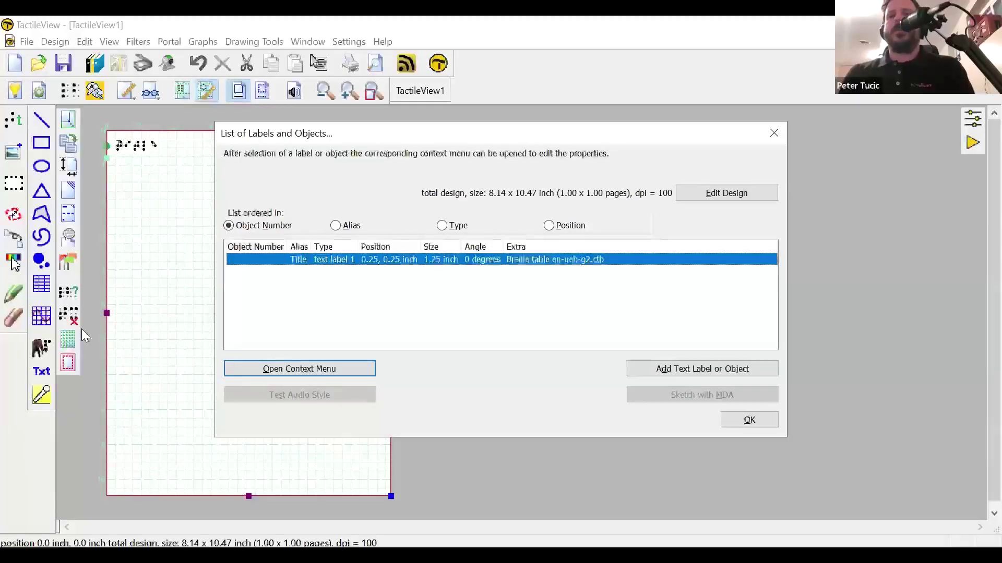
key("Tab")
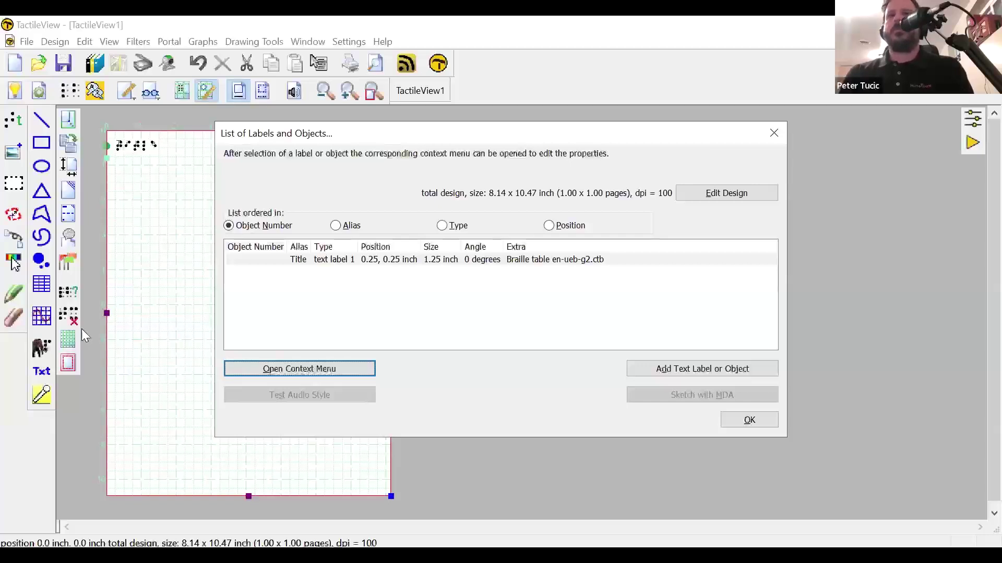
key("Return")
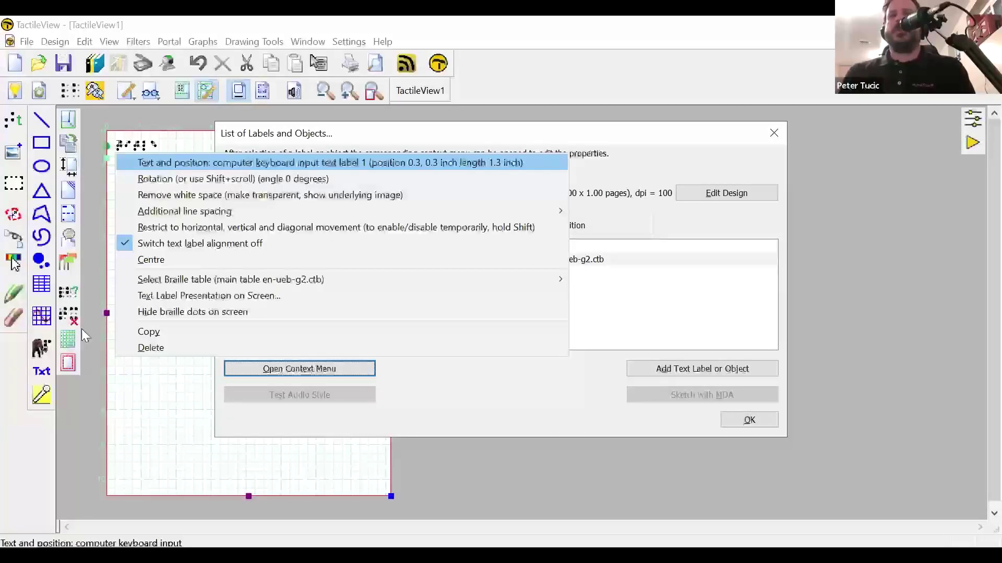
key("Return")
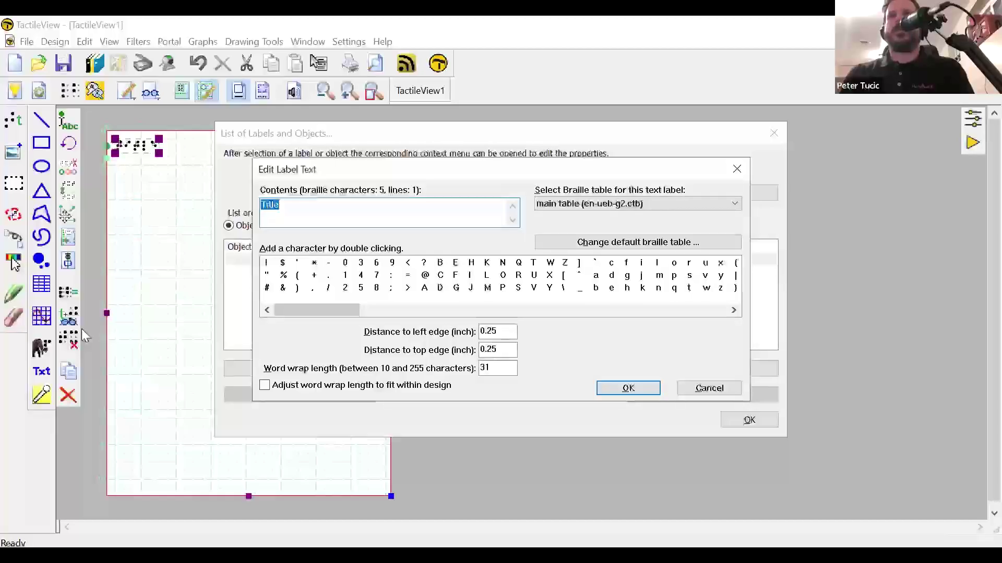
Replace the title label's contents with "Intro shapes" and review the wording.
key("BackSpace")
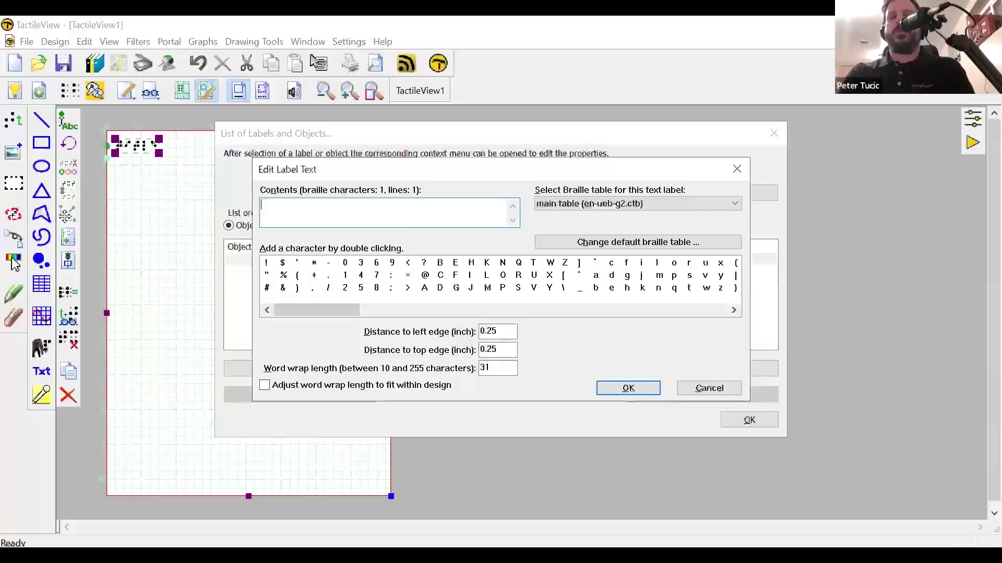
type("Intro sha")
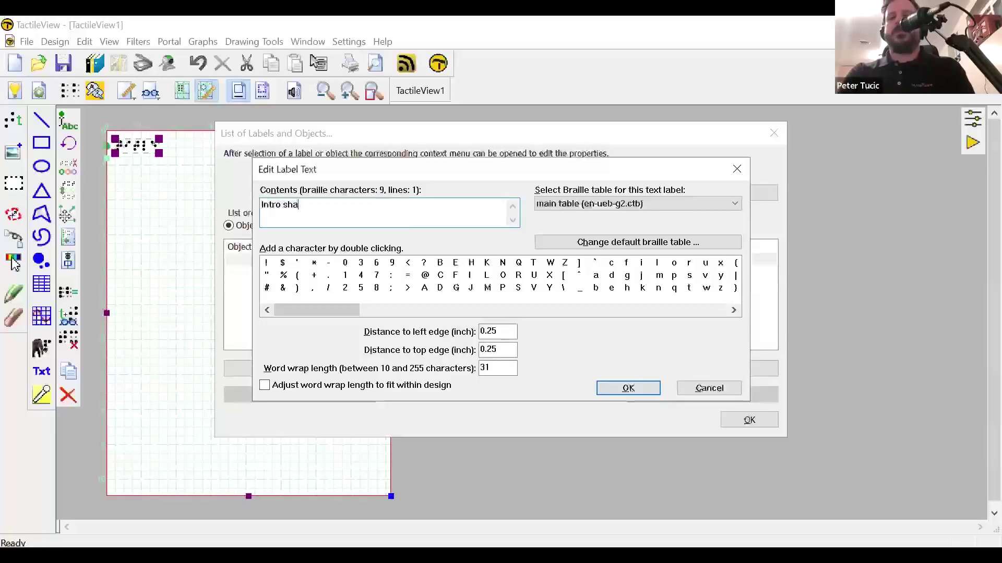
type("pes")
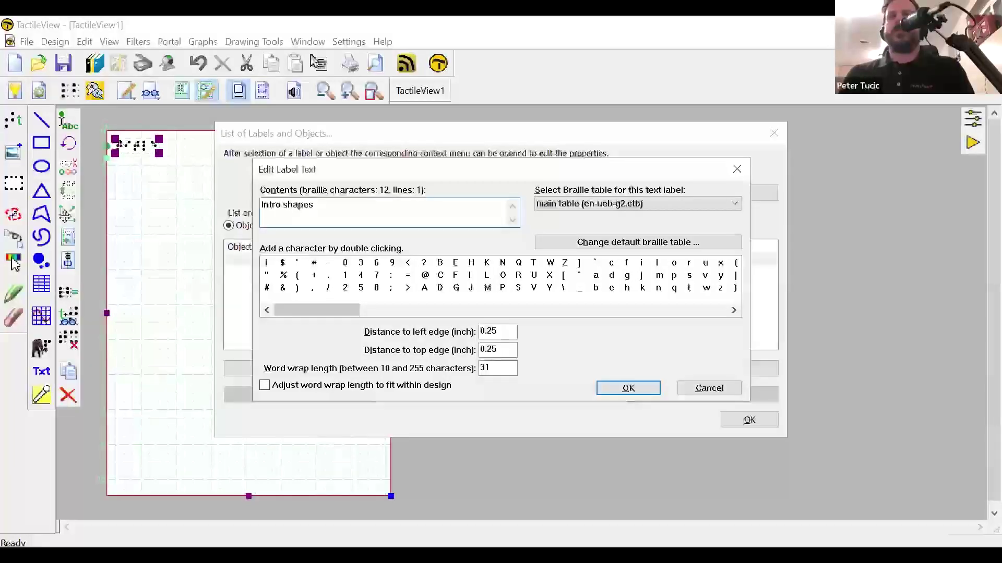
key("ctrl+a")
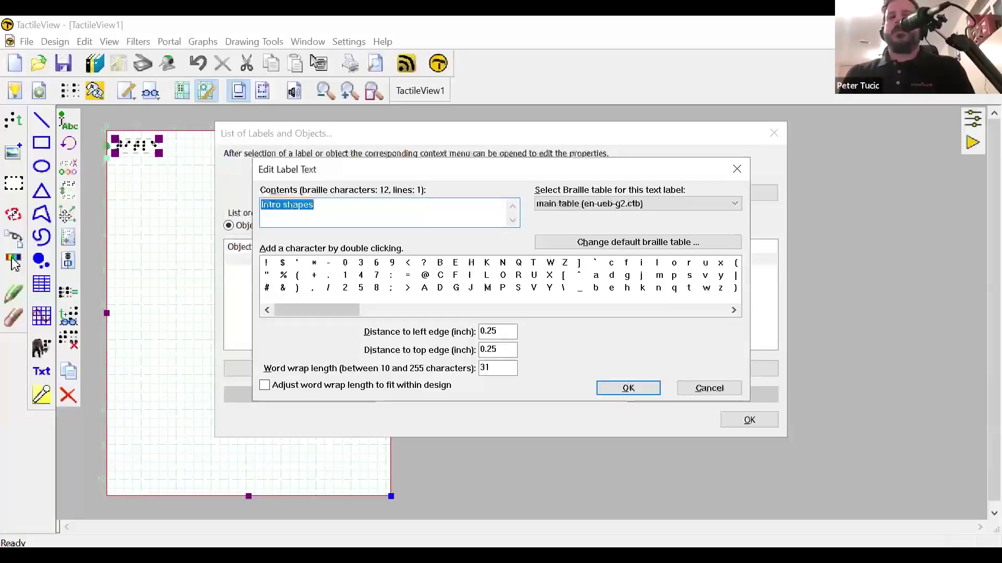
key("ctrl+Left")
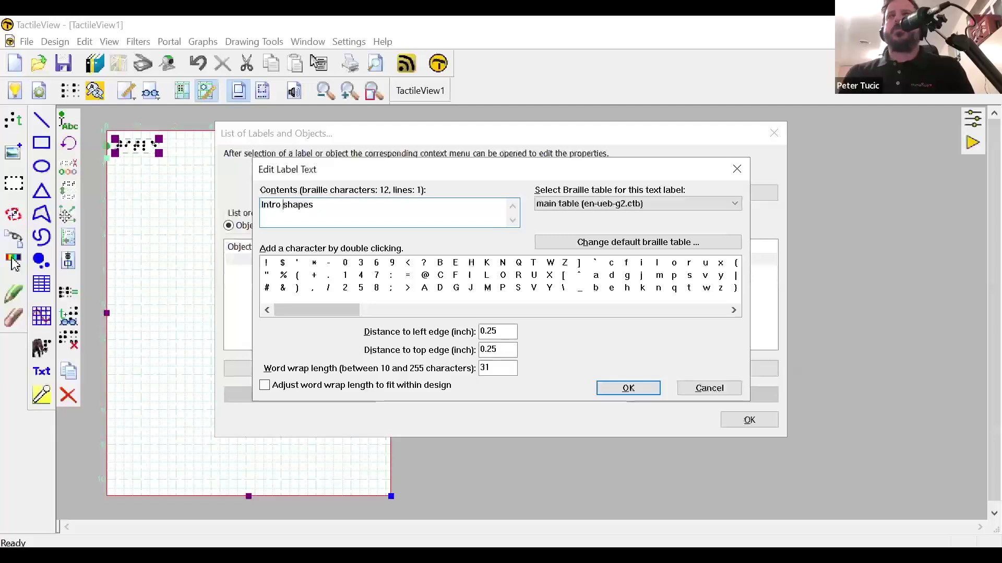
key("ctrl+Left")
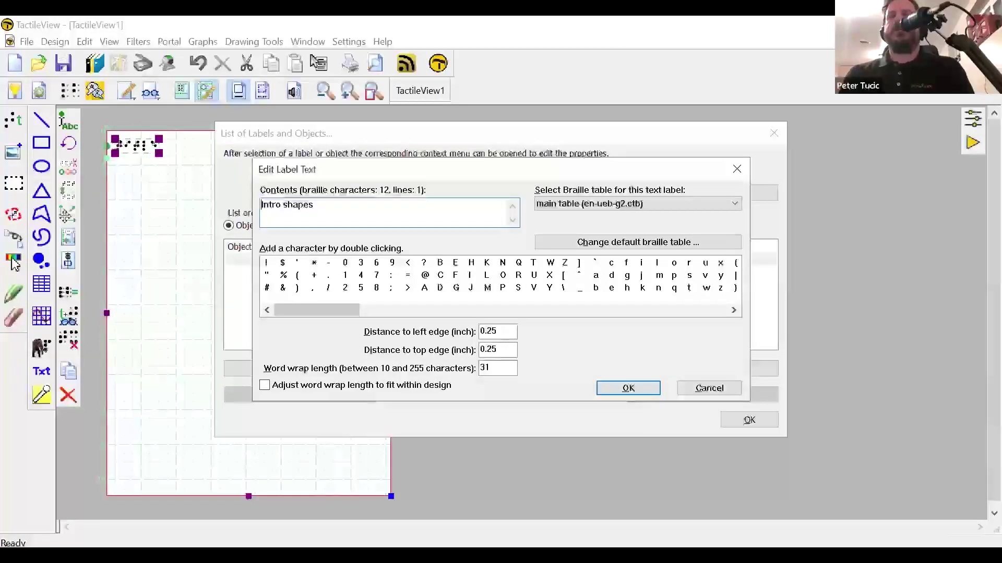
Set the title label's distance to the left edge to 3.5 inches, apply it, and close the list of labels and objects.
key("Tab")
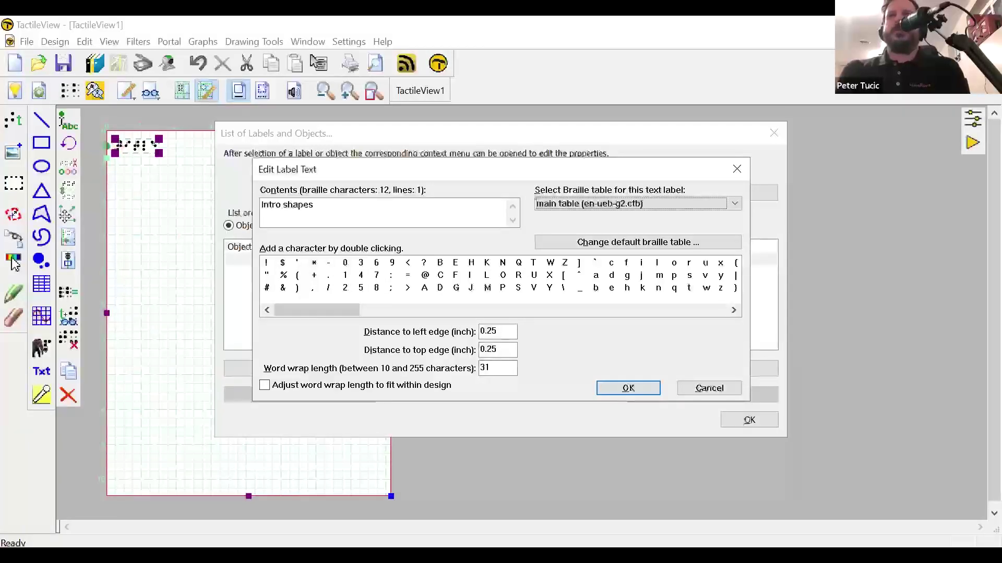
key("Tab")
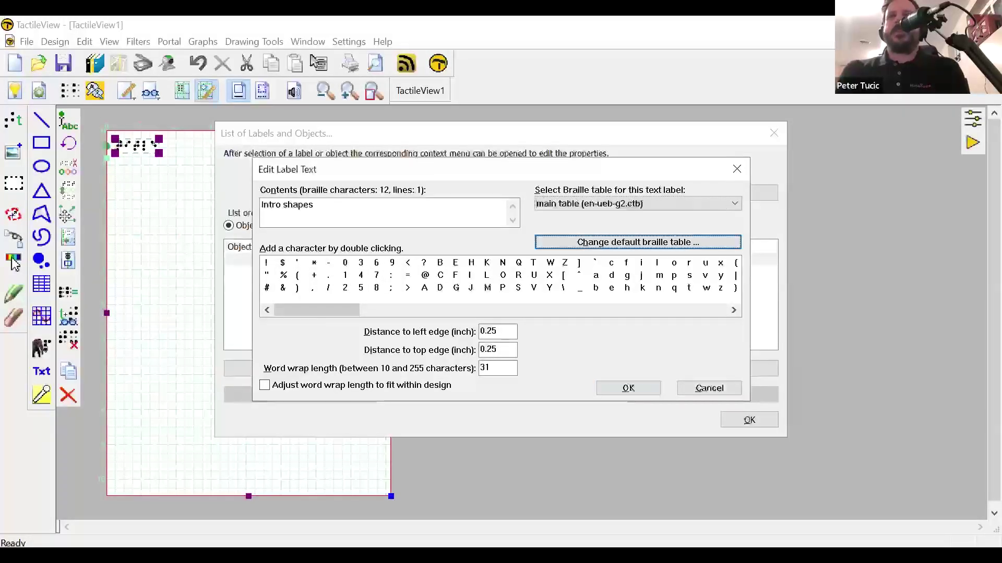
key("Tab")
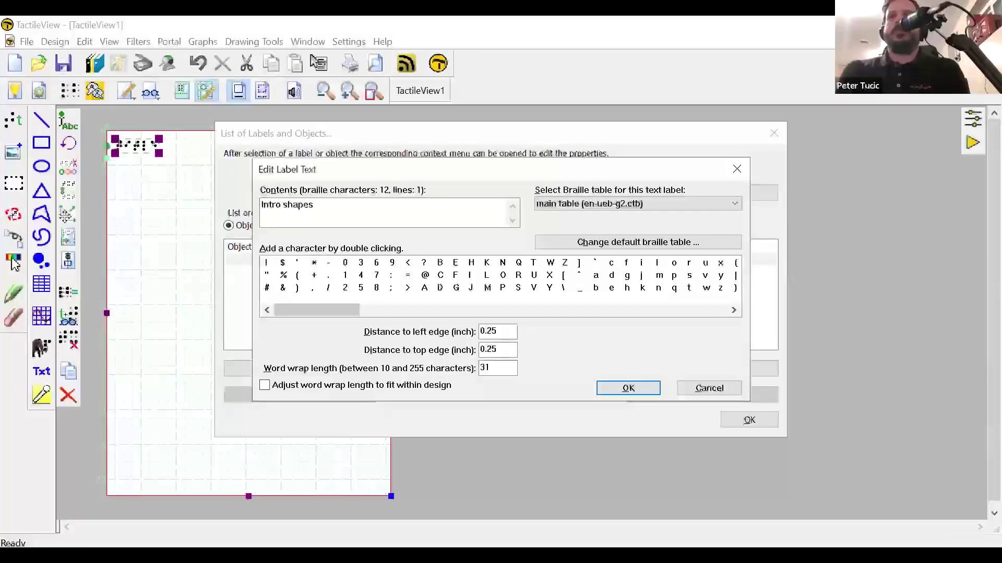
key("Tab")
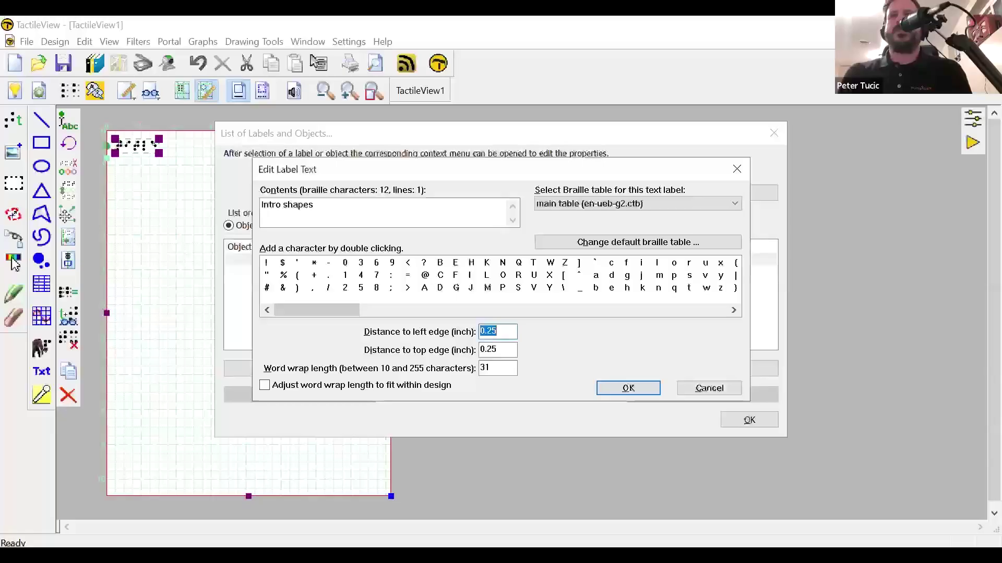
key("BackSpace")
type("3.5")
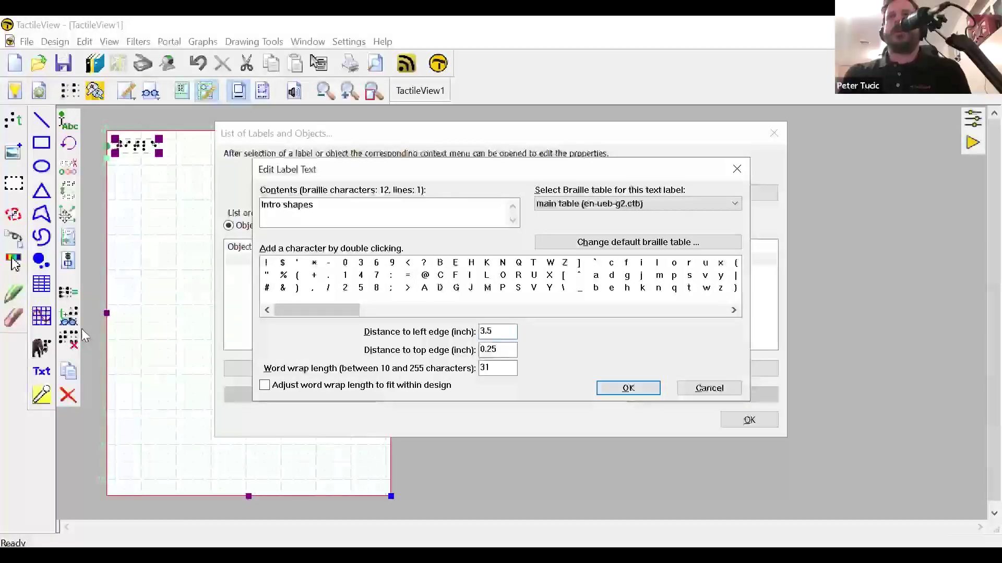
key("Tab")
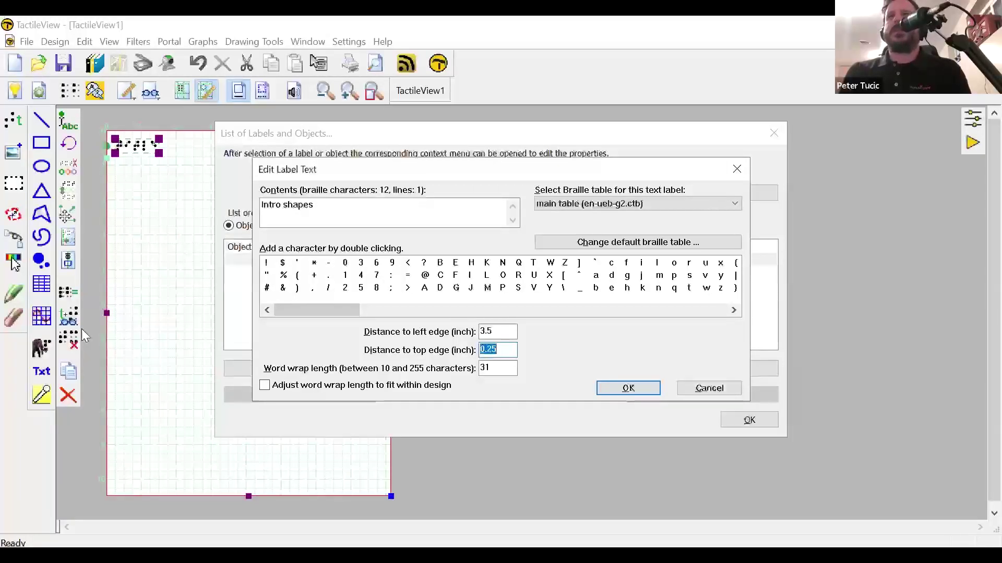
key("Tab")
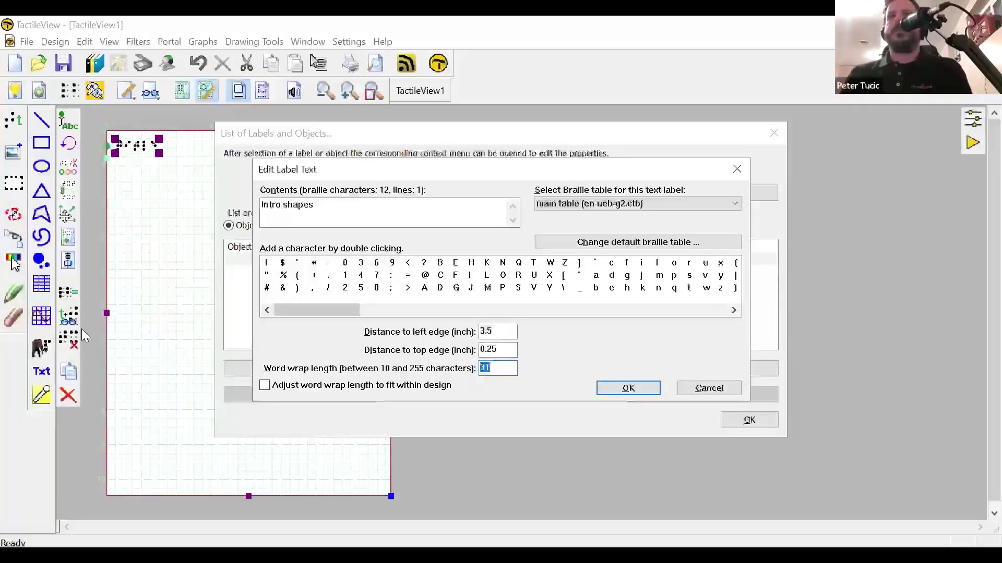
key("Tab")
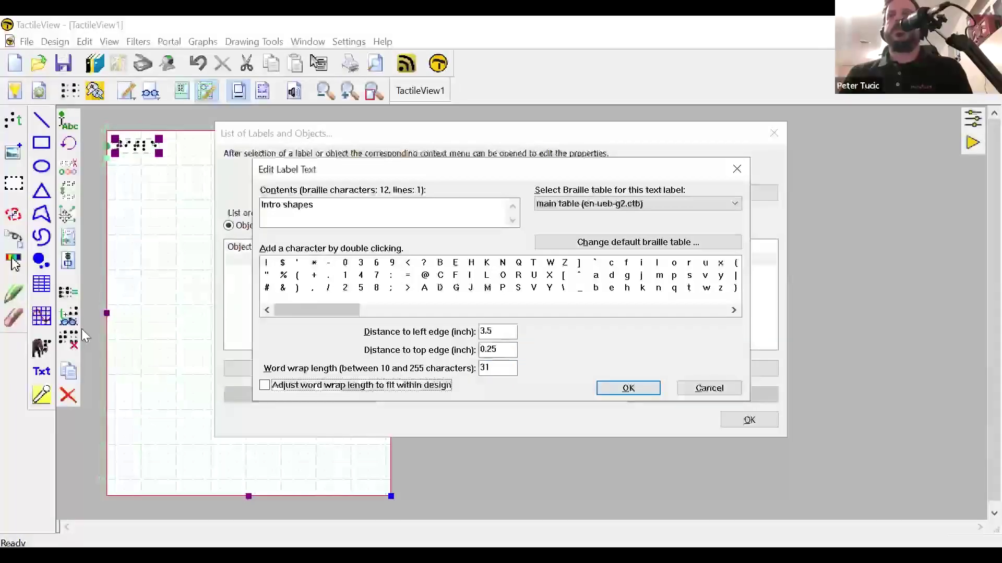
key("Tab")
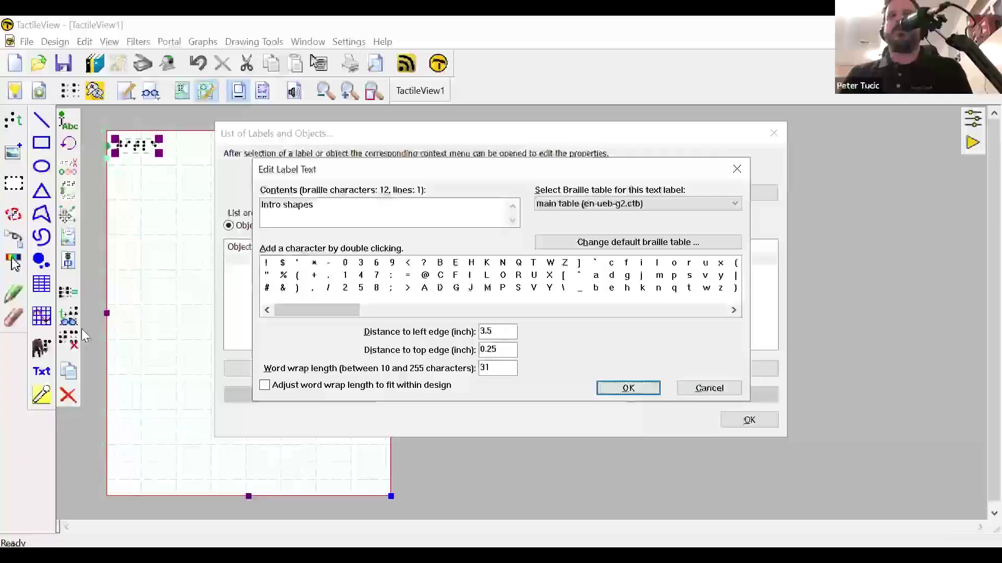
key("Return")
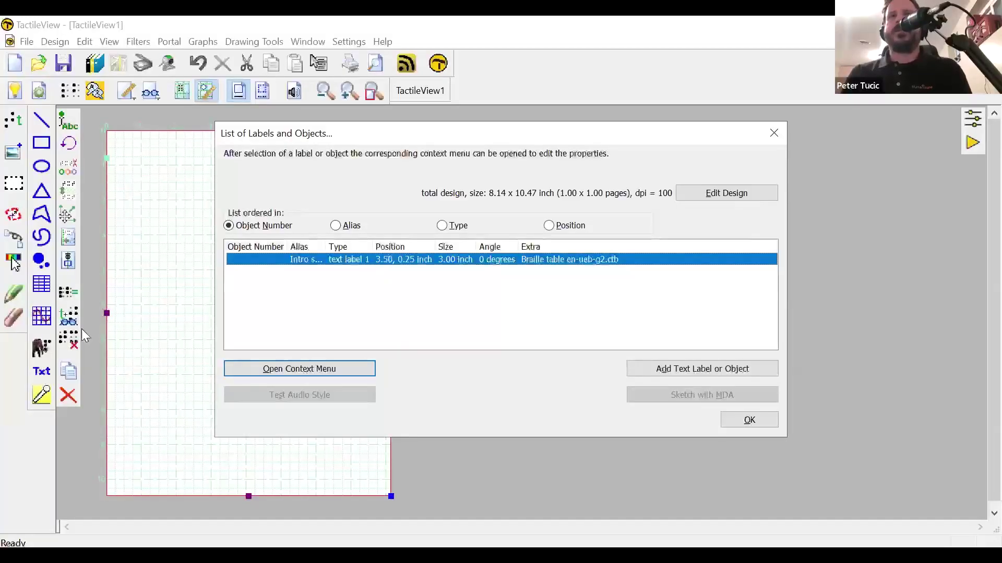
key("Escape")
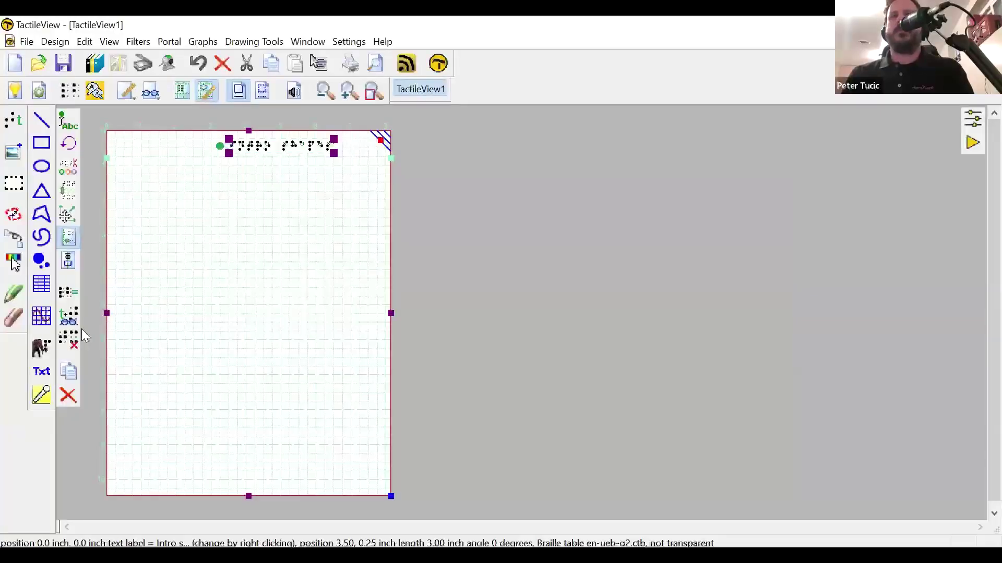
key("alt")
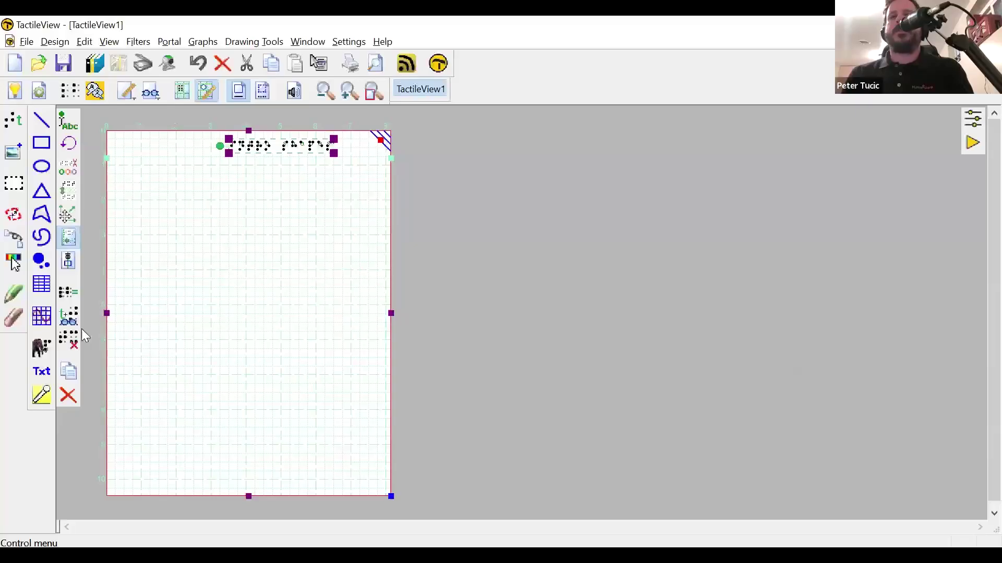
key("Right")
key("Right")
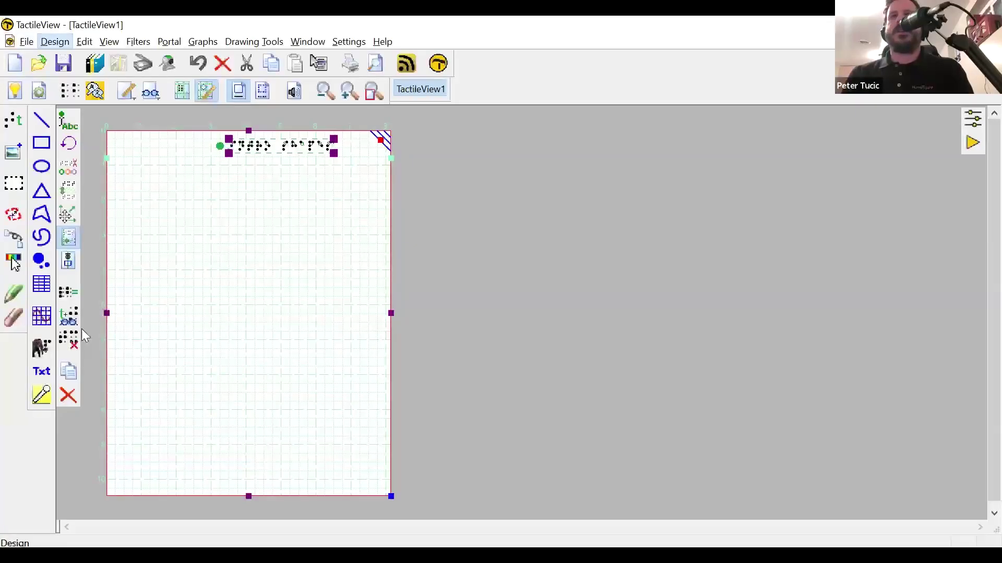
key("Right")
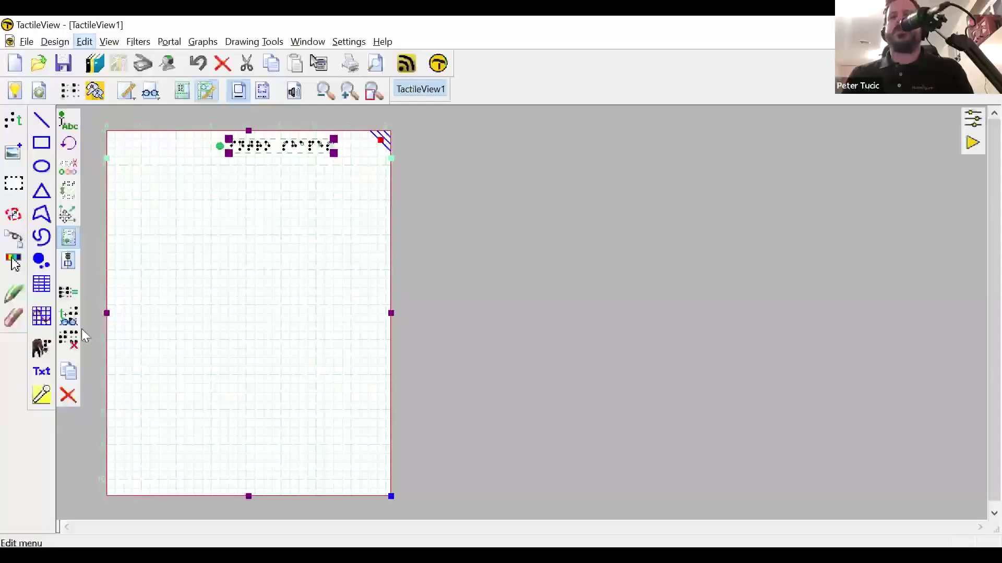
key("Right")
key("Right")
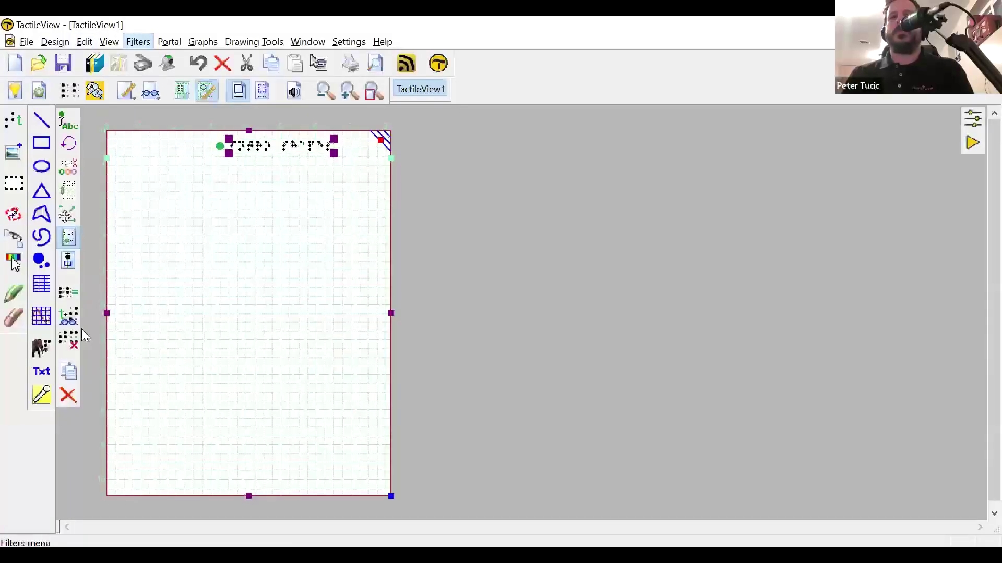
key("Right")
key("Right")
key("Right")
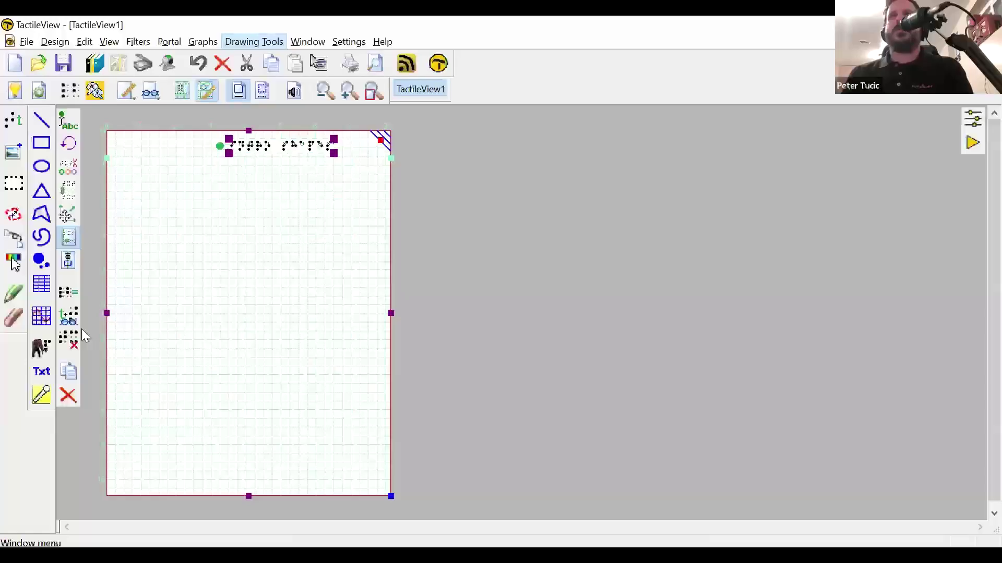
key("Escape")
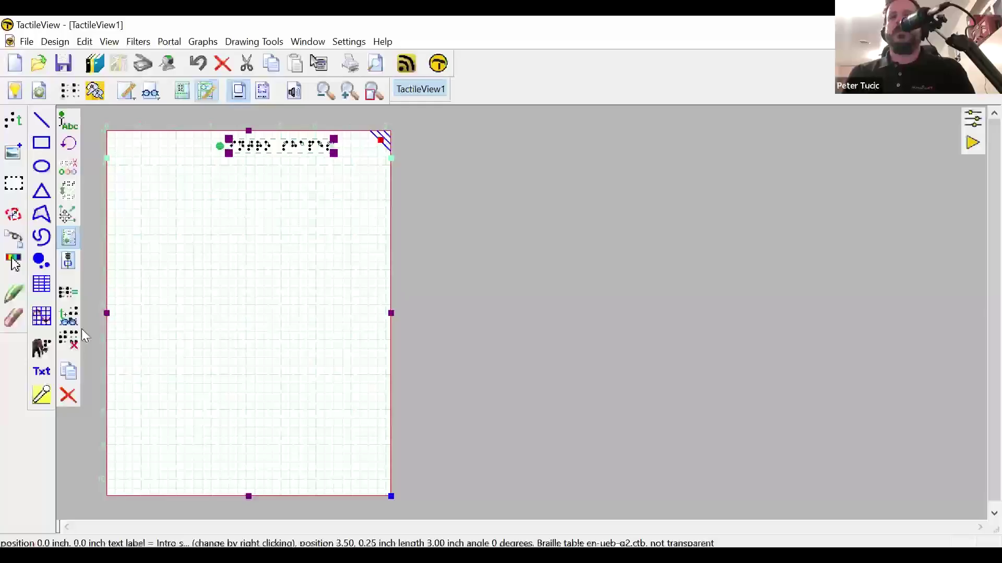
Add a square/rectangle object with line thickness 1, transparent and without texture to the design.
key("alt+t")
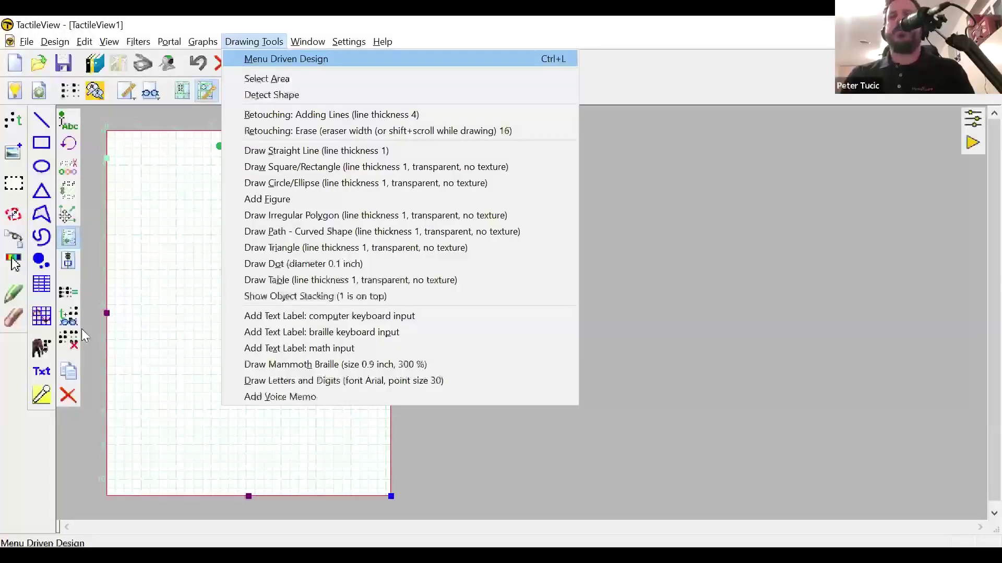
key("Down")
key("Down")
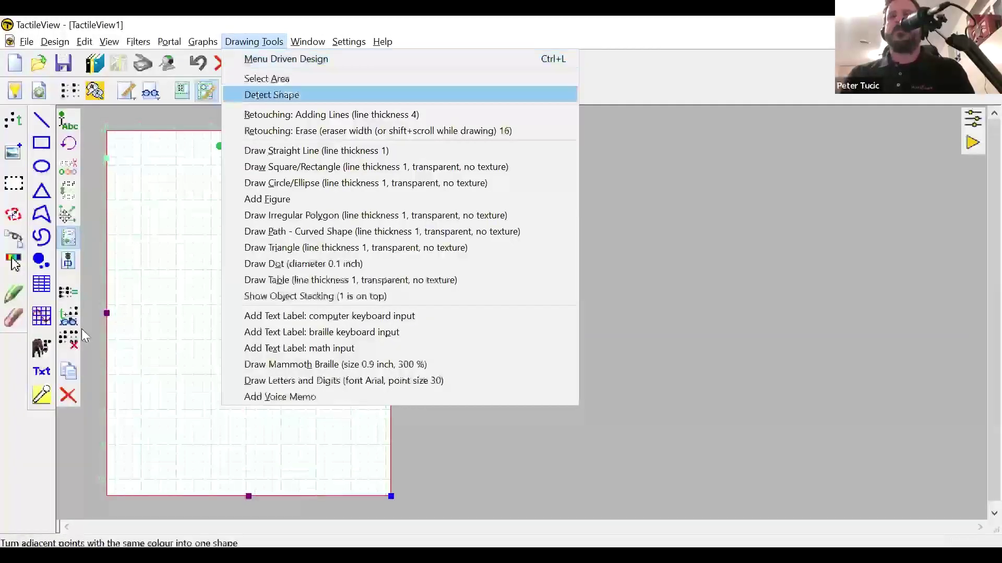
key("Down")
key("Down")
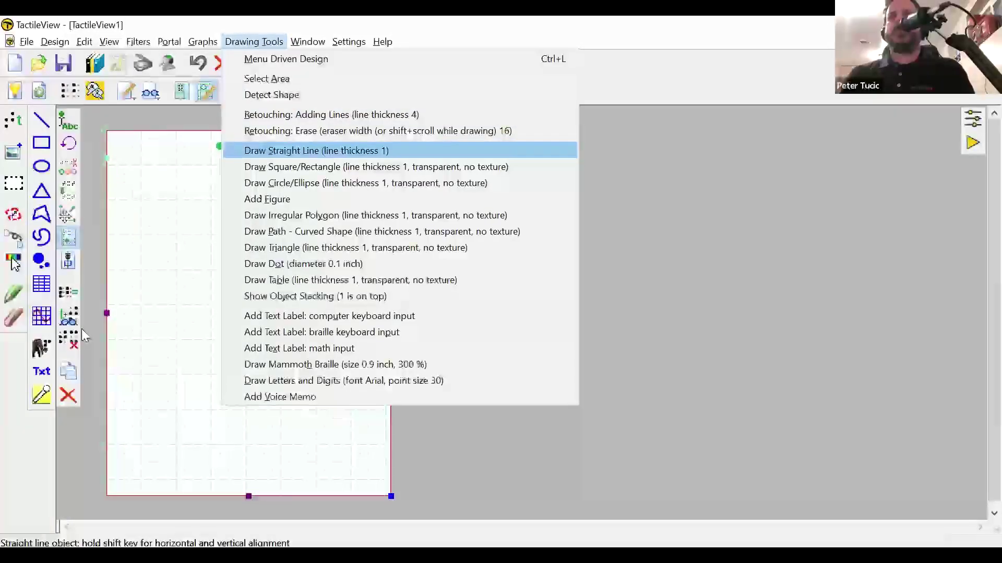
key("Down")
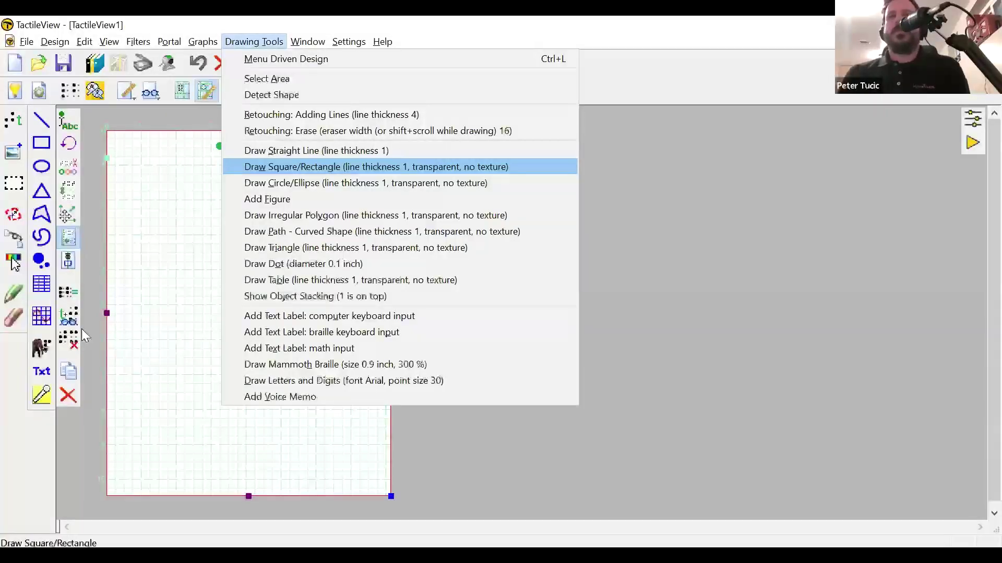
key("Return")
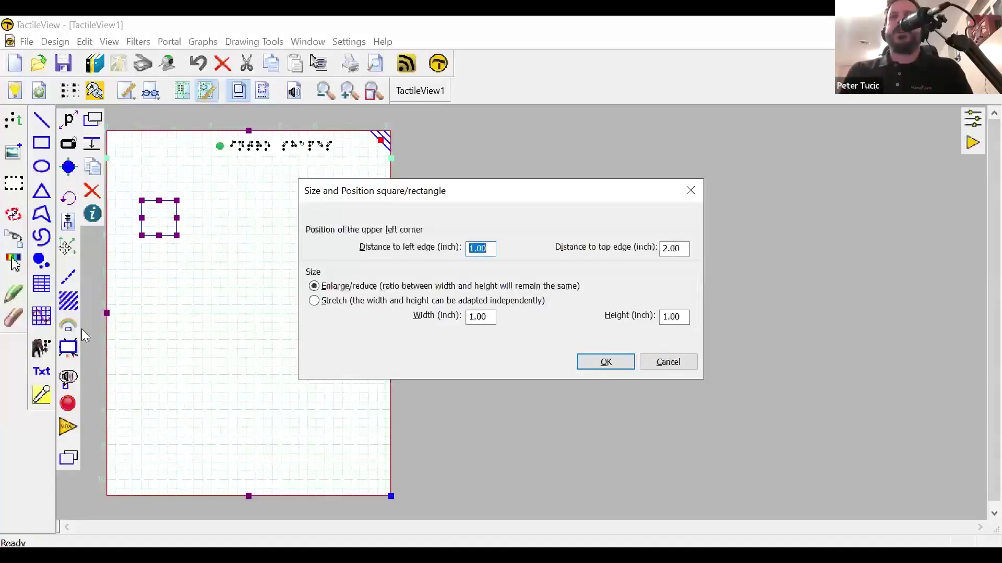
Set the square's width to 2 inches with the width-to-height ratio kept, and apply the size.
key("Tab")
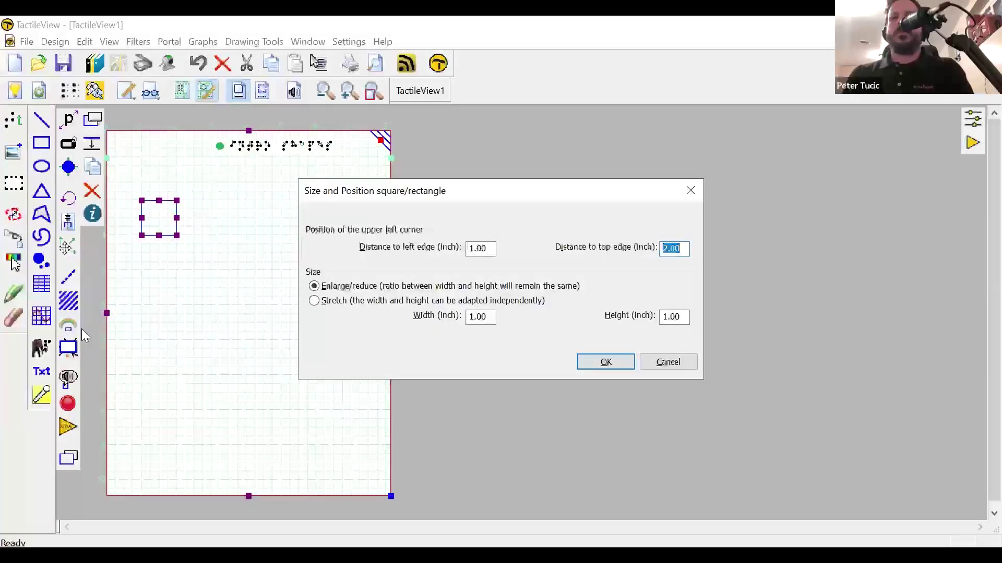
key("Tab")
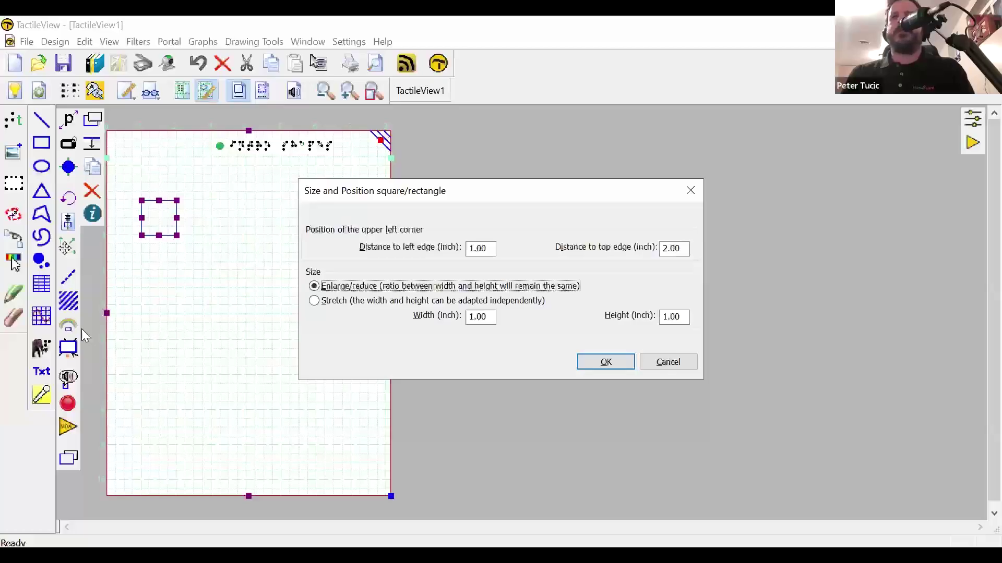
key("Tab")
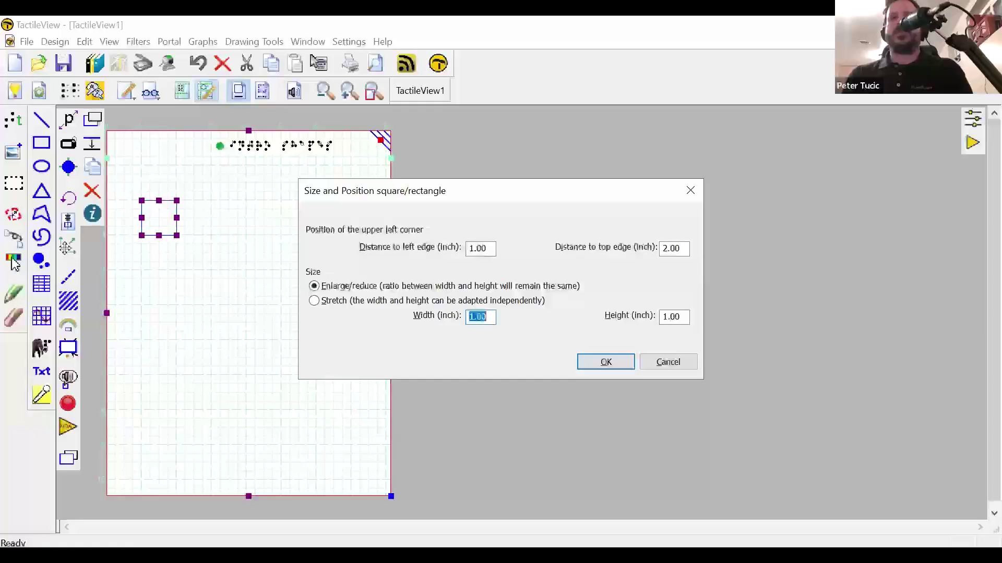
type("2")
key("Tab")
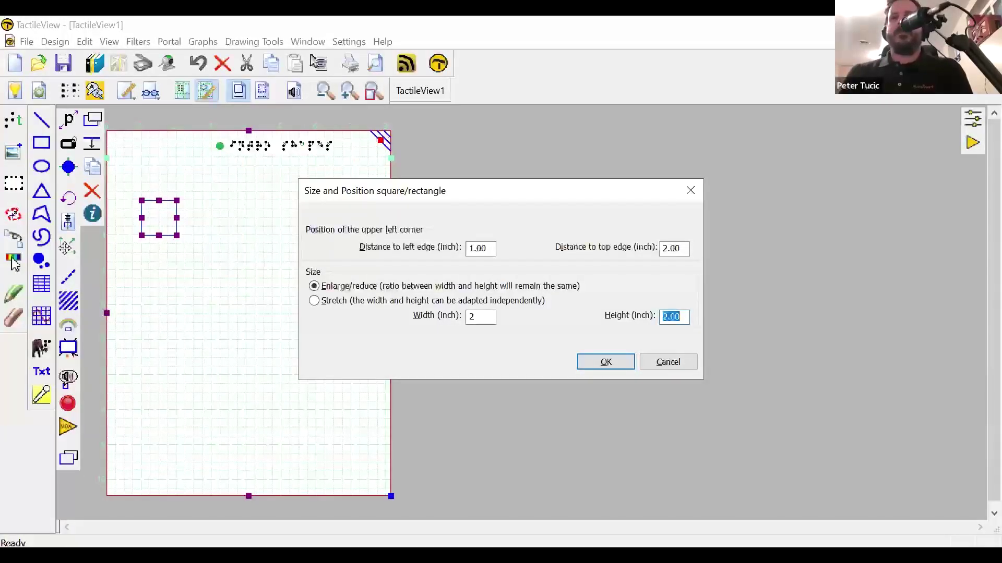
key("Tab")
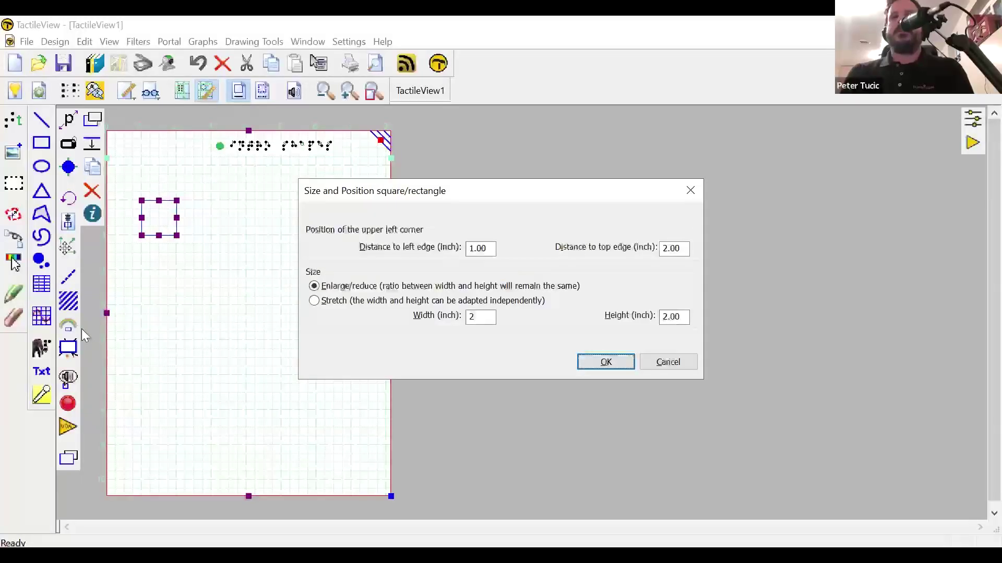
key("Return")
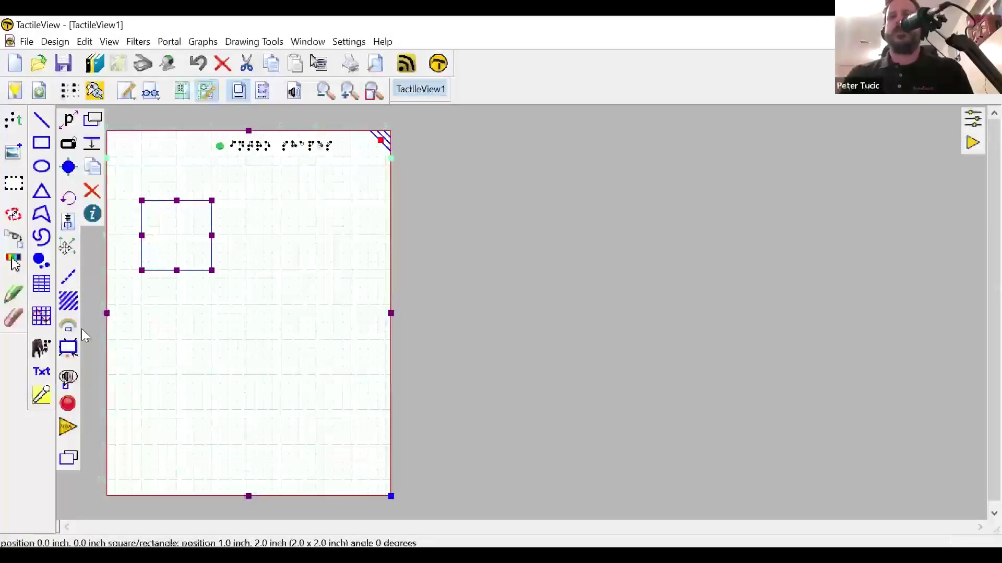
Review the square and the title label in the list of labels and objects, and close the list.
key("ctrl+l")
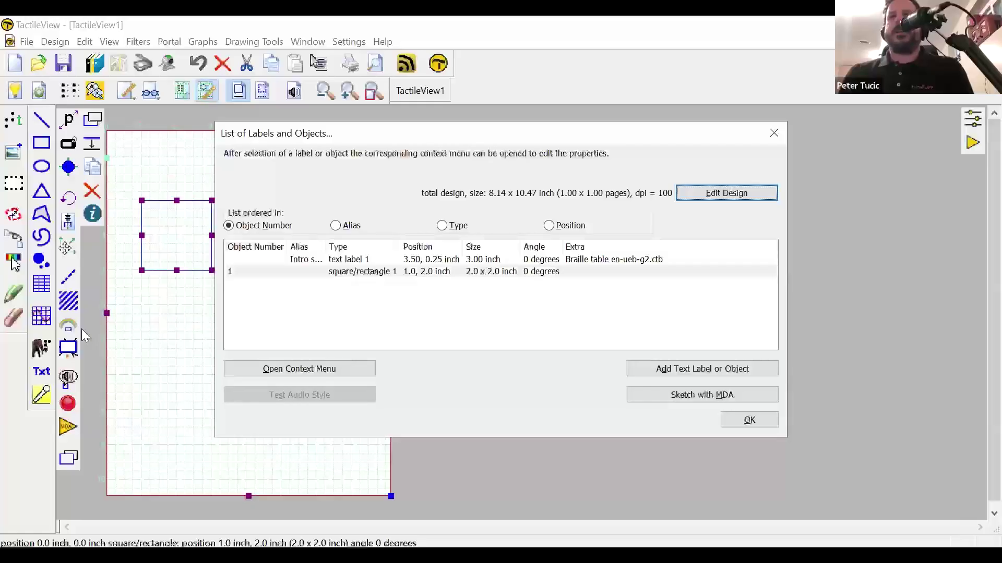
key("Tab")
key("Tab")
key("Tab")
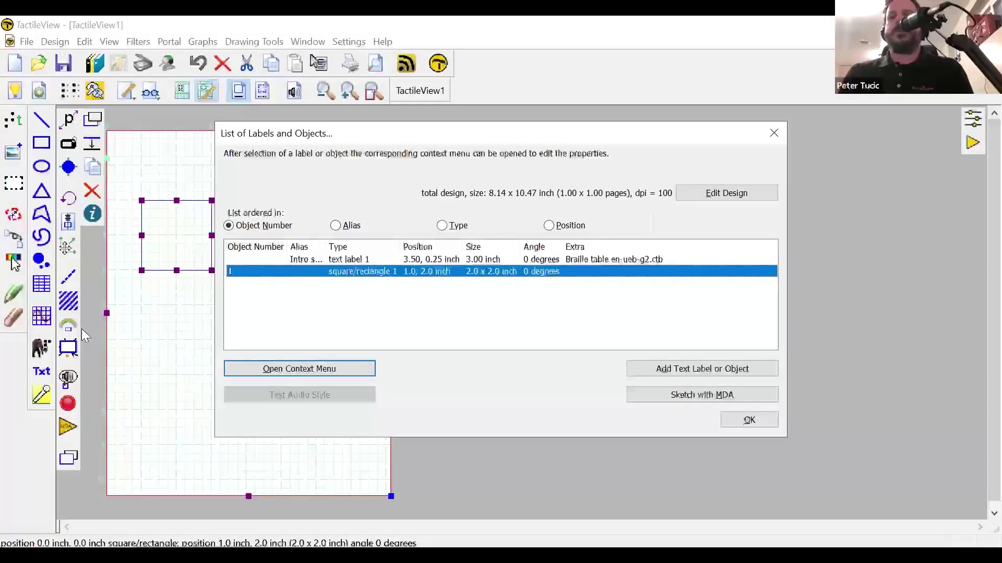
key("Up")
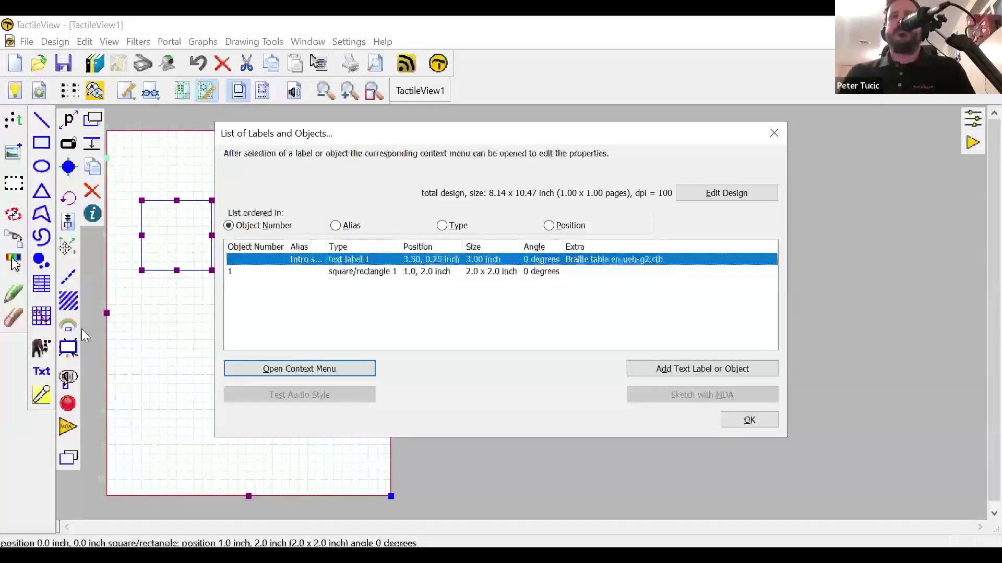
key("Escape")
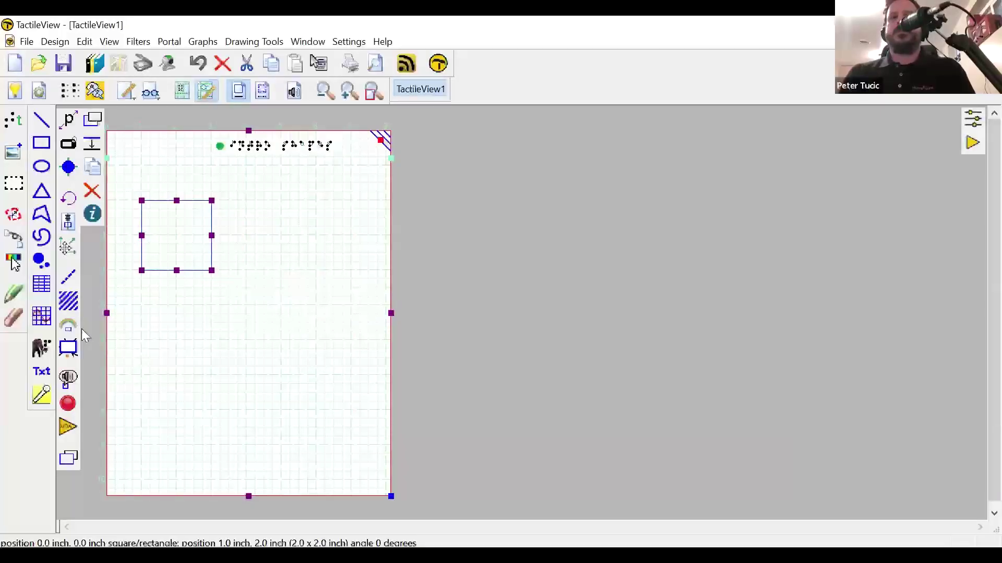
Look through the drawing tools' text label options for computer keyboard, braille keyboard and math input.
key("alt+t")
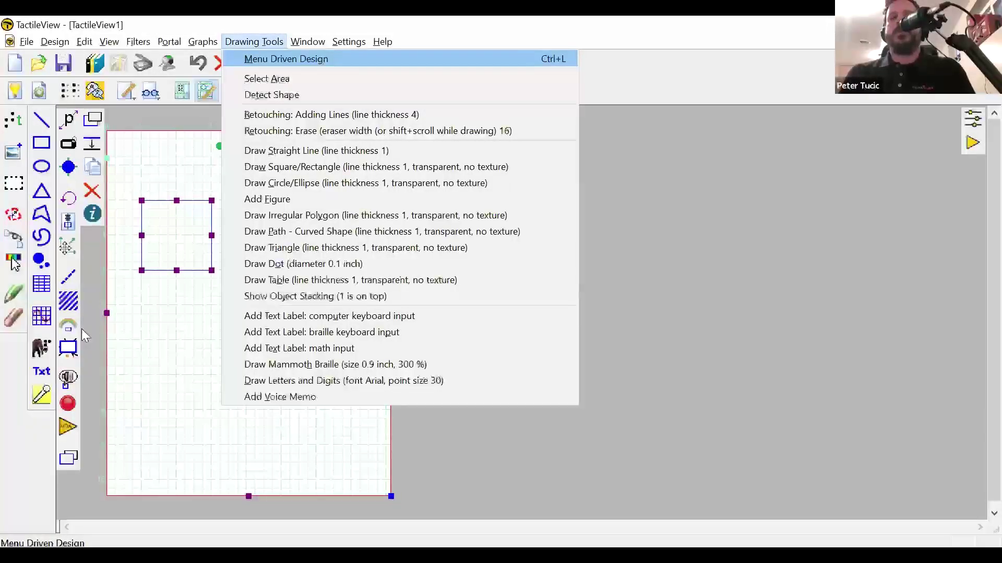
key("Up")
key("Up")
key("Up")
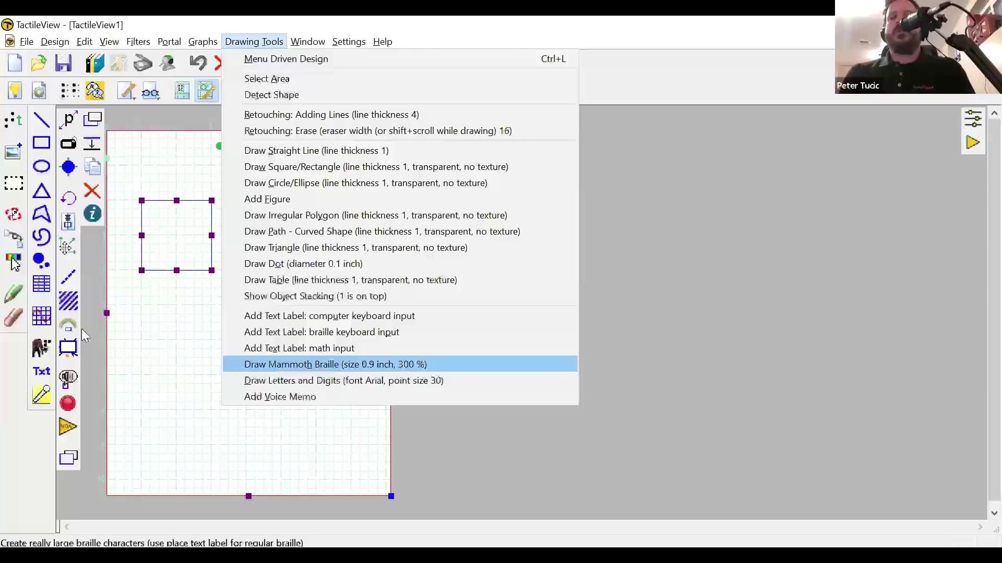
key("Up")
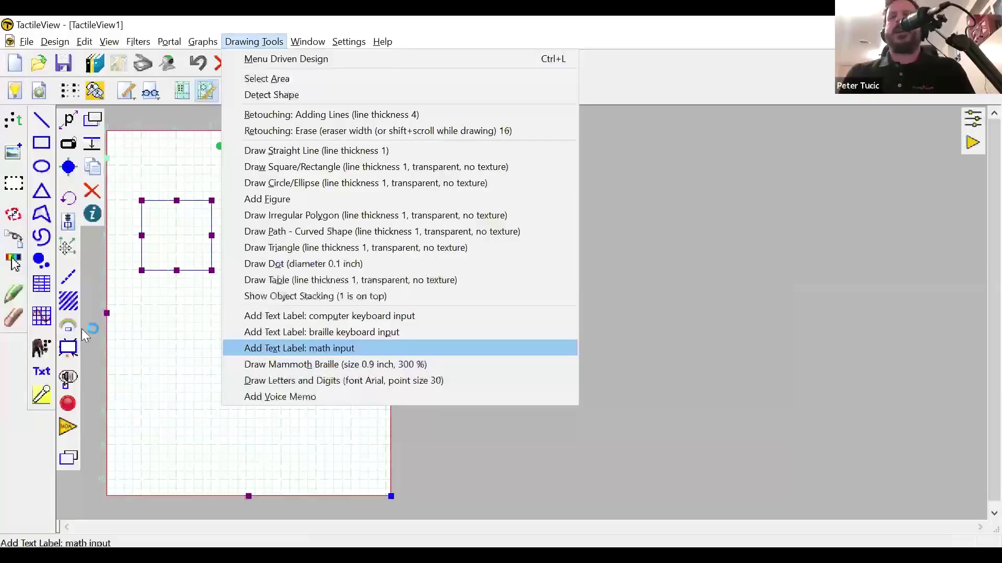
key("Up")
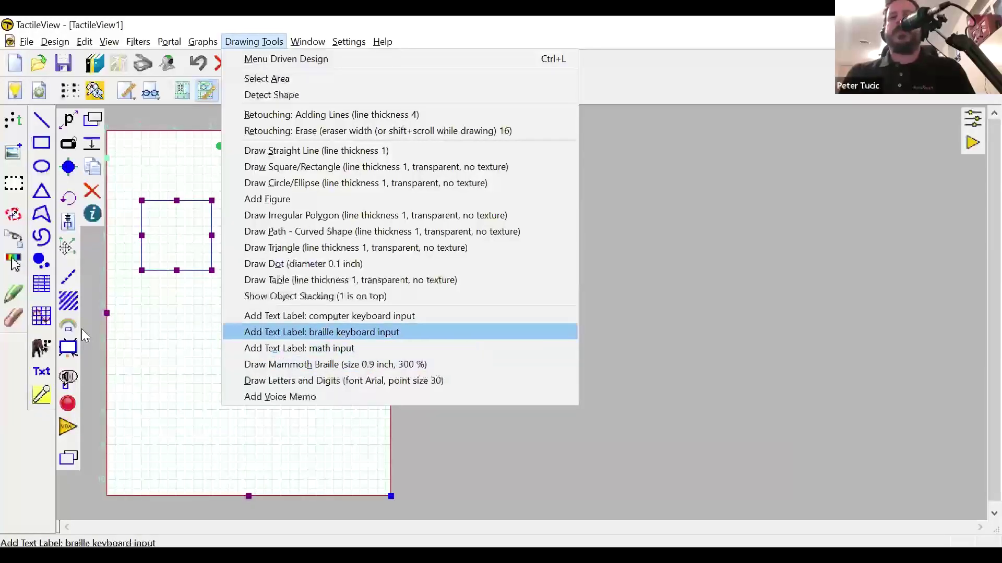
key("Down")
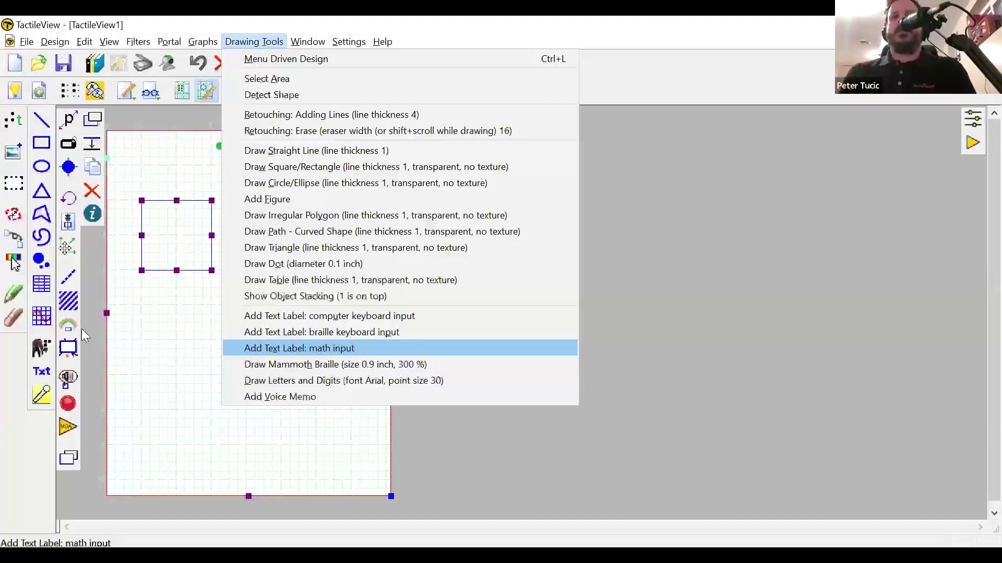
key("Up")
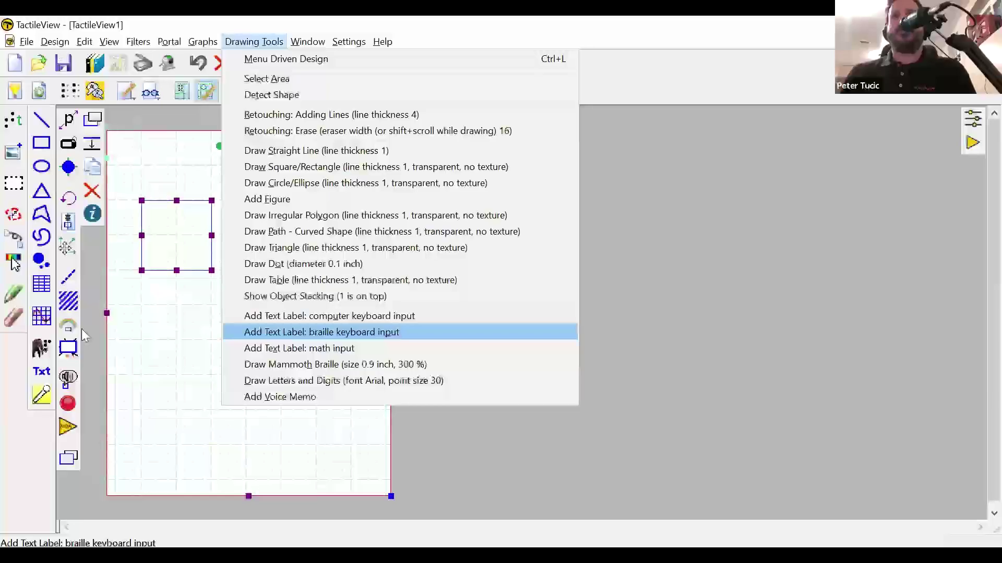
key("Up")
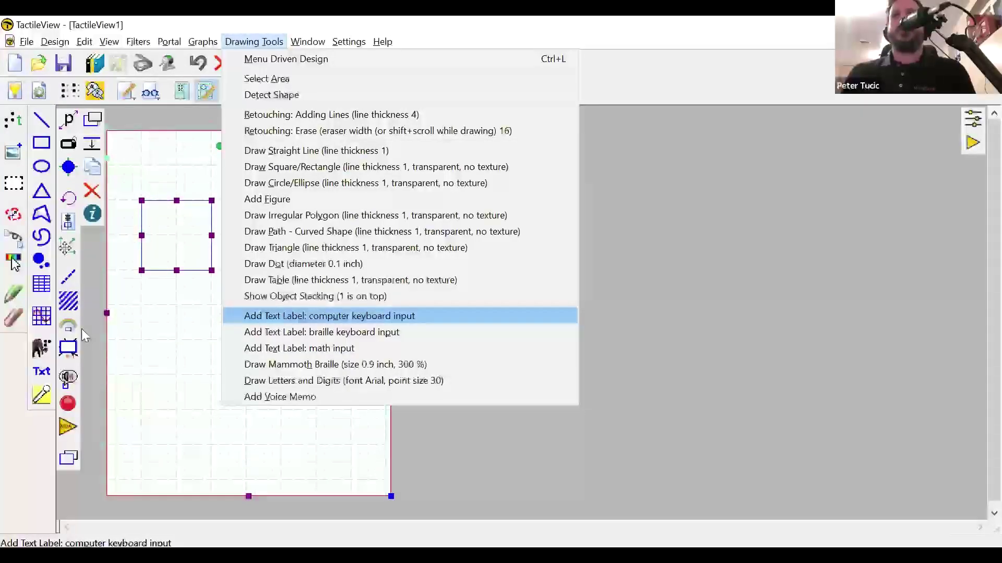
key("Escape")
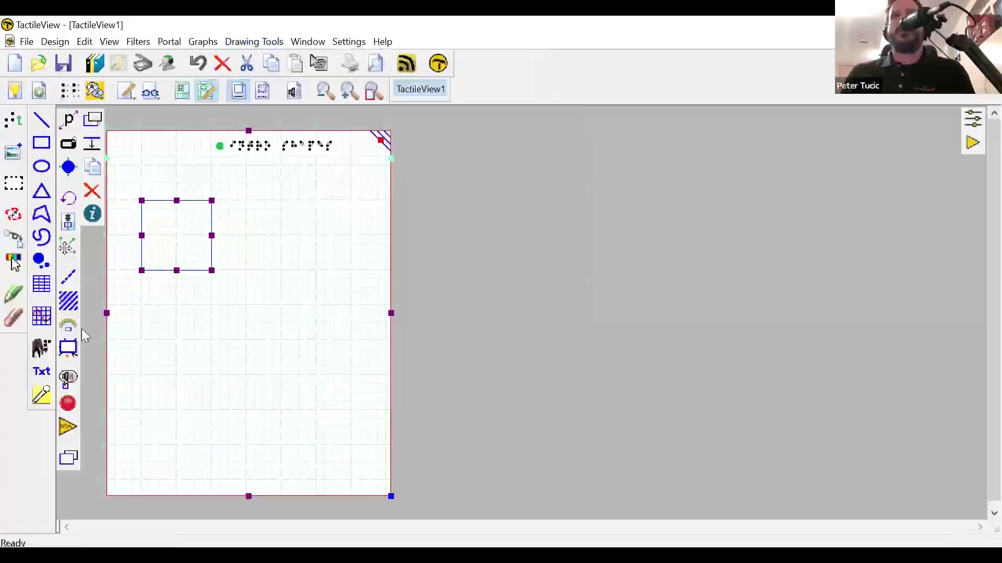
Start a new text label with the contents "Square", keeping the main braille table.
key("t")
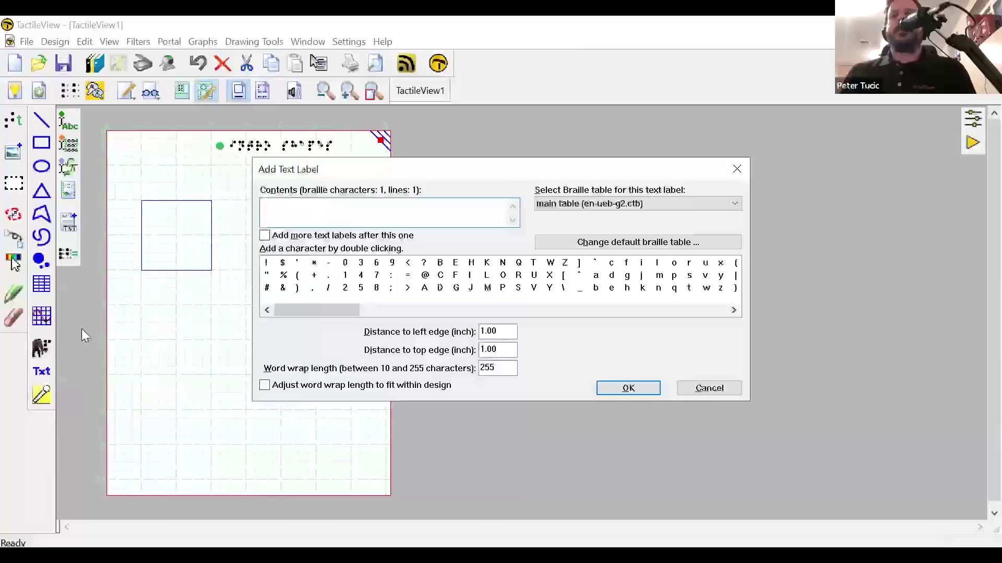
type("square")
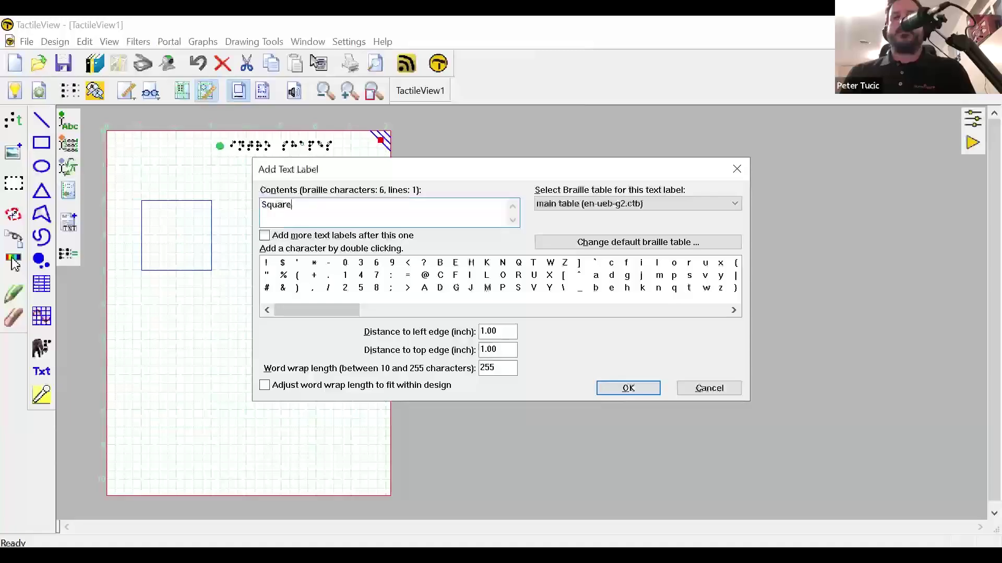
key("Tab")
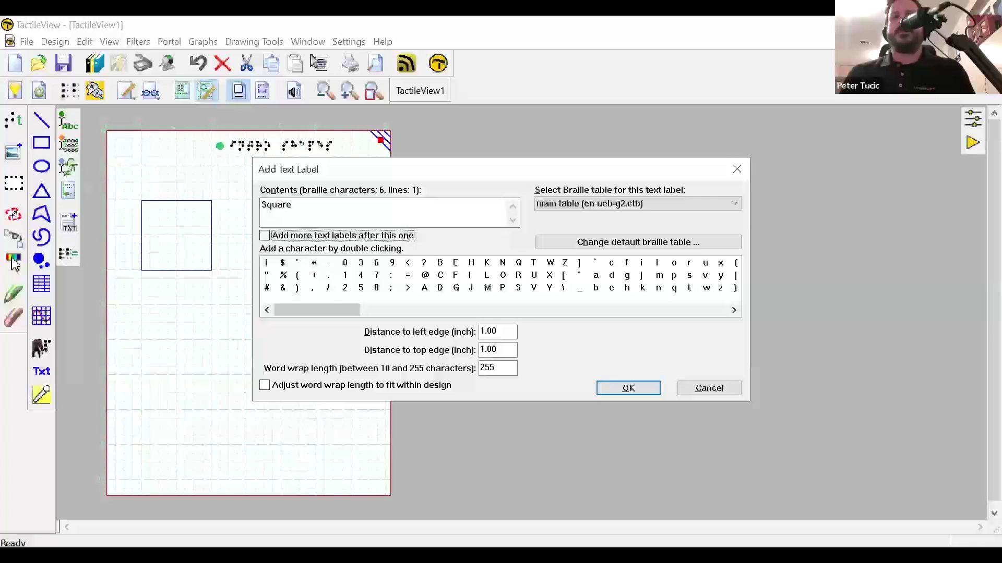
key("Tab")
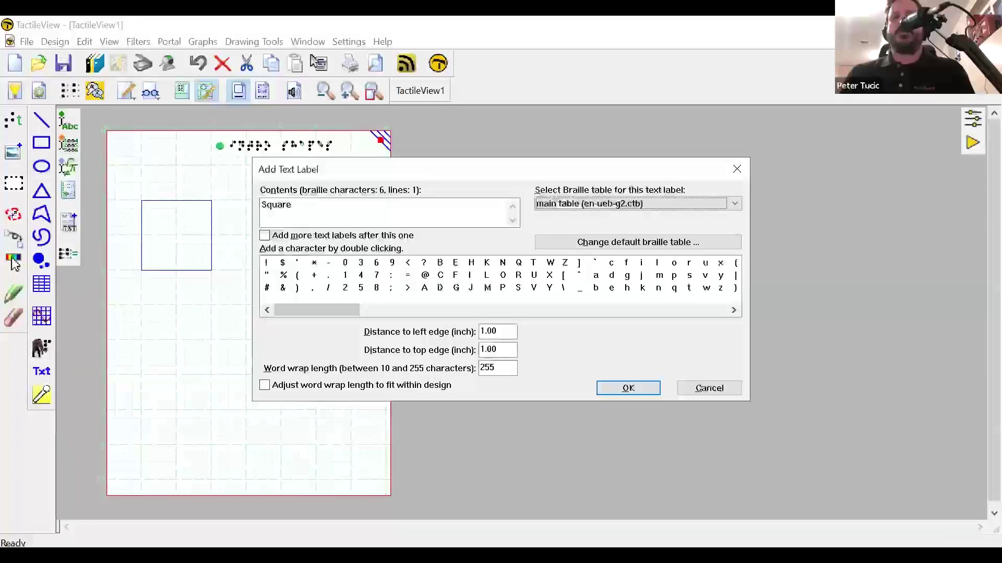
key("Tab")
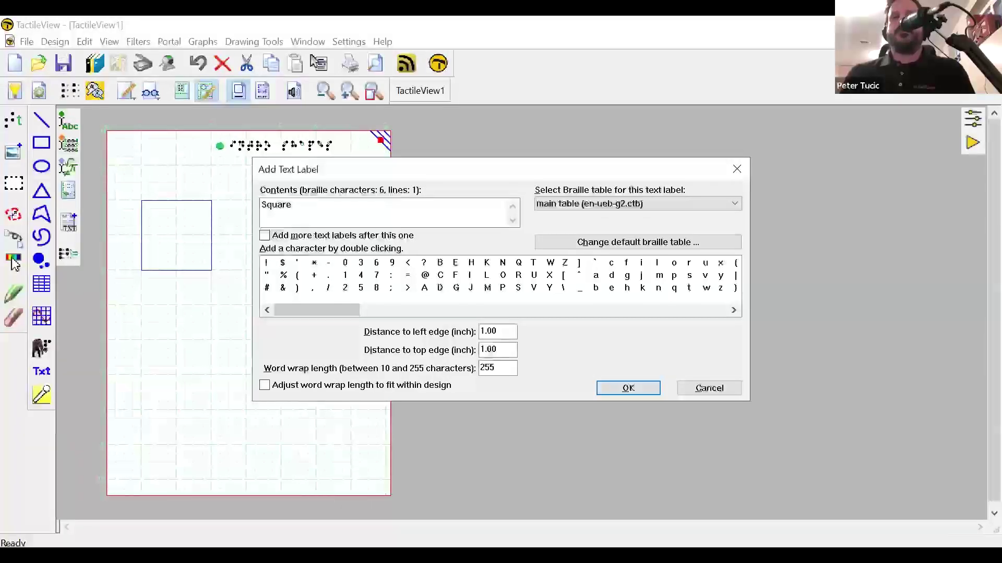
Place the "Square" text label 3.5 inches from the left edge and 1.5 inches from the top edge, and add it.
key("Tab")
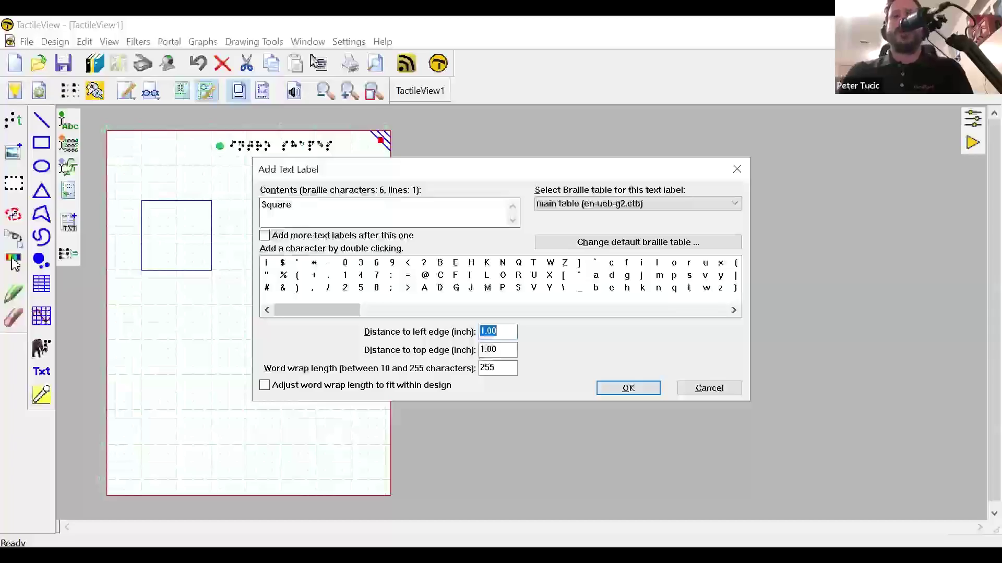
type("3.5")
key("Tab")
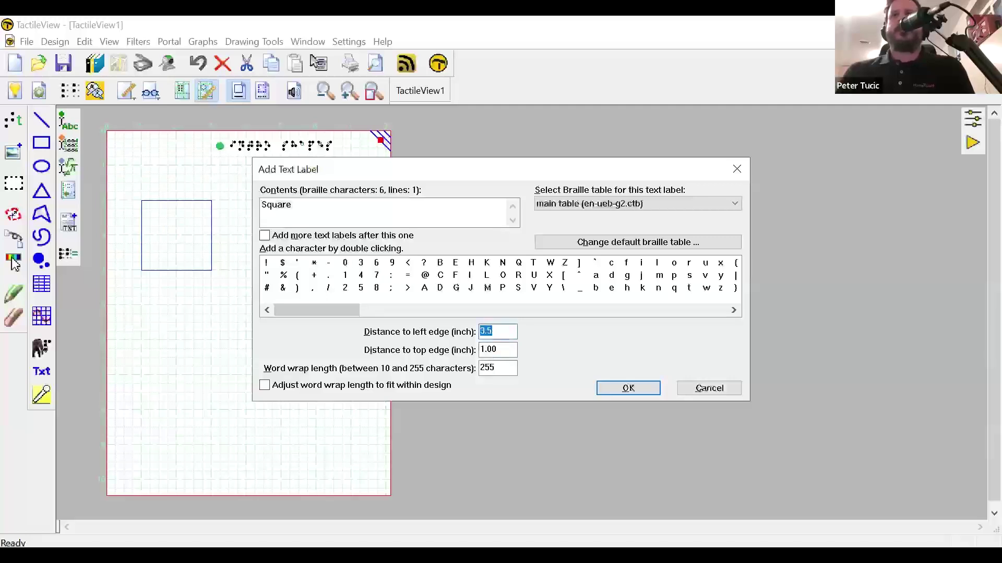
key("Tab")
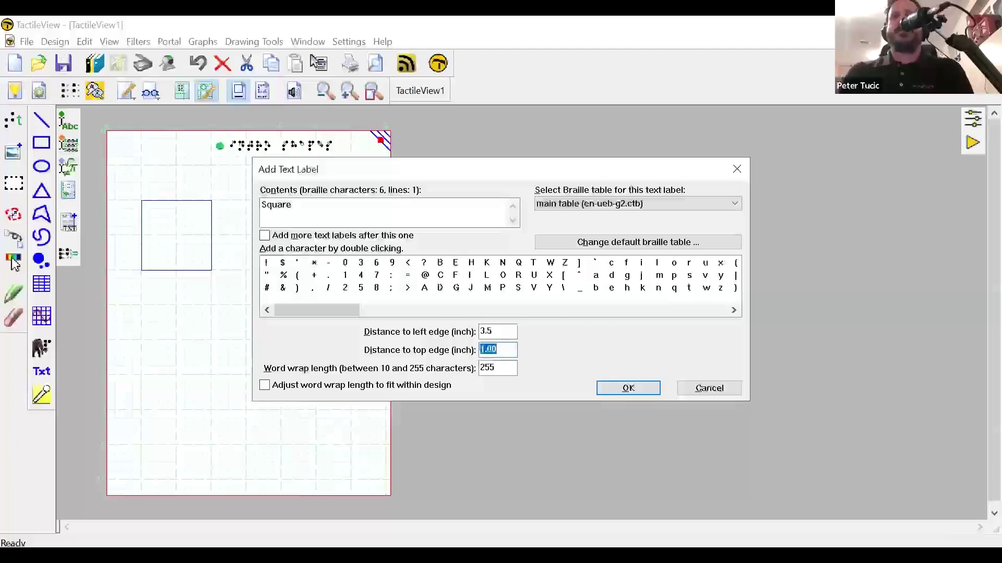
key("BackSpace")
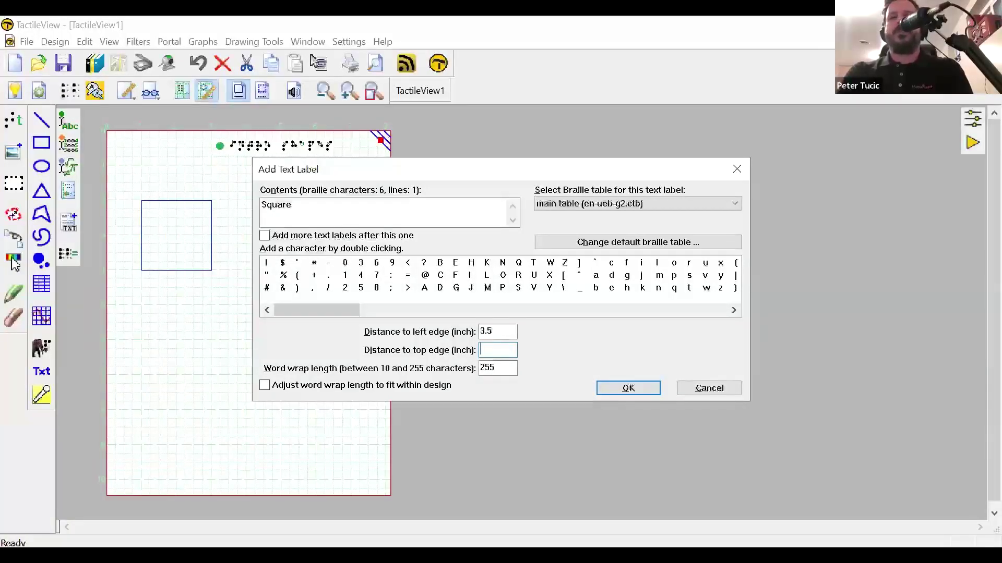
type("1.")
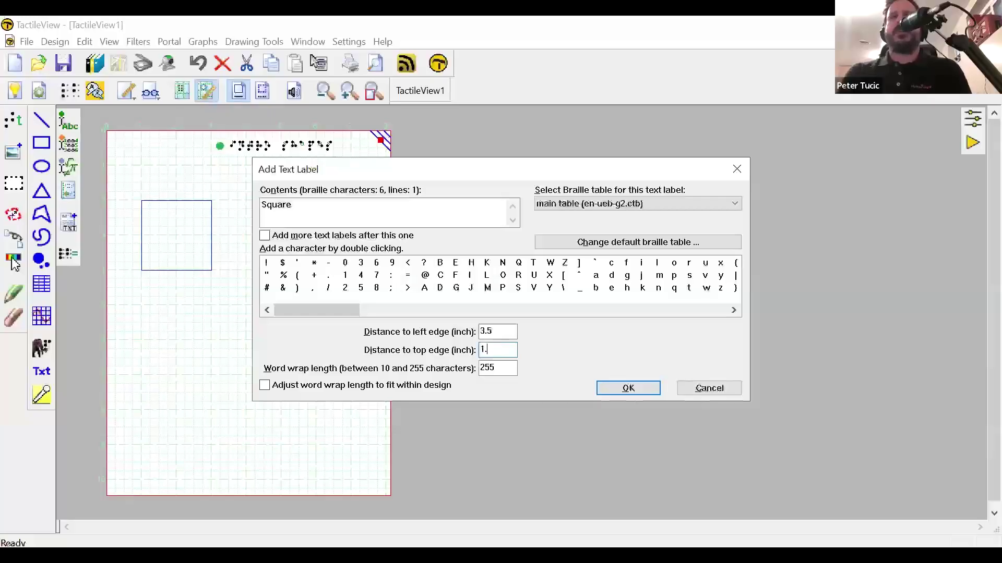
type("5")
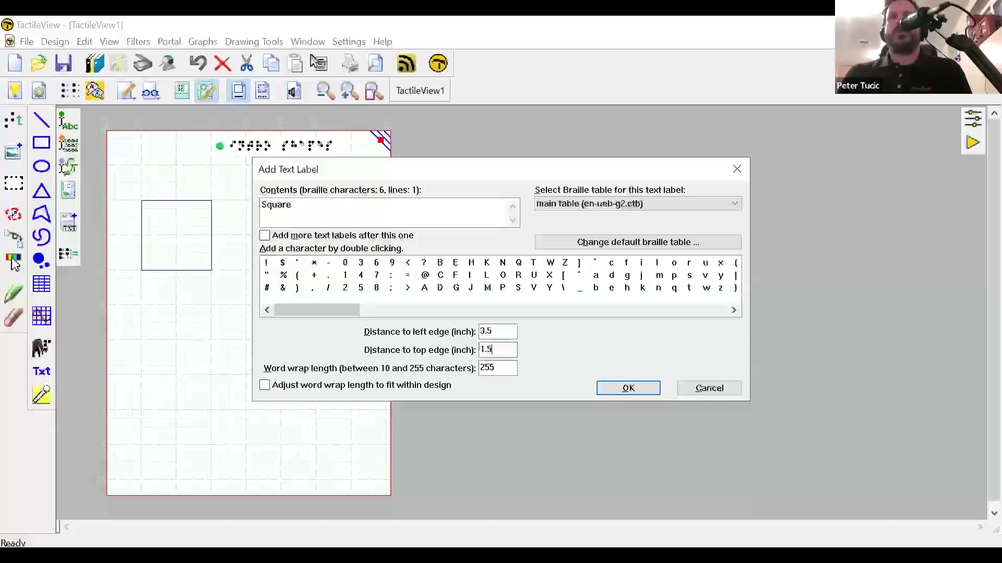
key("Tab")
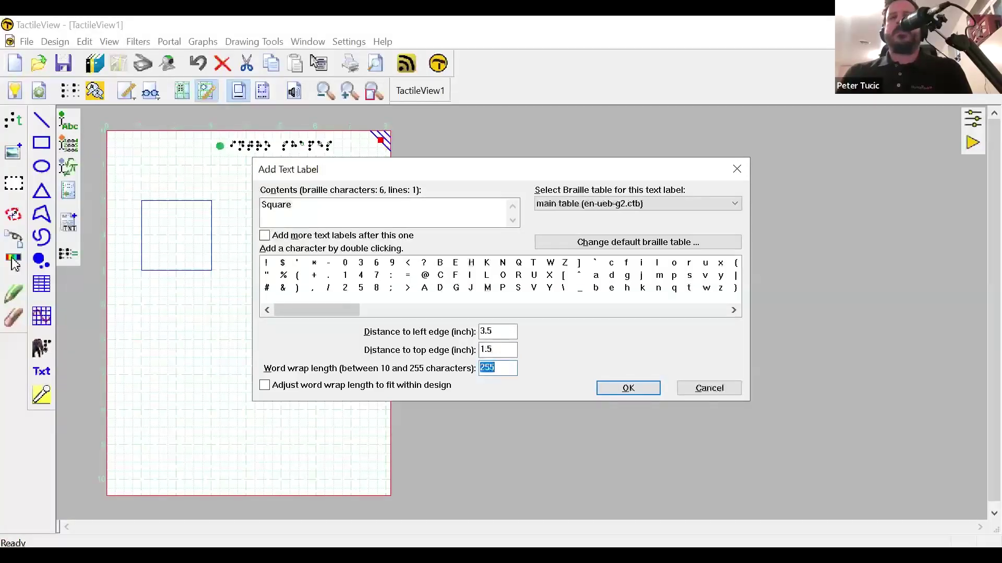
key("Tab")
key("Tab")
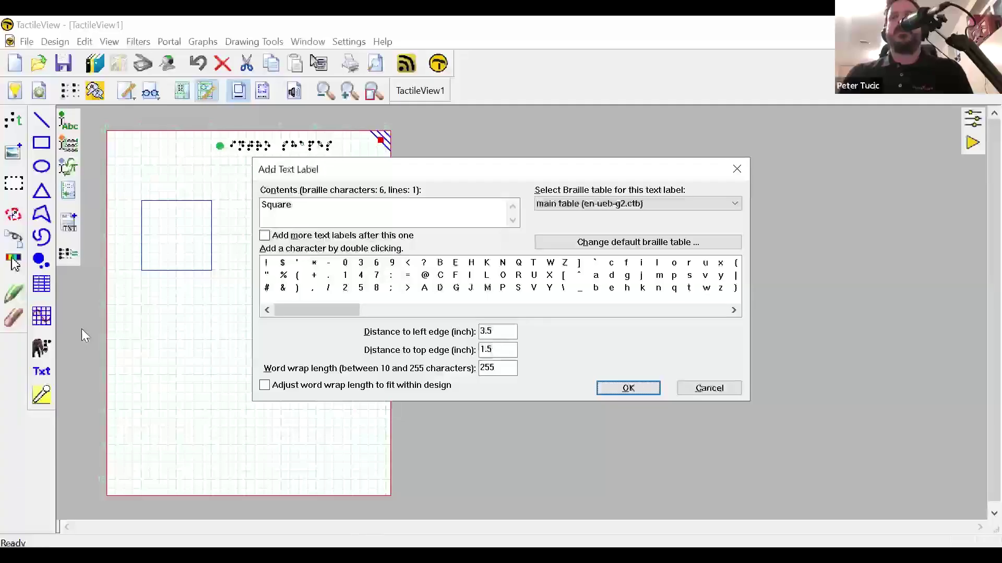
key("Return")
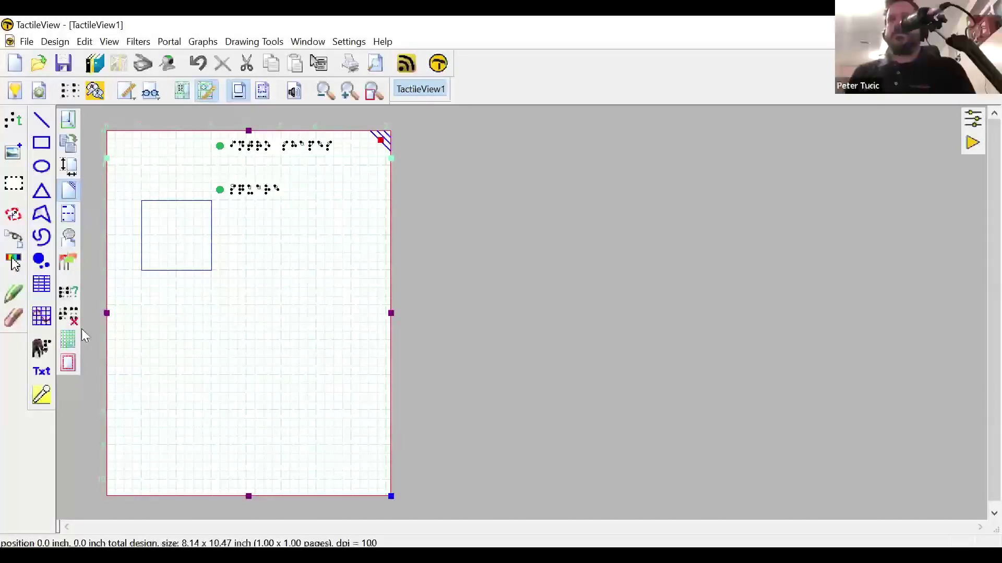
key("alt+s")
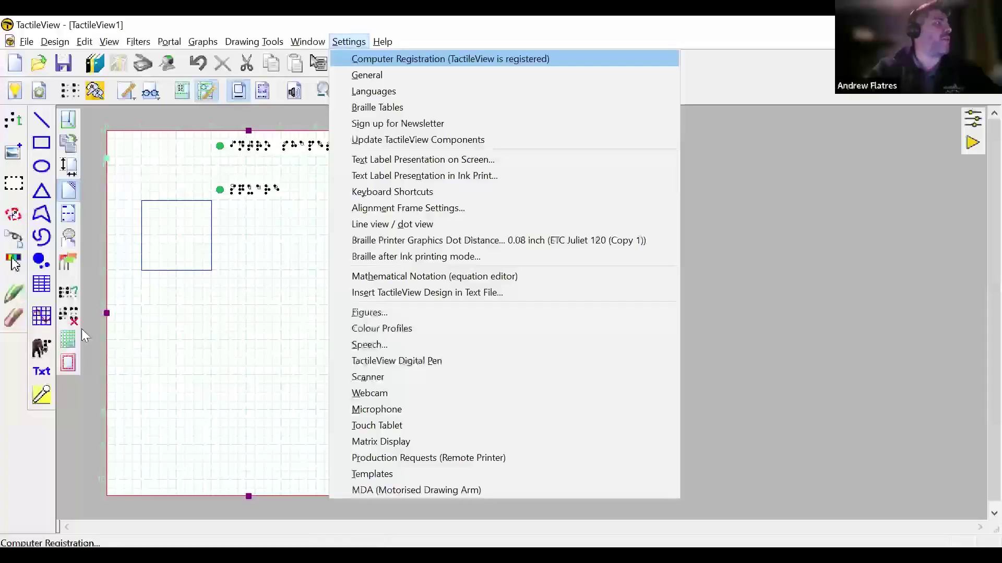
key("Escape")
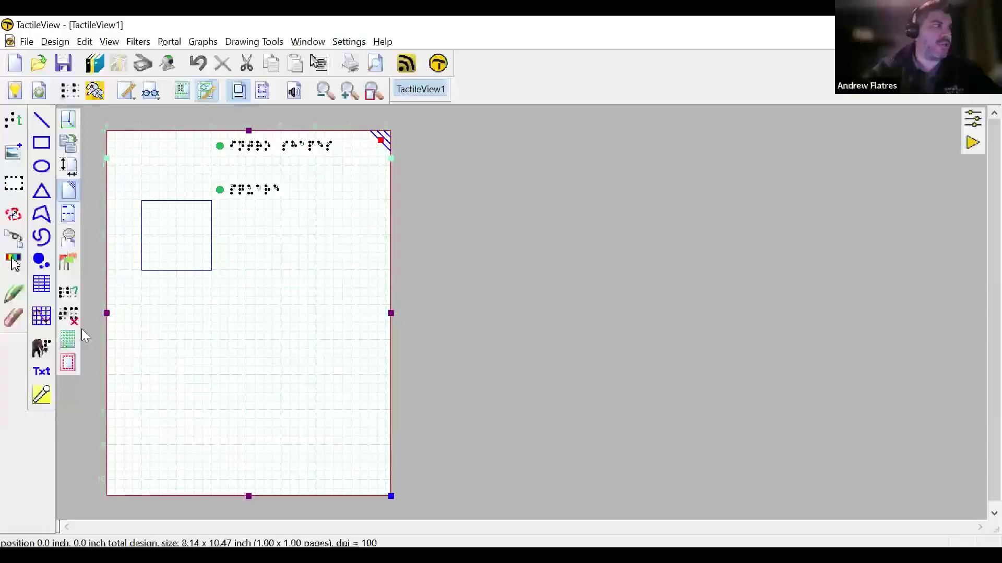
key("Tab")
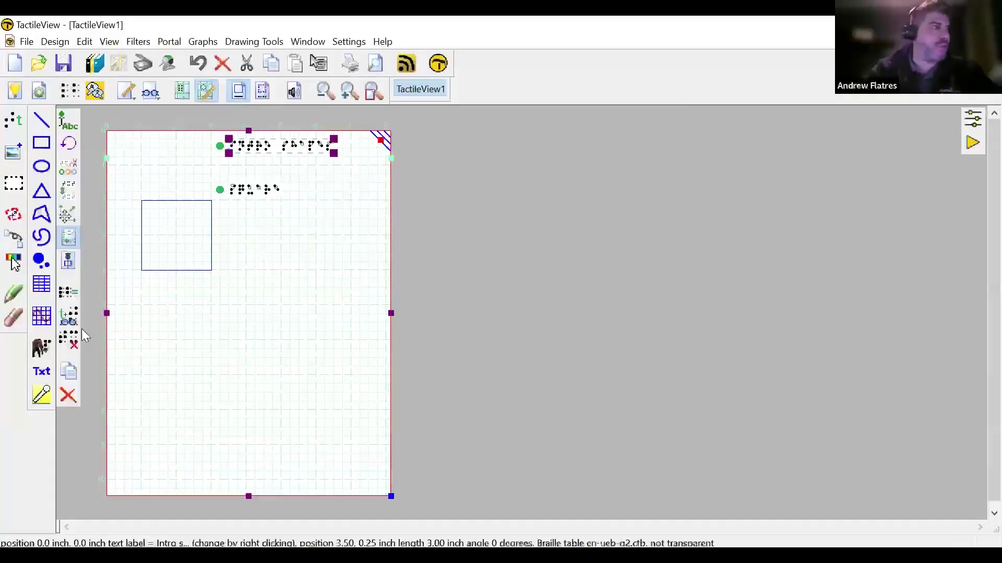
key("Tab")
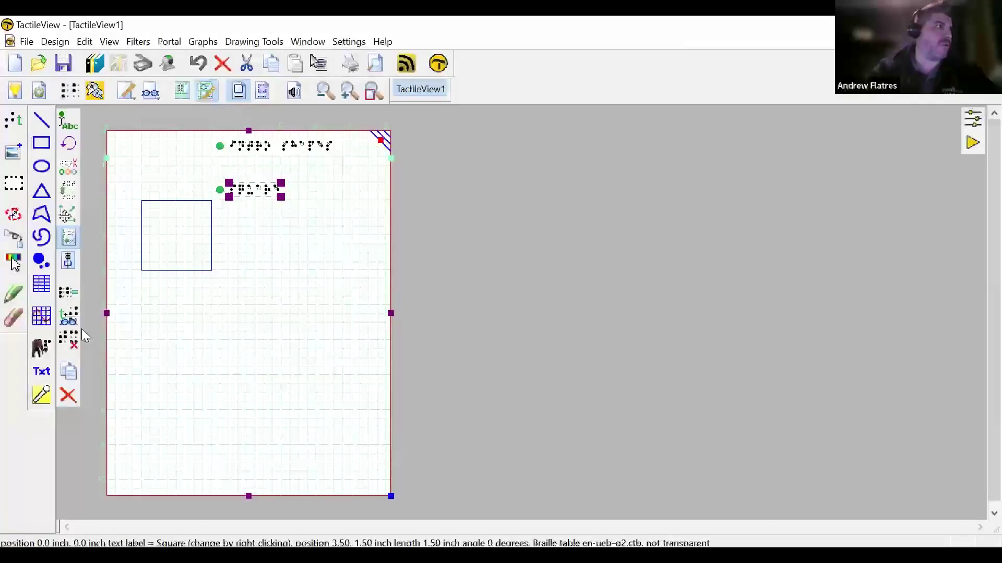
key("alt+s")
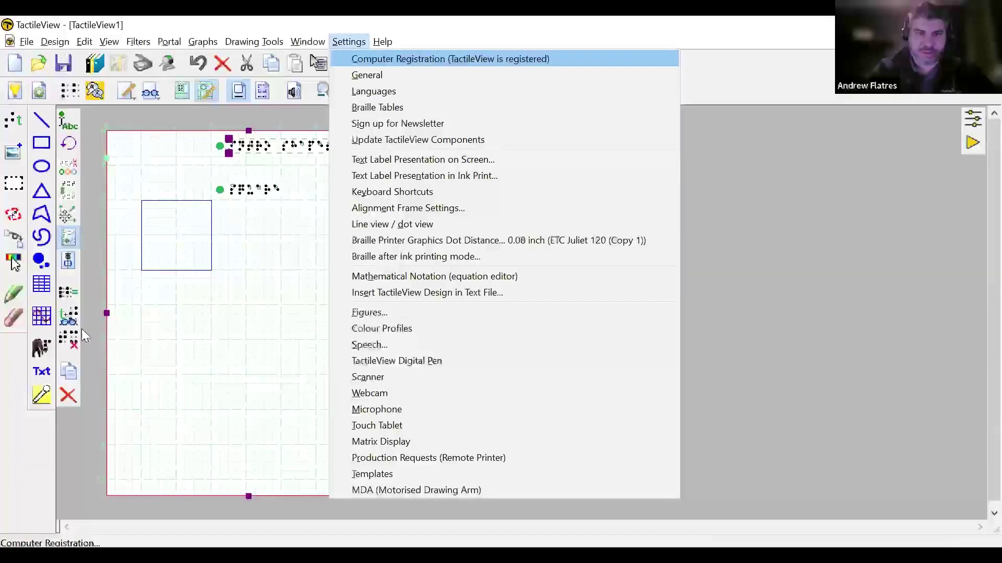
key("Escape")
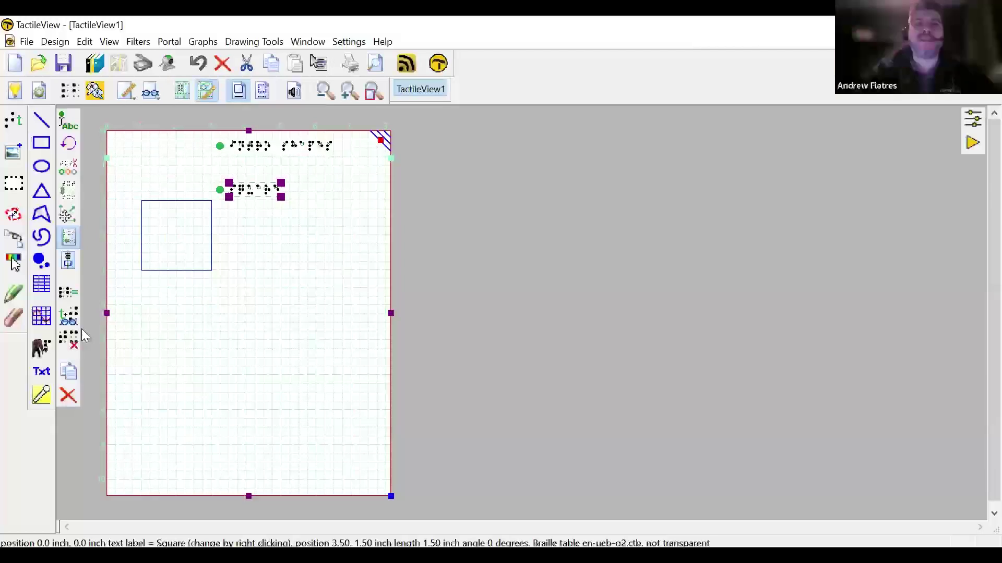
key("alt+s")
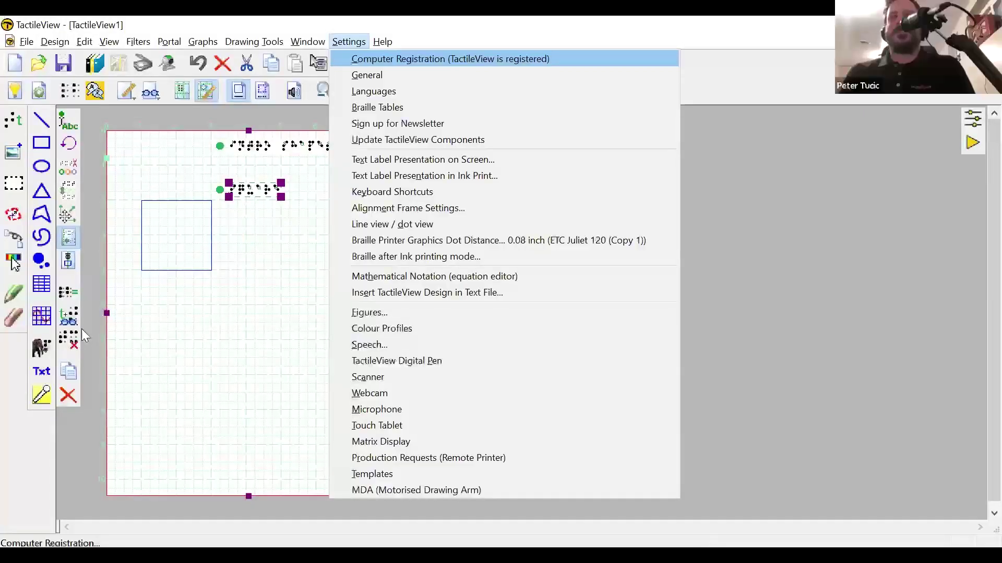
key("Left")
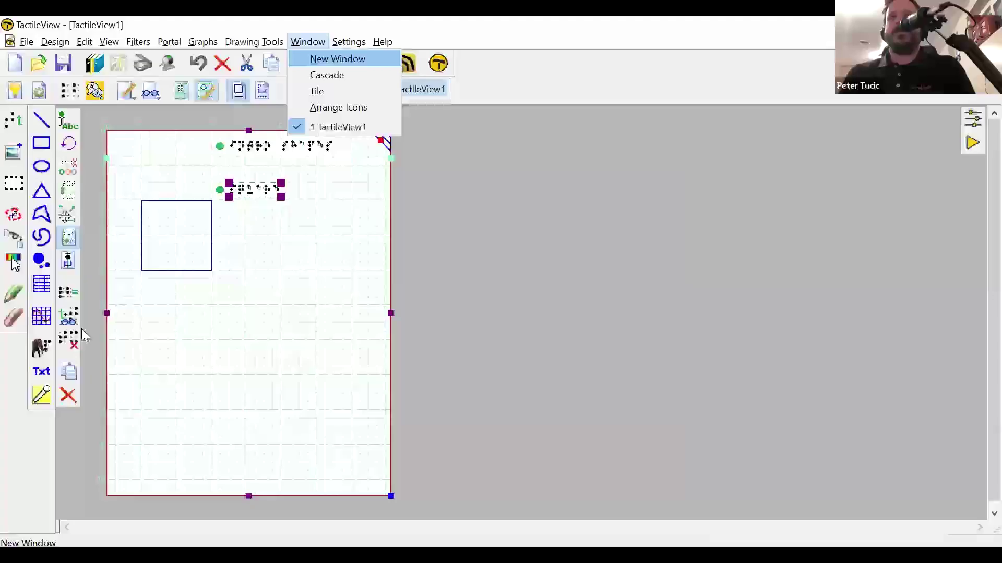
key("Escape")
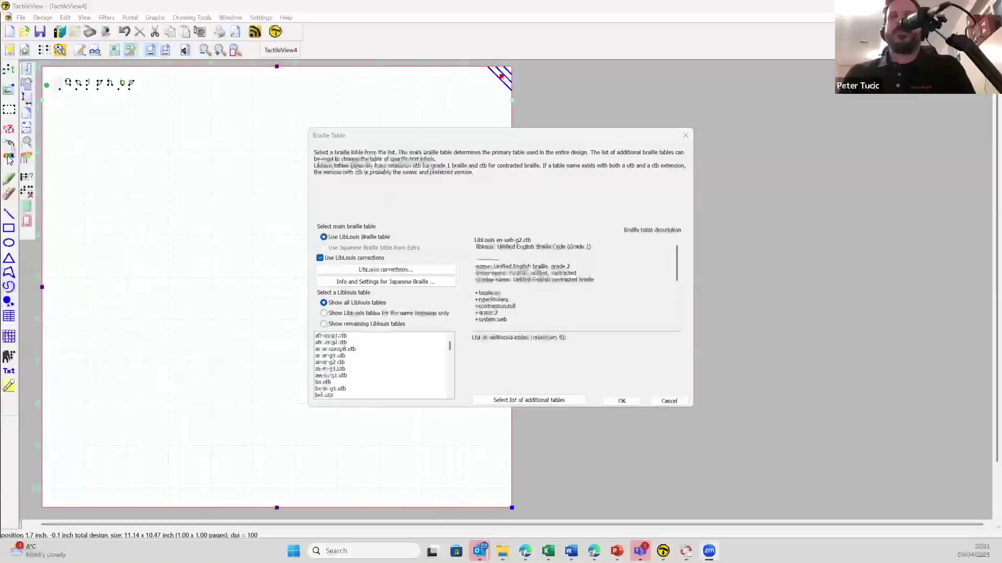
Look over the main and additional braille table choices for the second design, and leave them without changes.
left_click(686, 136)
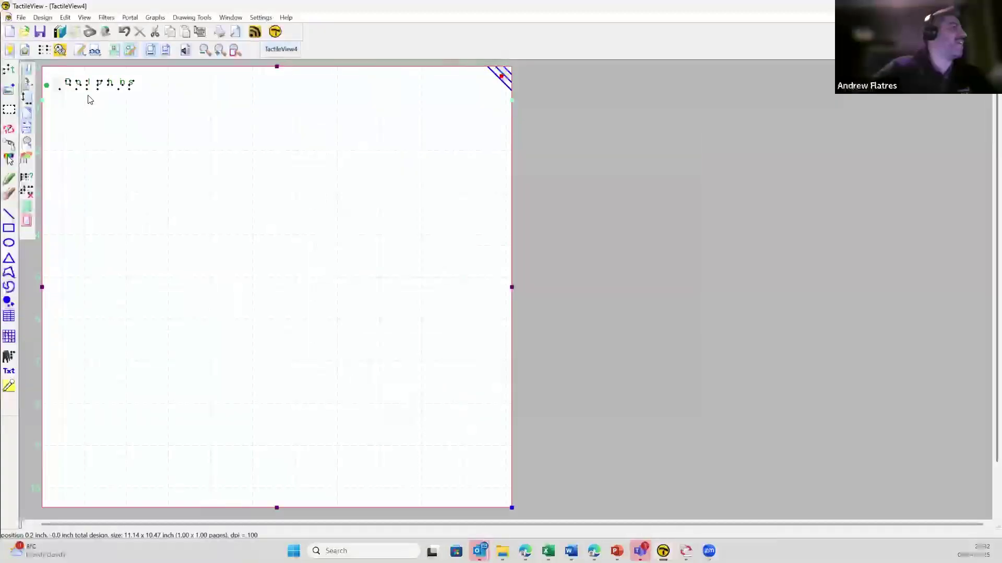
left_click(43, 52)
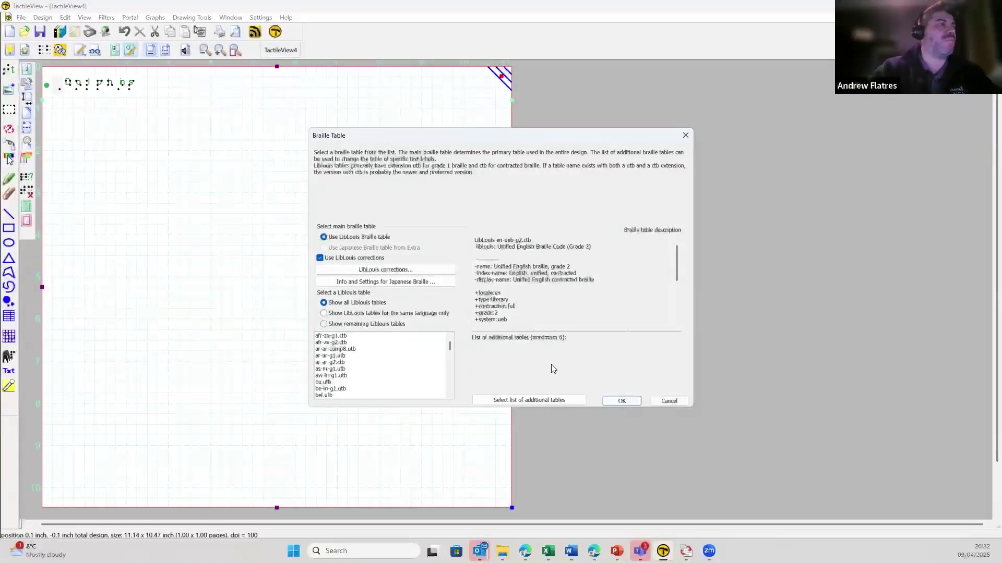
left_click(669, 402)
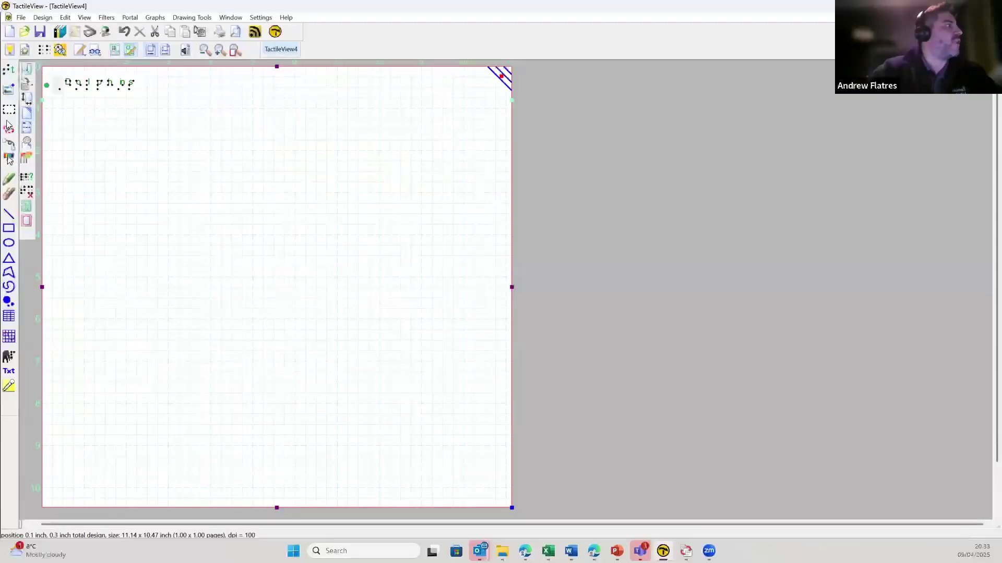
Import the image file dolphin.jpg from the "TactileView demo files" folder into the design.
left_click(21, 19)
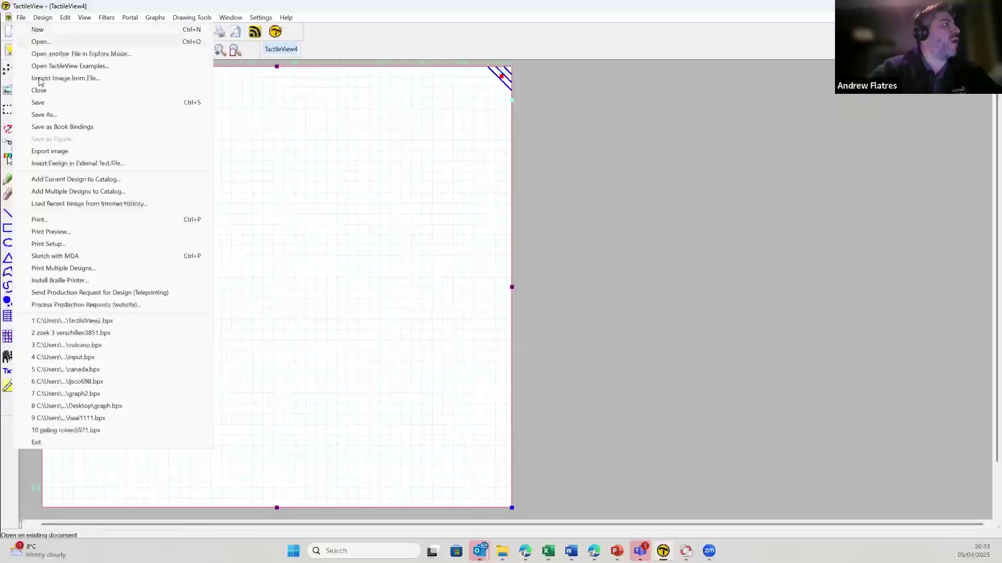
left_click(65, 78)
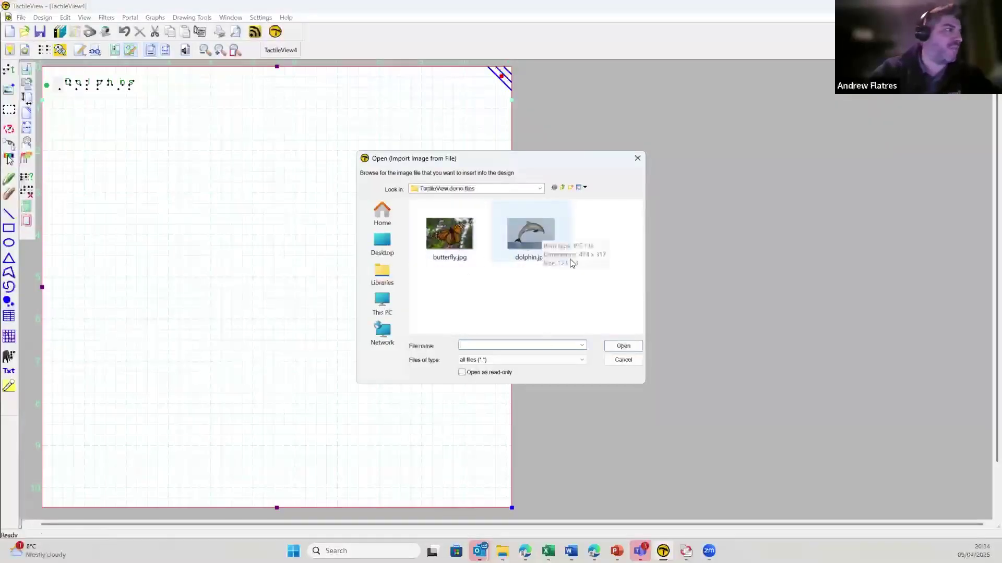
left_click(533, 238)
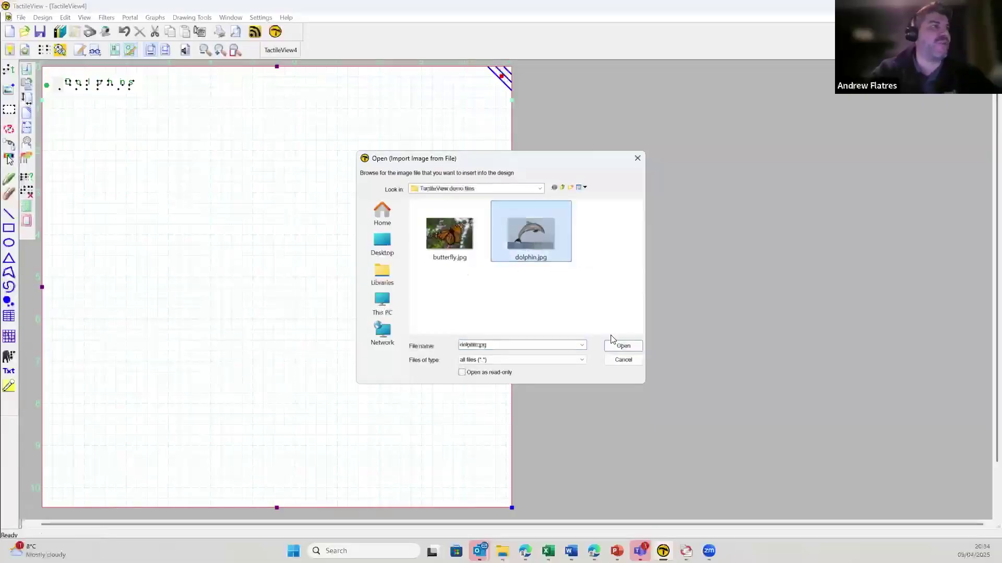
left_click(623, 345)
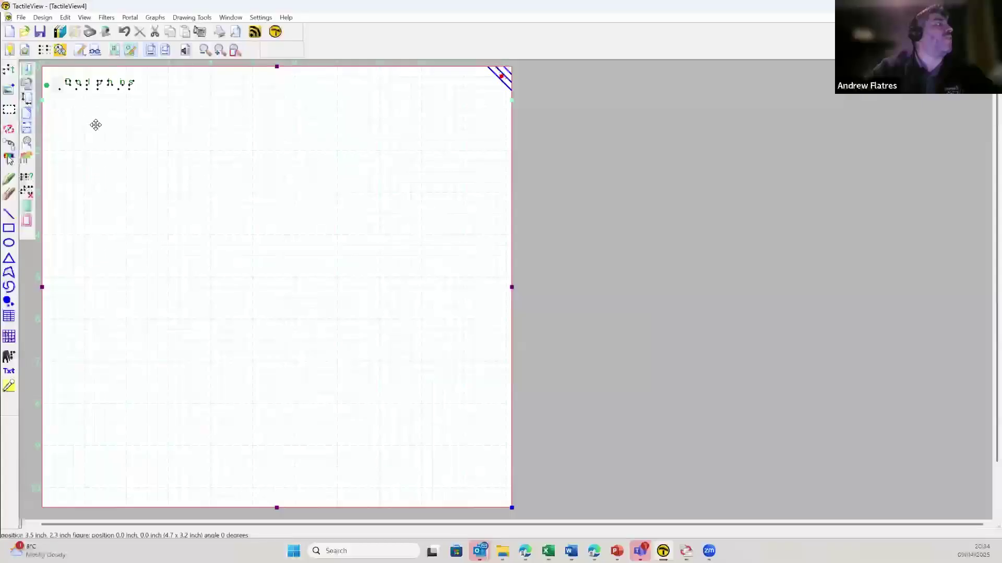
key("ctrl+v")
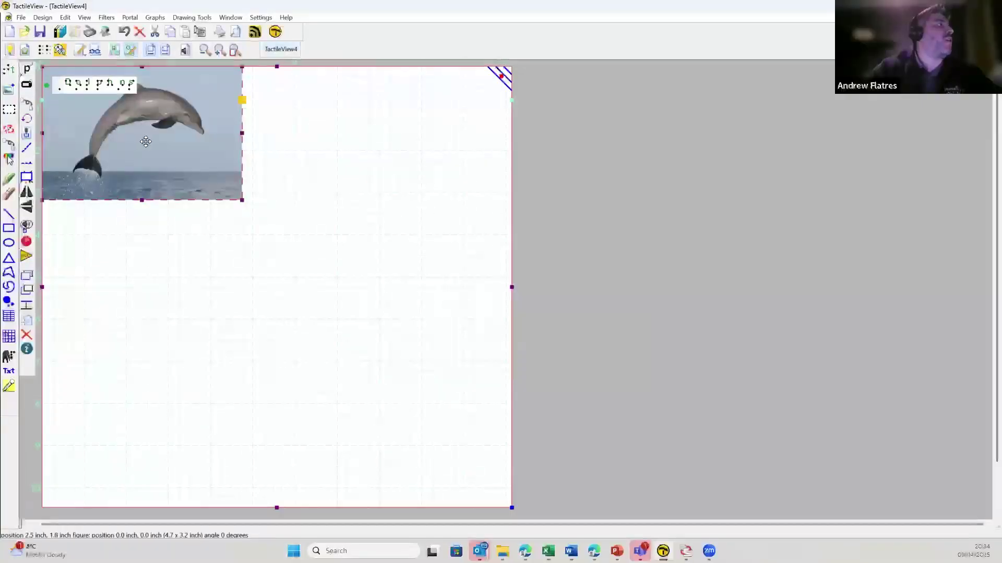
Enlarge the dolphin image to about 9.7 x 6.5 inches and position it at about 0.7 inch, 1.7 inch below the title.
left_click_drag(145, 141, 170, 179)
left_click_drag(233, 194, 250, 177)
mouse_move(179, 171)
left_mouse_down()
mouse_move(204, 173)
mouse_move(168, 182)
left_mouse_up()
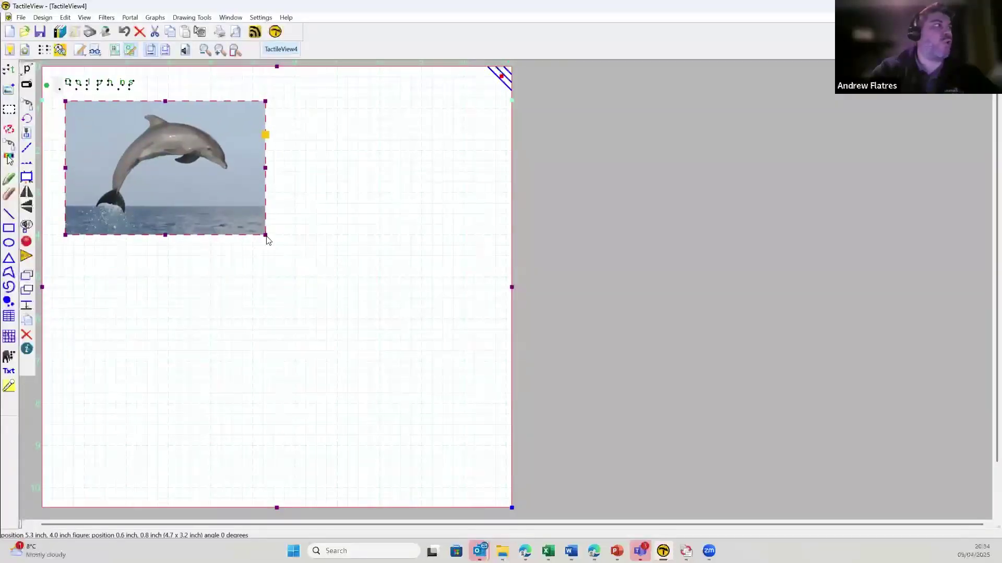
left_click_drag(266, 239, 468, 378)
left_click_drag(368, 259, 375, 295)
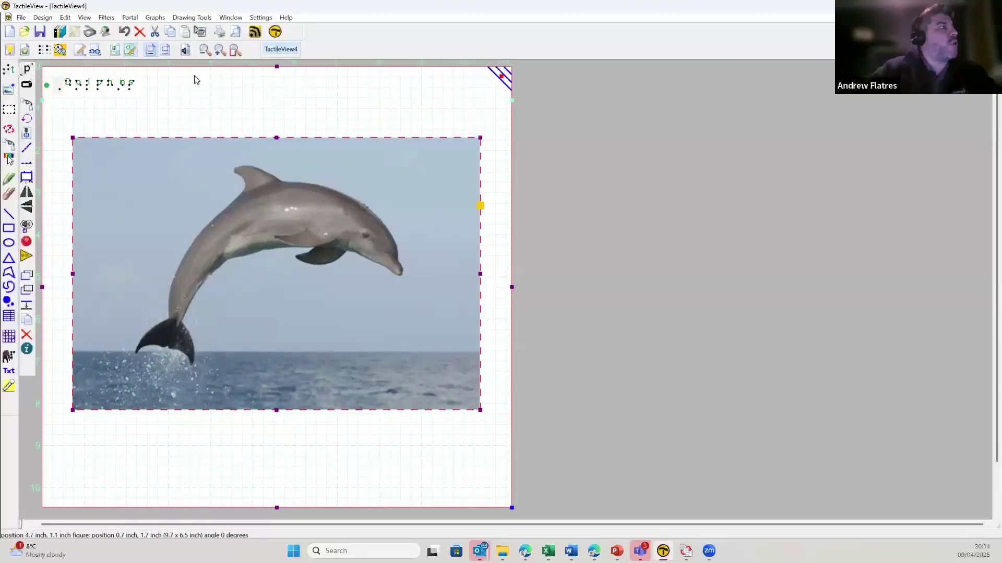
Preview the dolphin image in dot view at the embosser resolution, and return to the normal design view.
left_click(165, 50)
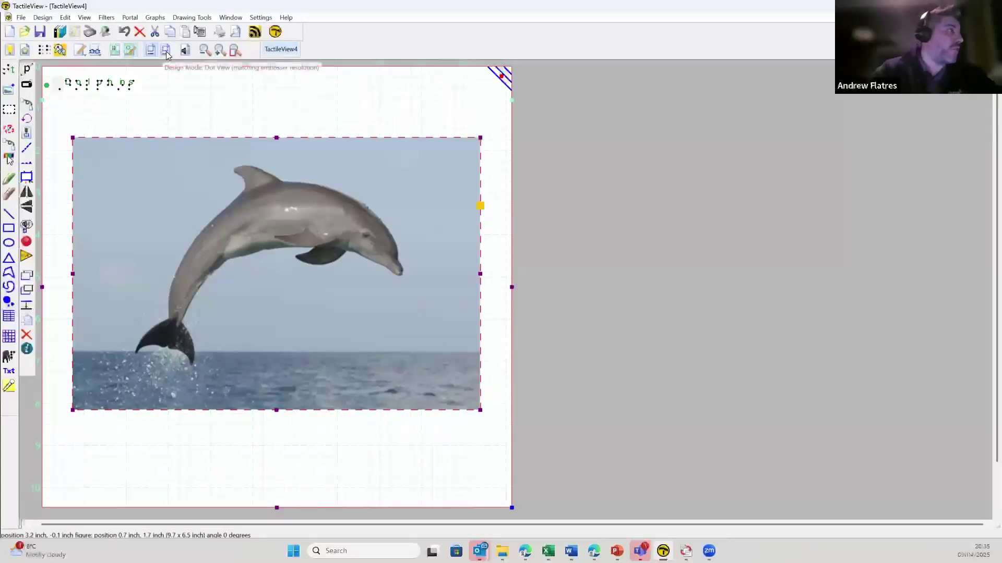
left_click(151, 50)
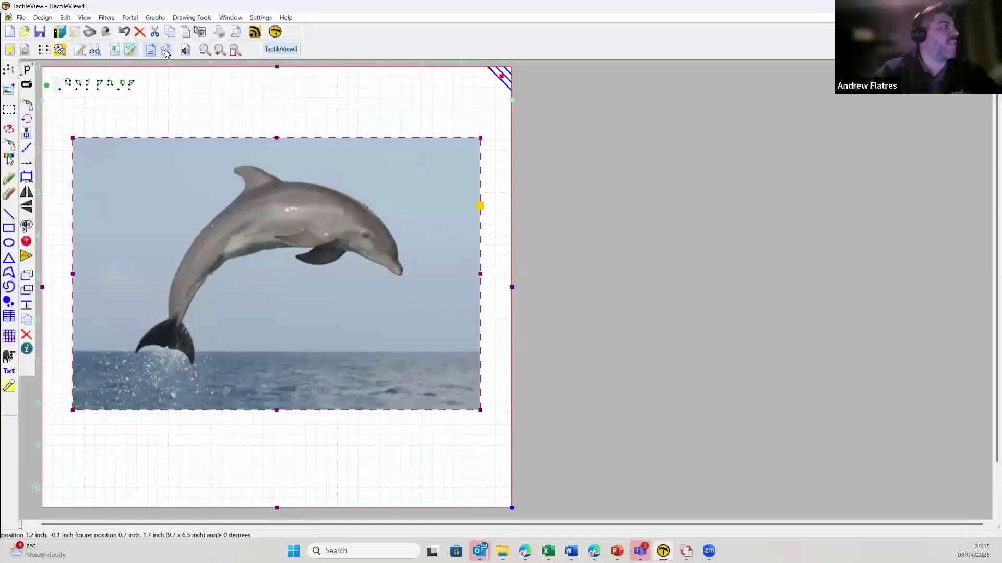
left_click(166, 51)
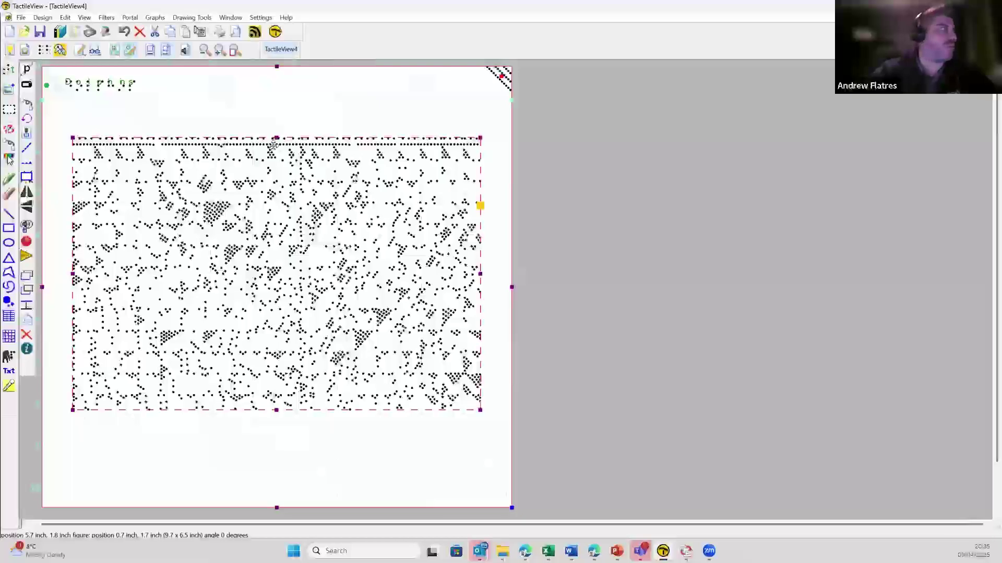
left_click(150, 52)
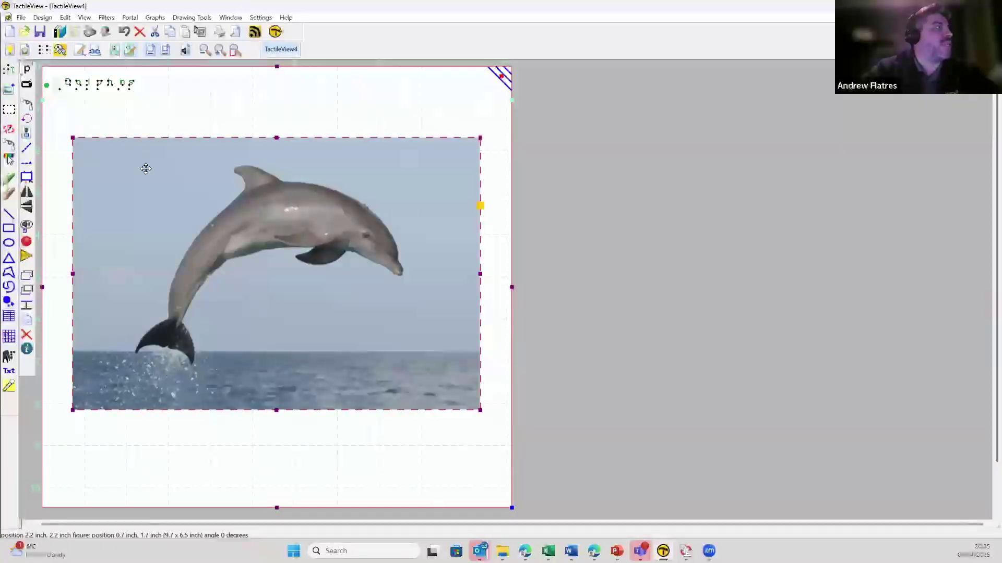
Convert the dolphin image to a line drawing and lower the conversion threshold to 7.
left_click(106, 18)
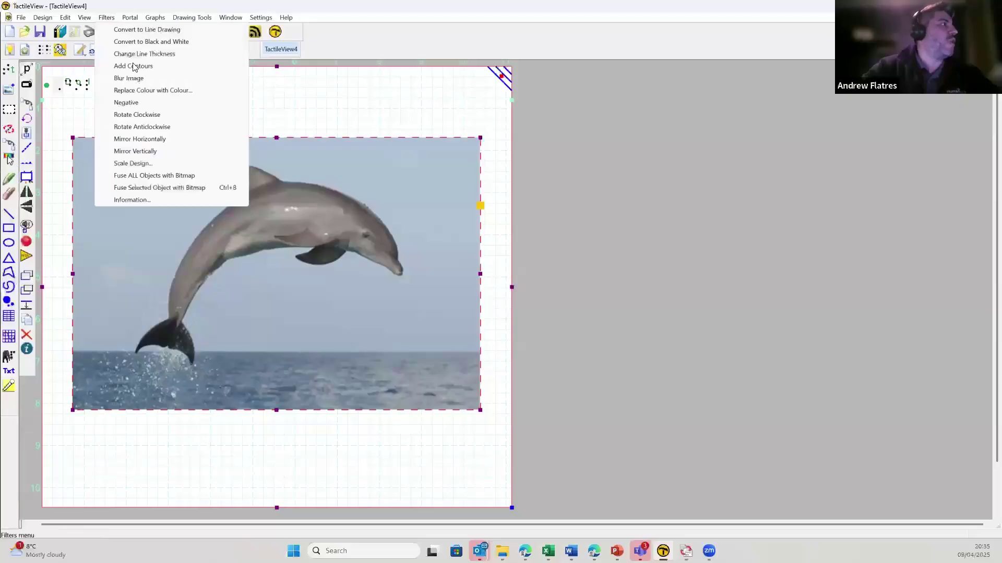
left_click(132, 30)
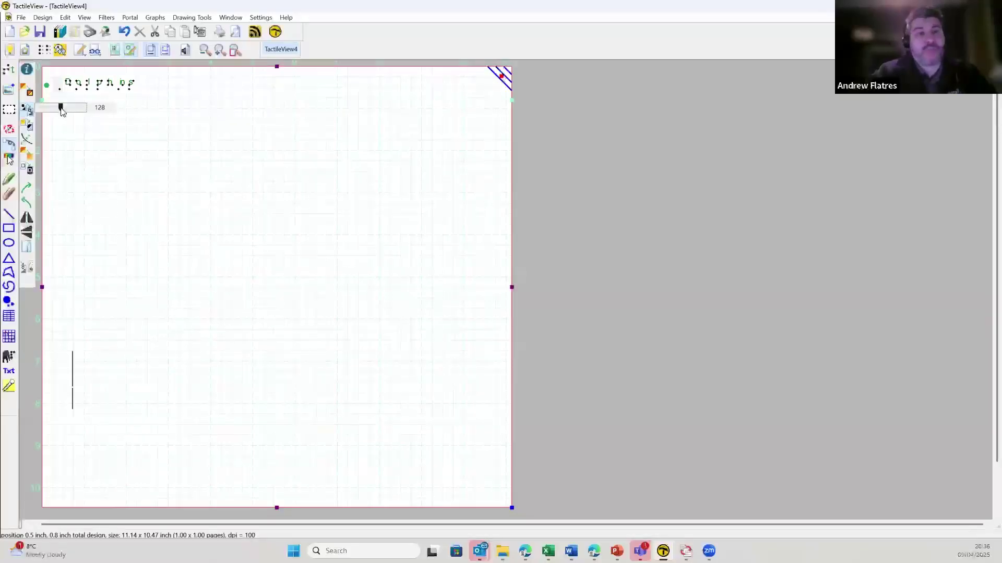
left_click_drag(61, 108, 41, 107)
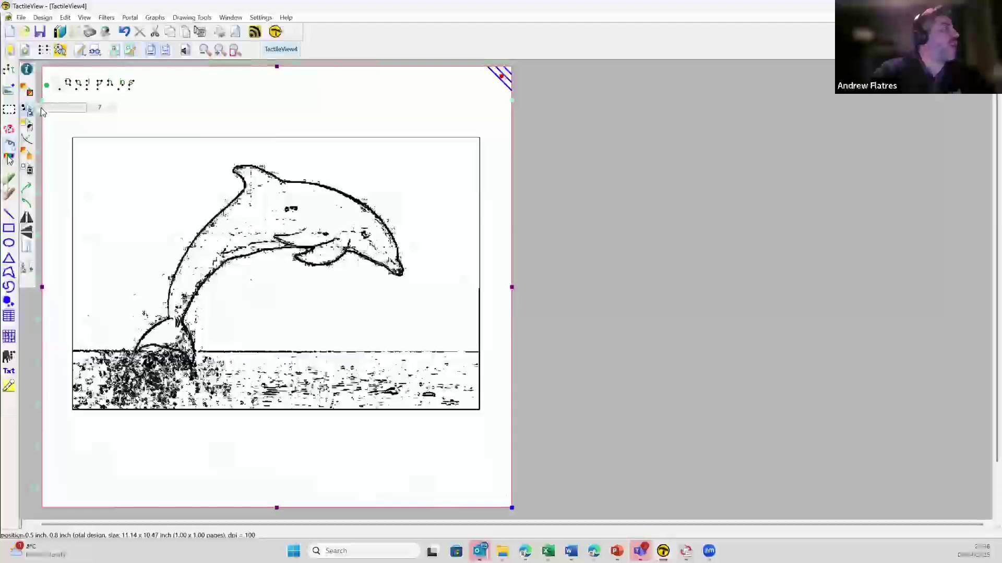
Raise the line-drawing threshold to 17 and erase the frame and water specks around the dolphin with a 29-pixel eraser.
left_click_drag(41, 107, 43, 109)
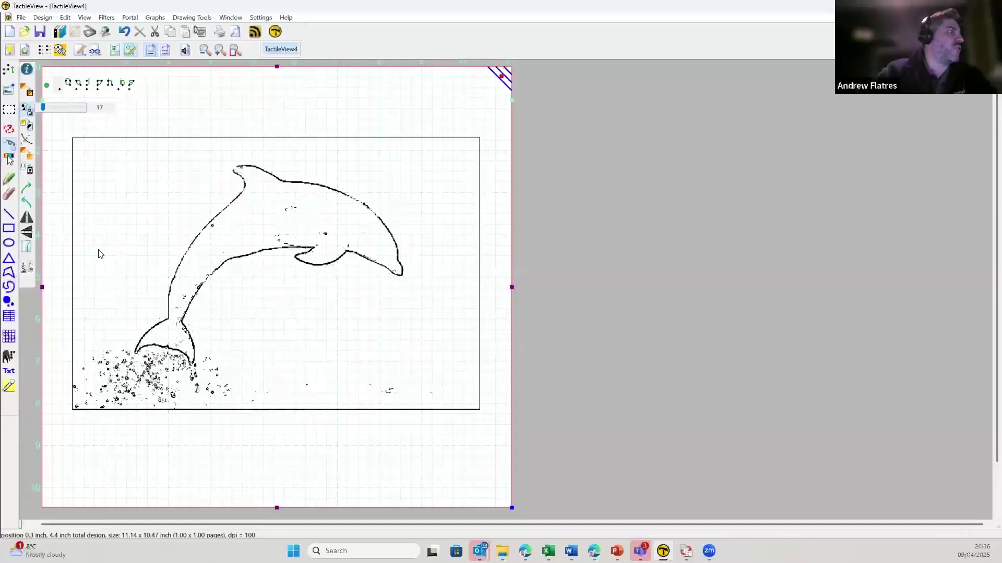
left_click(9, 196)
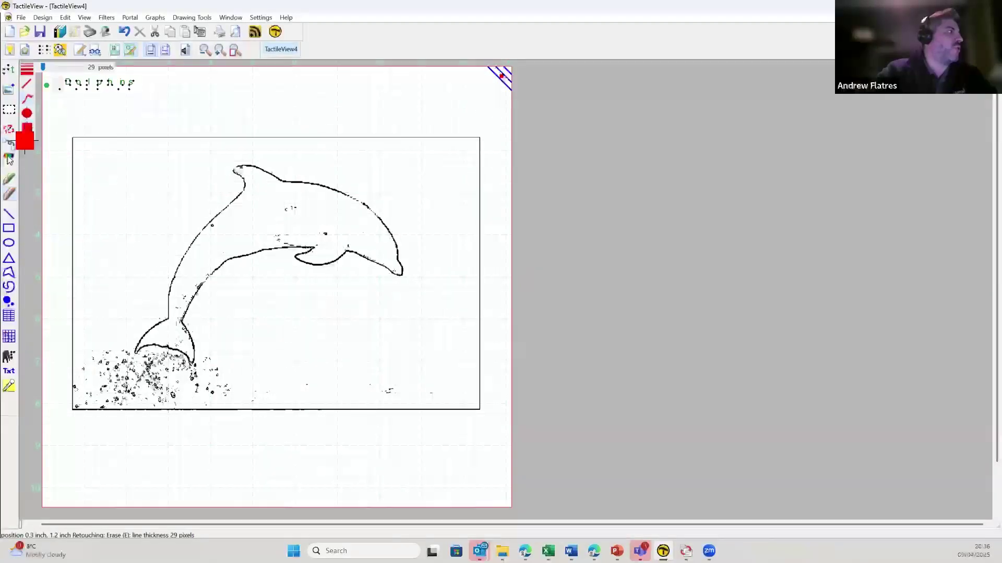
mouse_move(57, 128)
left_mouse_down()
mouse_move(72, 155)
mouse_move(74, 383)
mouse_move(89, 406)
mouse_move(160, 418)
mouse_move(277, 404)
mouse_move(473, 407)
mouse_move(480, 142)
mouse_move(71, 139)
left_mouse_up()
mouse_move(89, 353)
left_mouse_down()
mouse_move(126, 370)
mouse_move(156, 361)
mouse_move(235, 384)
mouse_move(233, 397)
mouse_move(73, 371)
mouse_move(196, 395)
mouse_move(85, 394)
mouse_move(147, 404)
mouse_move(280, 407)
mouse_move(319, 388)
mouse_move(404, 391)
mouse_move(175, 396)
mouse_move(165, 362)
mouse_move(129, 369)
mouse_move(111, 351)
mouse_move(139, 377)
mouse_move(164, 393)
left_mouse_up()
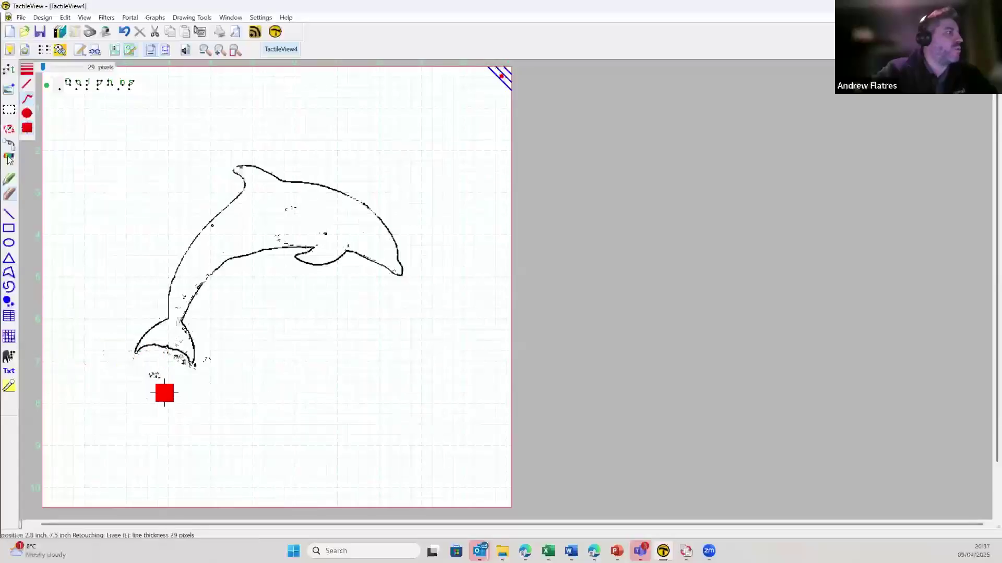
Show the design in dot view and draw over the outline of the dolphin's lower back with a 4-pixel freehand line.
left_click(166, 51)
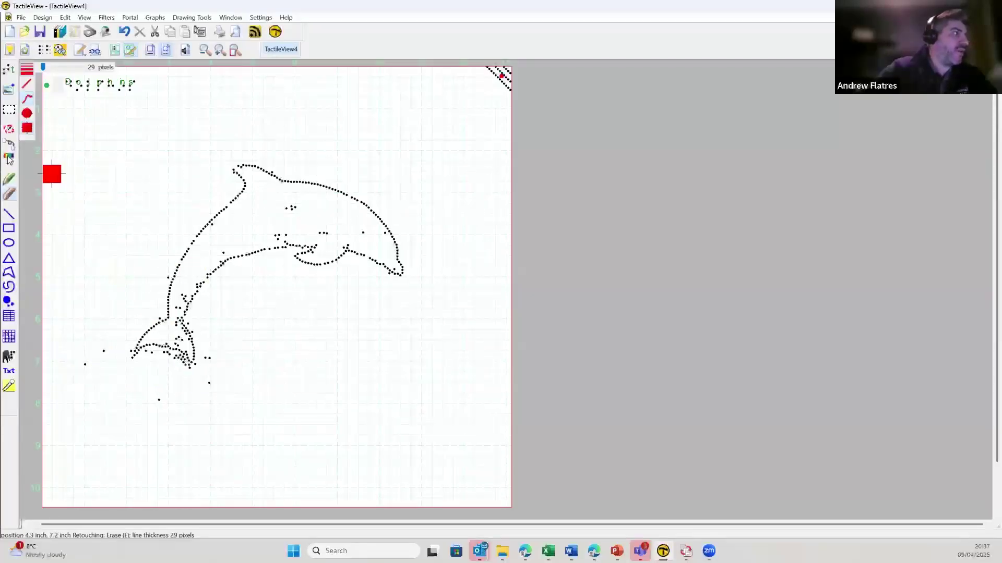
left_click(9, 180)
key("u")
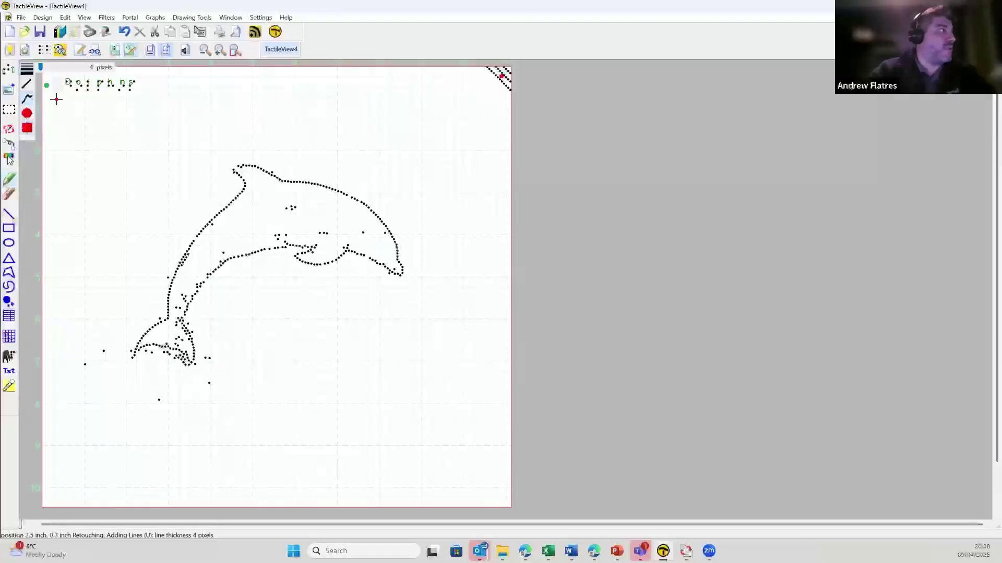
Add the braille text label "Fin" just below the dolphin's flipper.
left_click(10, 71)
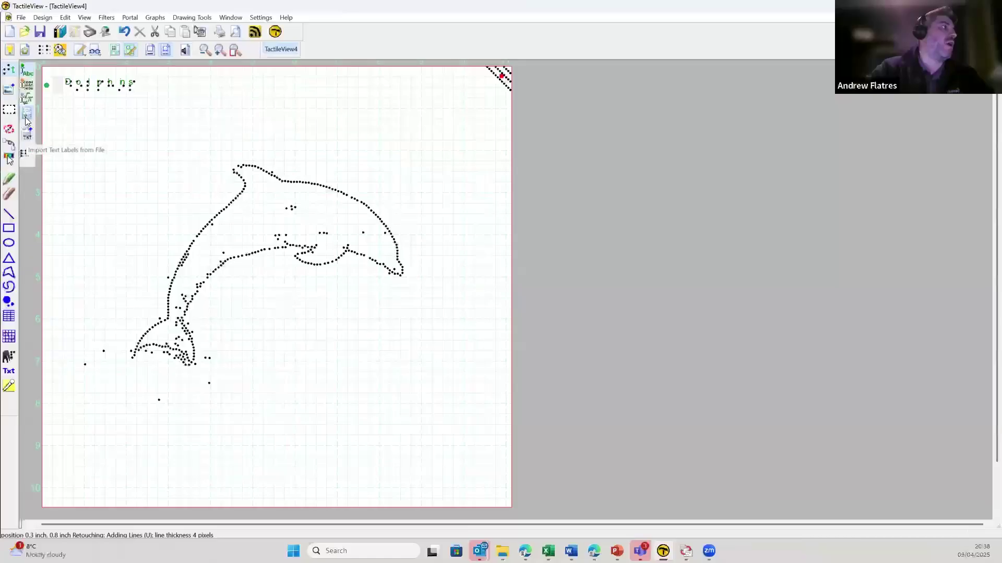
left_click(27, 73)
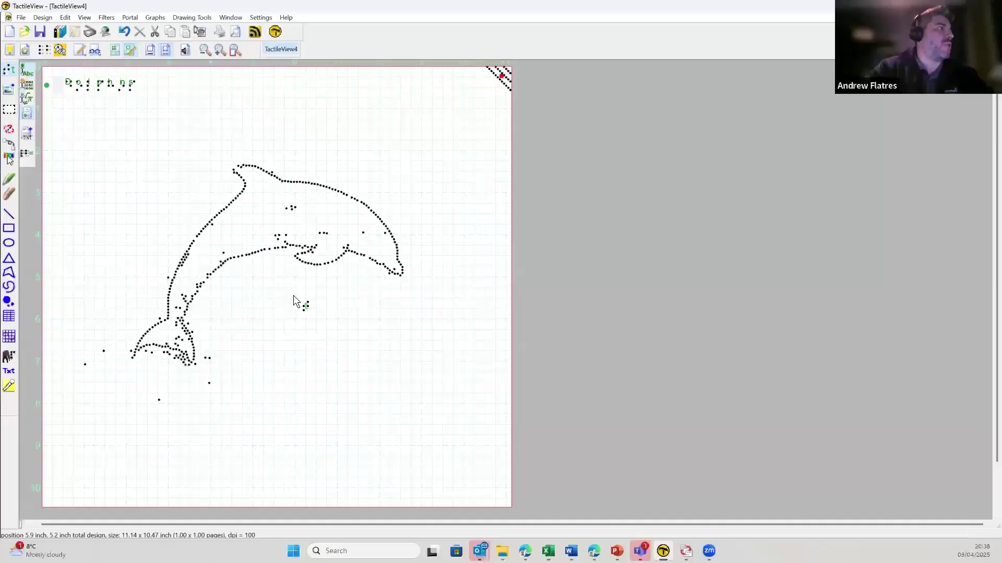
left_click(294, 254)
key("Caps_Lock")
type("Fin")
key("Return")
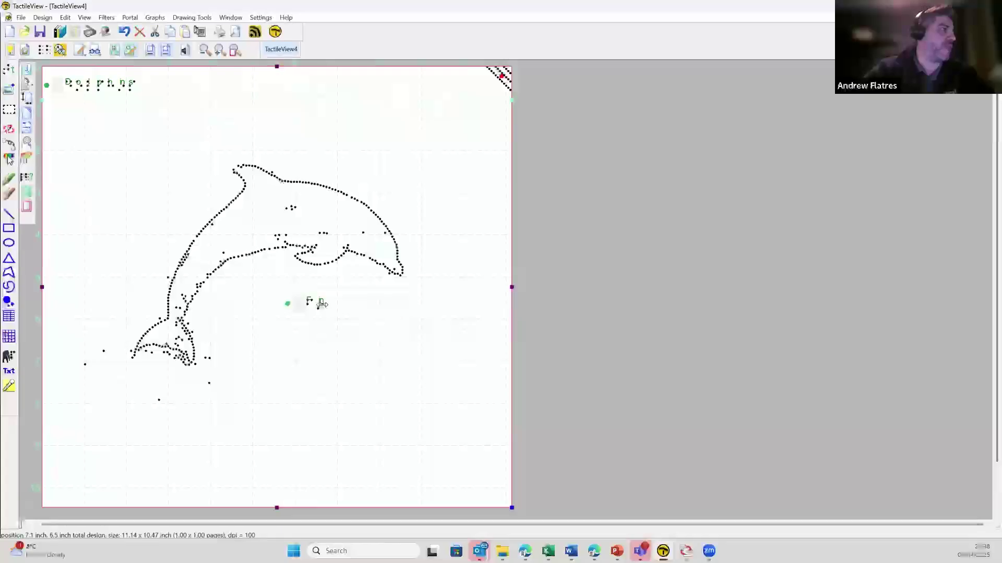
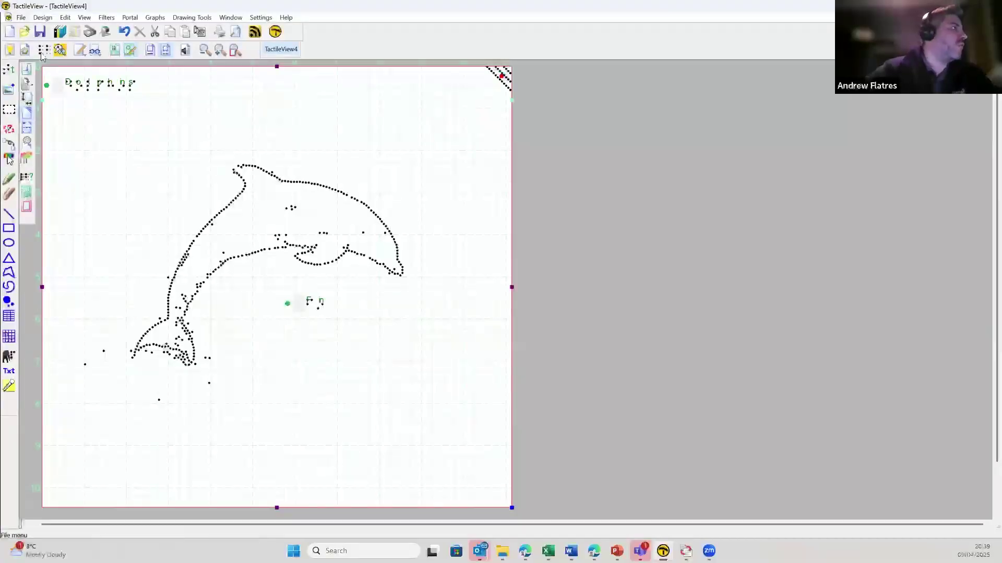
Save the design to the Desktop as a TactileView file named dolphin, storing the document details without adding it to the catalog.
left_click(21, 18)
key("Escape")
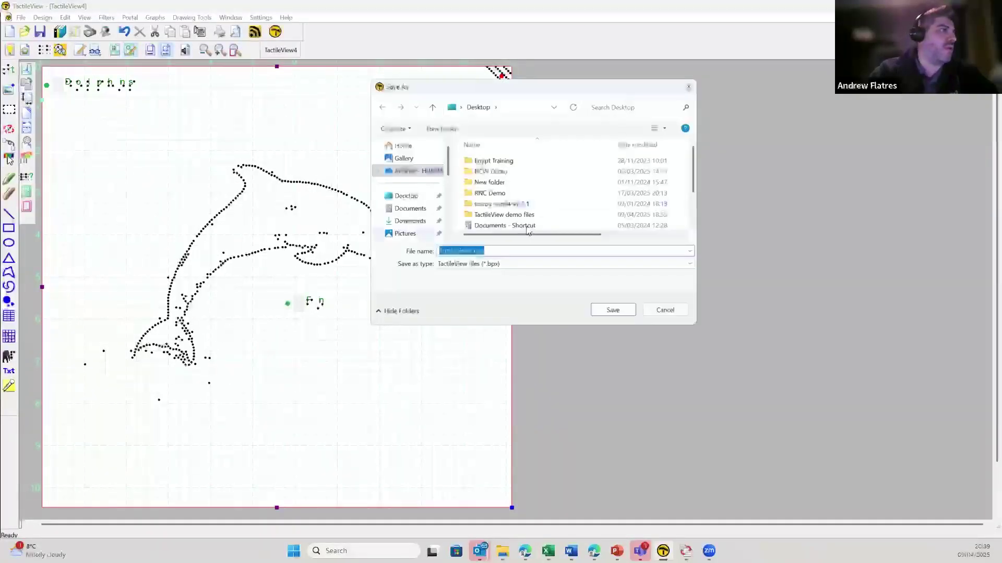
type("dolphin")
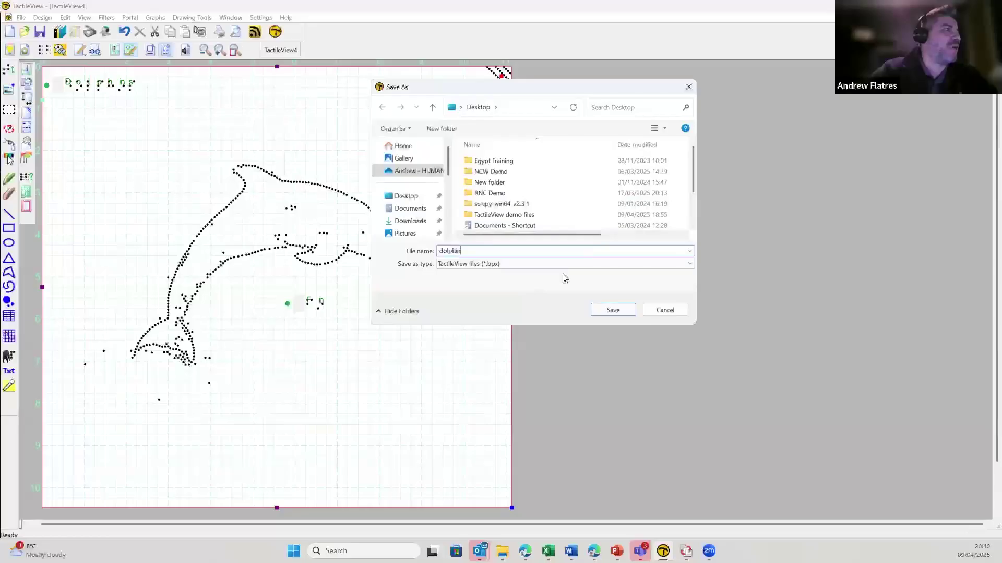
left_click(612, 311)
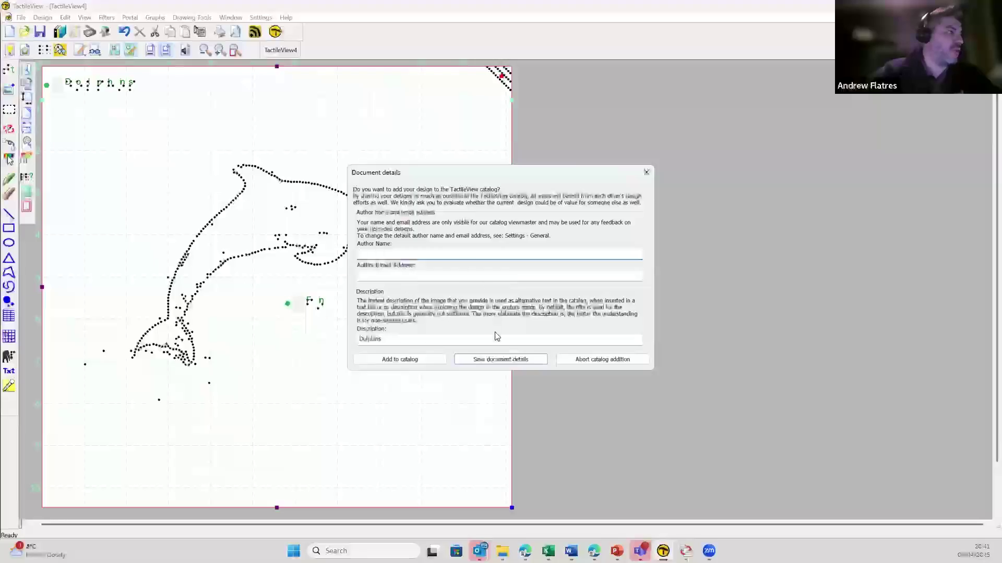
left_click(500, 360)
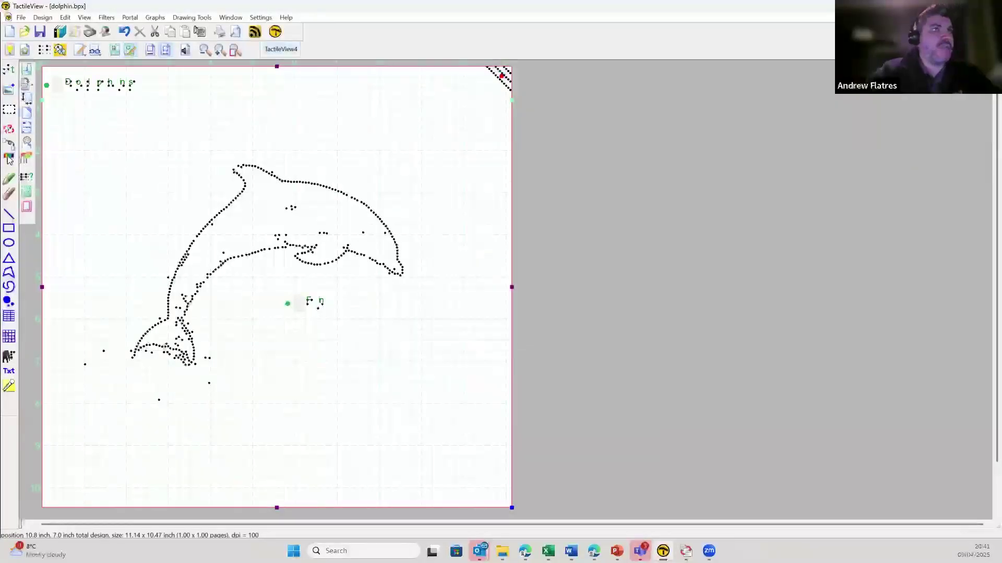
Switch to Duxbury Braille Translator and add the picture dolphin.bpx from the Desktop below the last line of the Dolphins text.
left_click(686, 551)
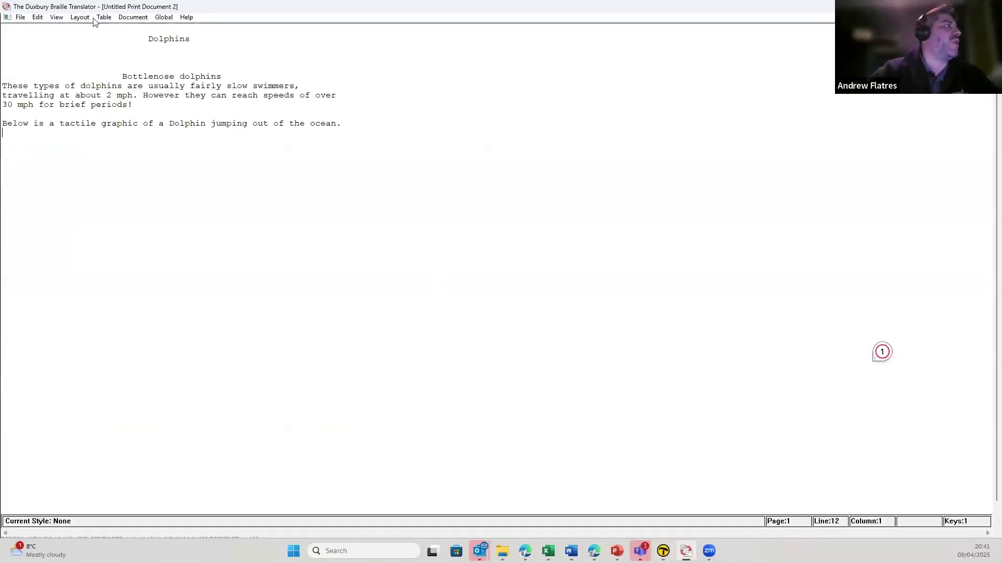
left_click(80, 19)
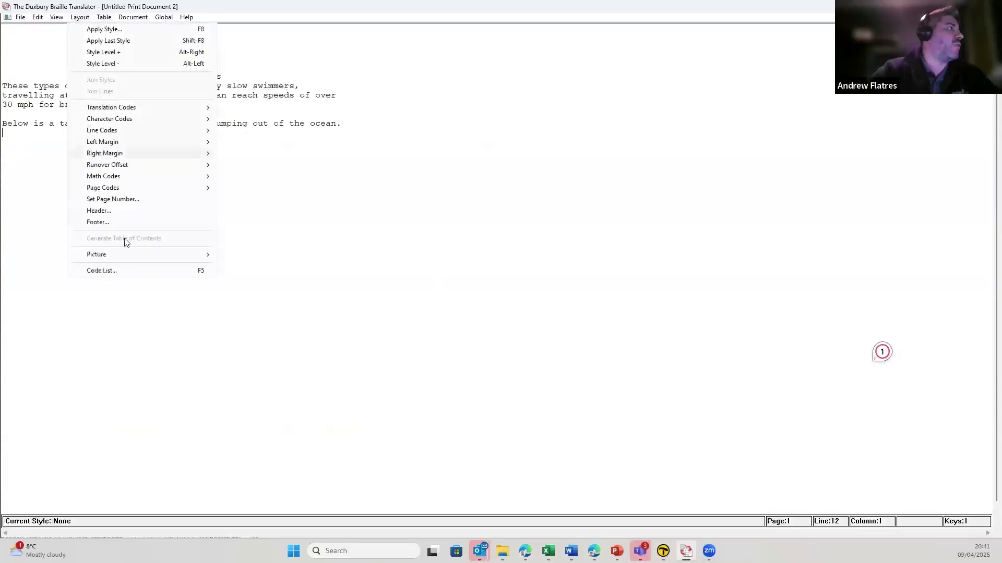
mouse_move(213, 252)
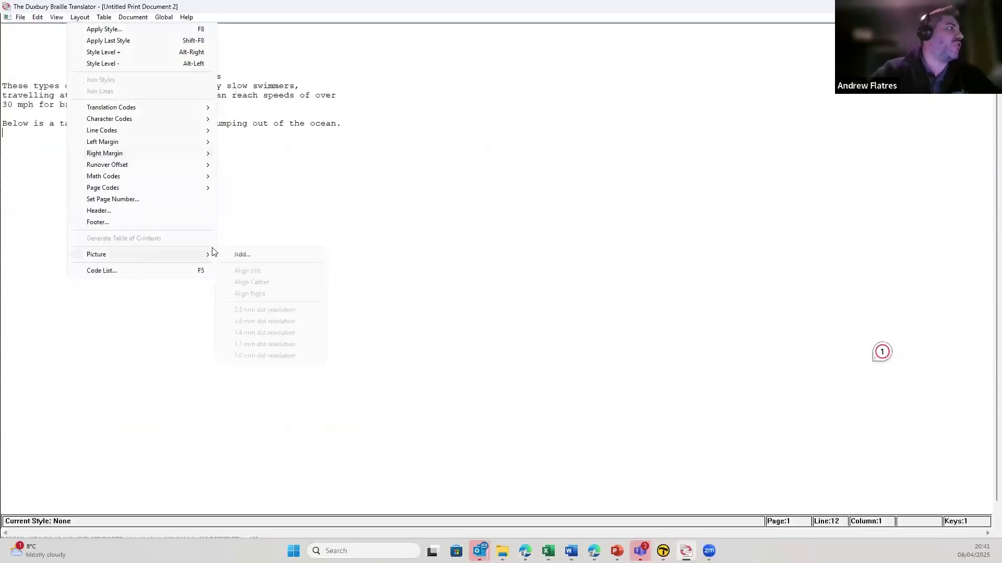
left_click(248, 257)
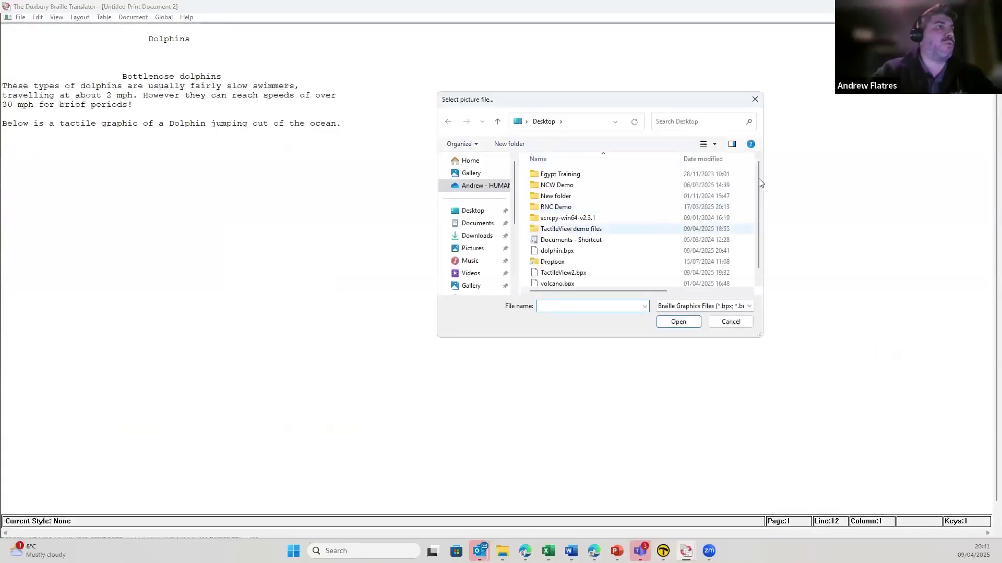
scroll(753, 222, "down", 1)
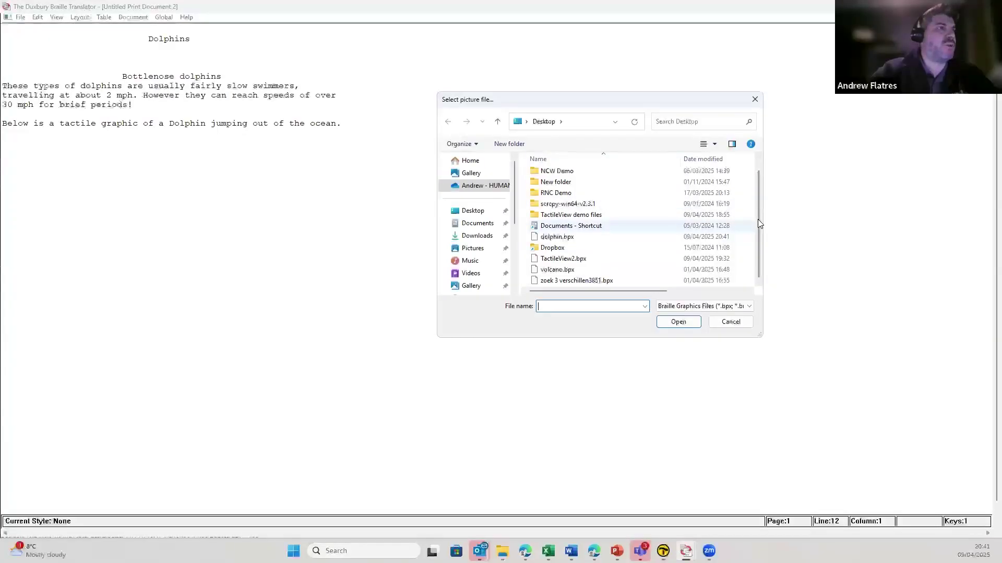
left_click(758, 157)
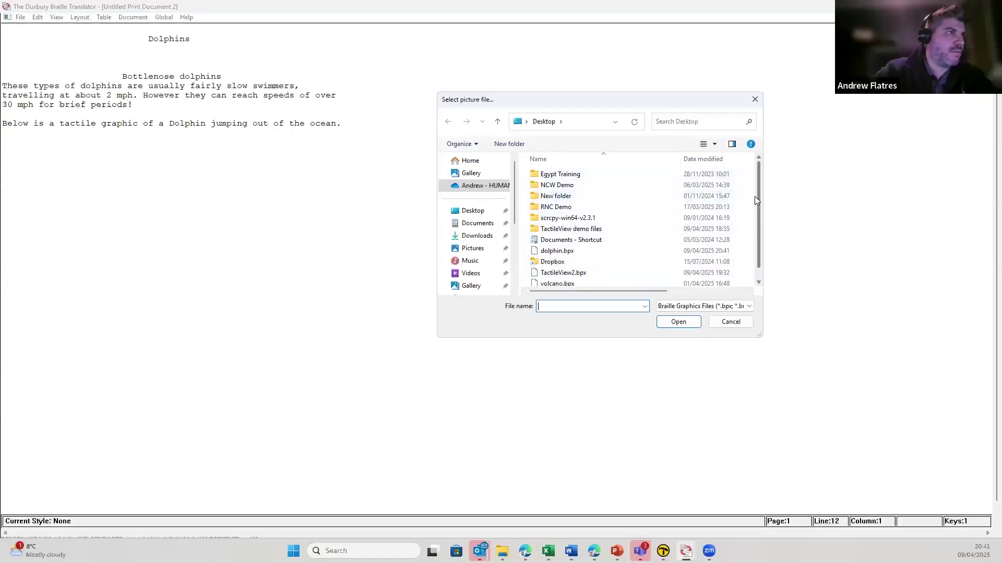
scroll(753, 236, "down", 1)
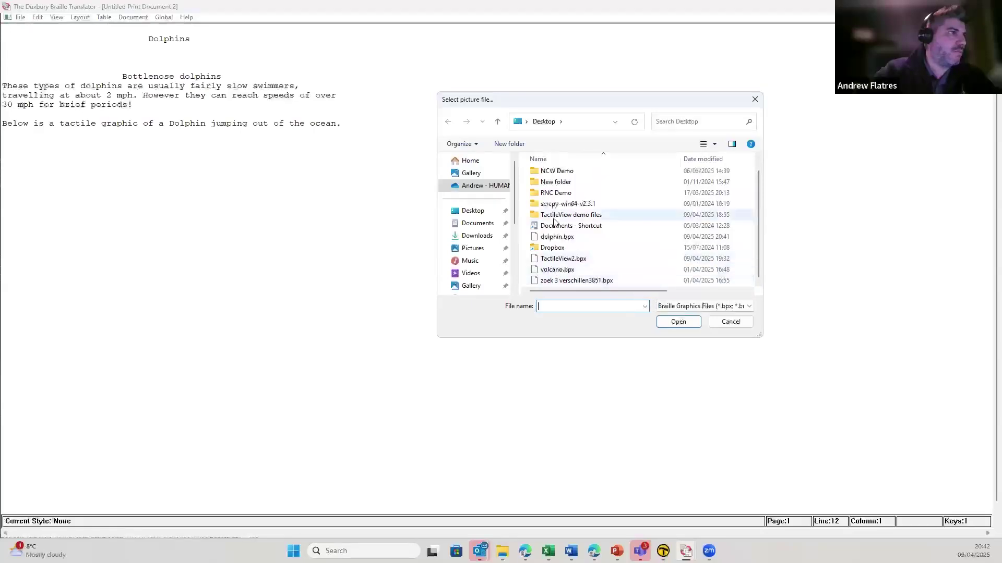
left_click(548, 238)
double_click(548, 238)
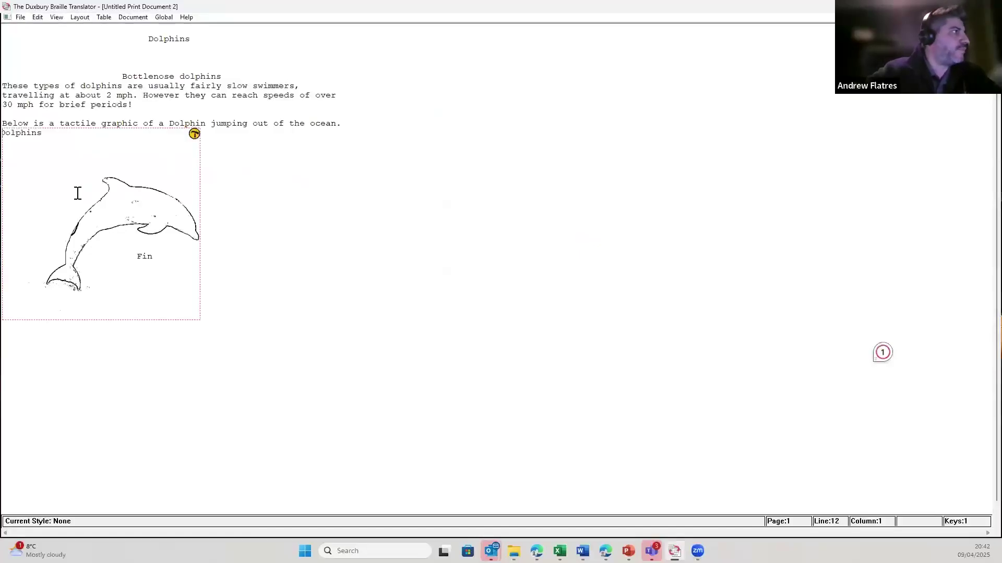
Translate the Dolphins print document, including its picture, into braille.
left_click(22, 19)
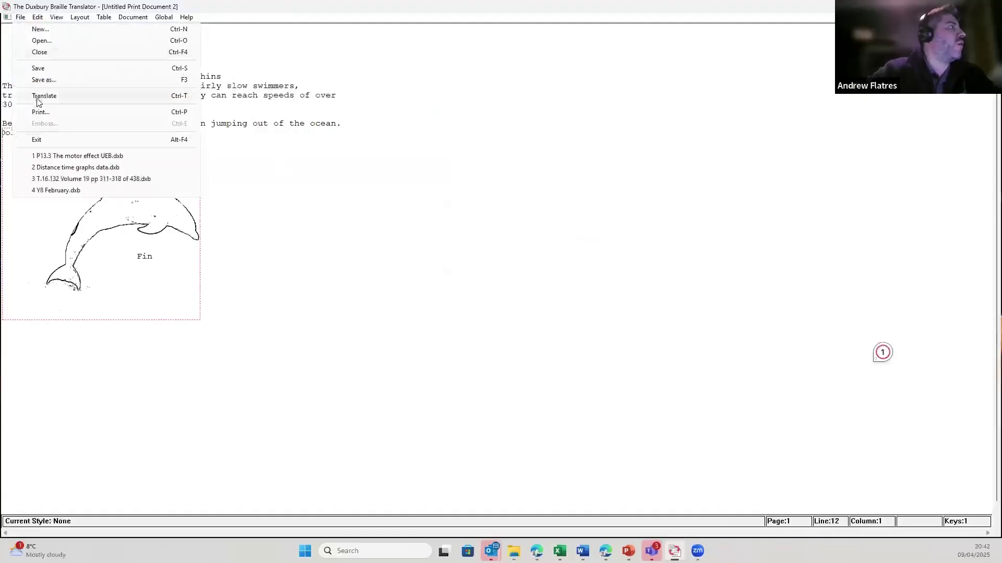
left_click(44, 96)
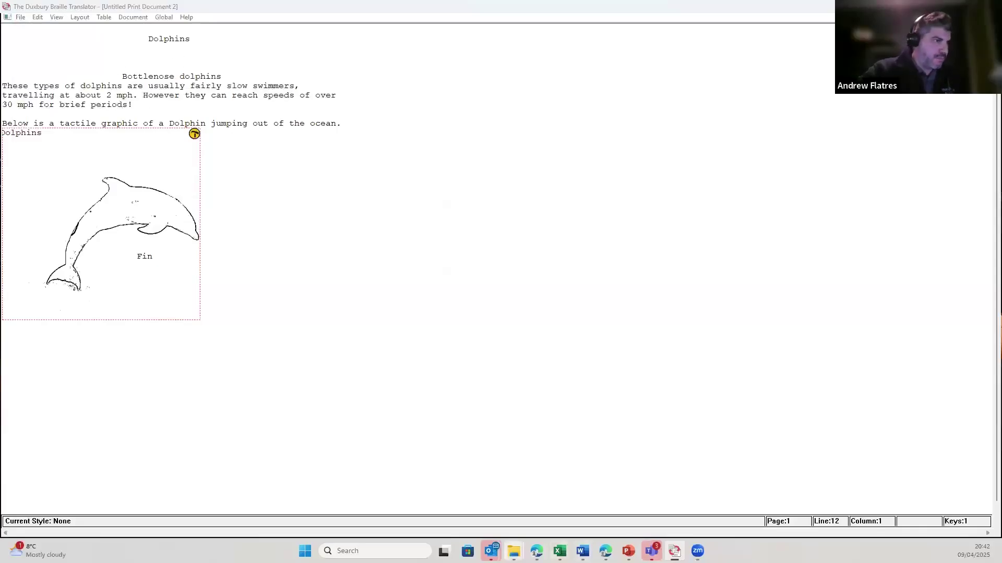
mouse_move(652, 551)
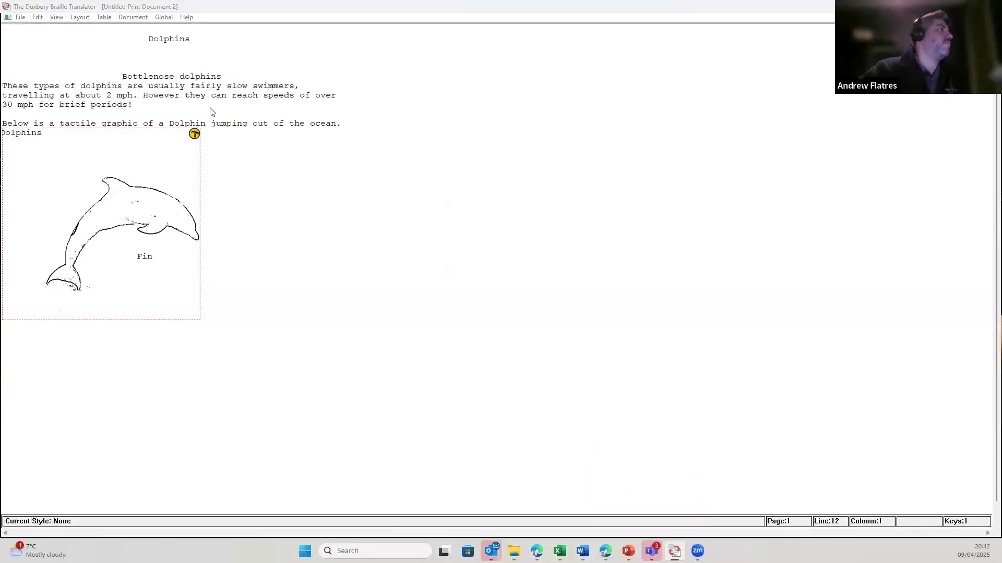
mouse_move(514, 549)
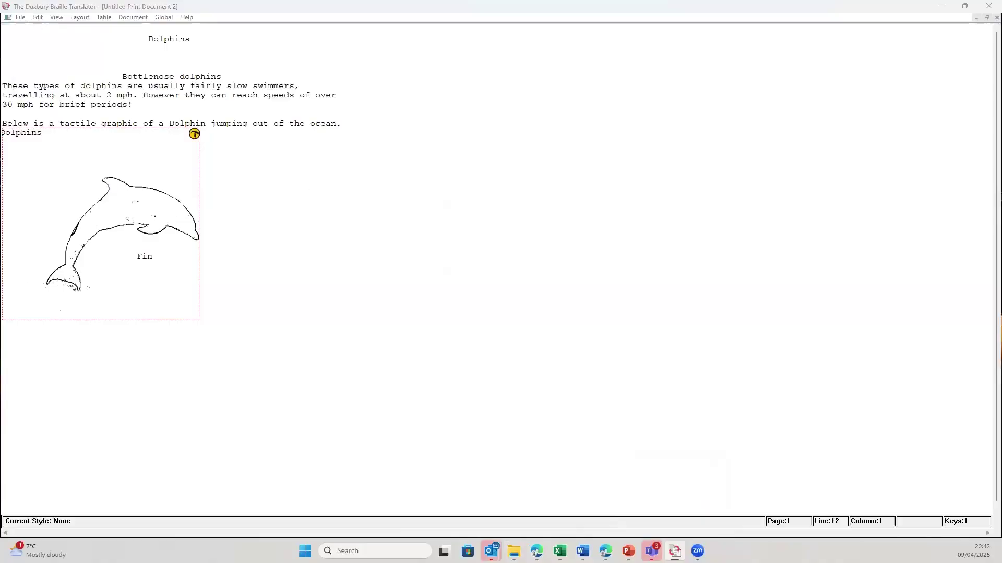
key("ctrl+t")
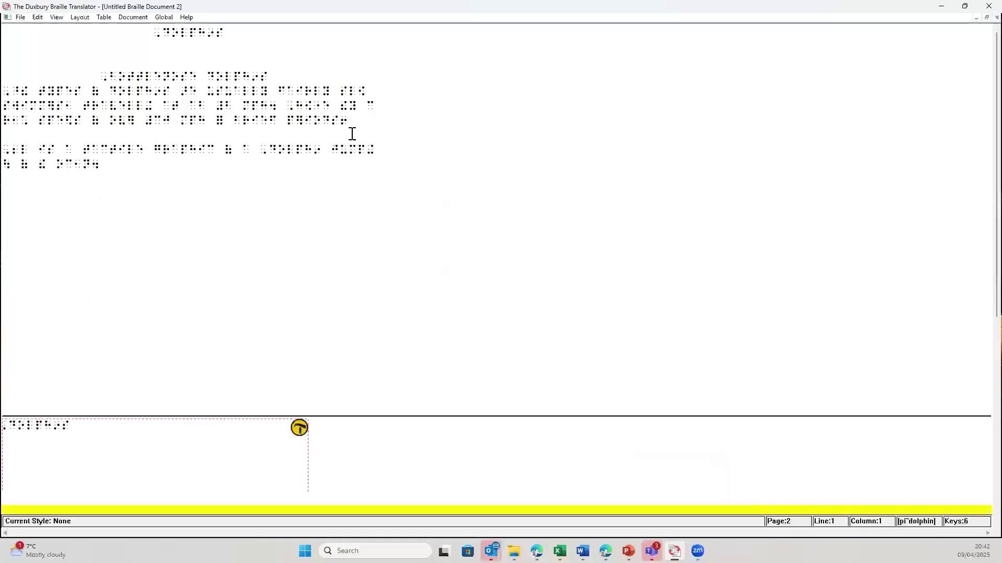
Examine the translated braille text and the placement of the dolphin graphic relative to the page break.
scroll(234, 281, "down", 5)
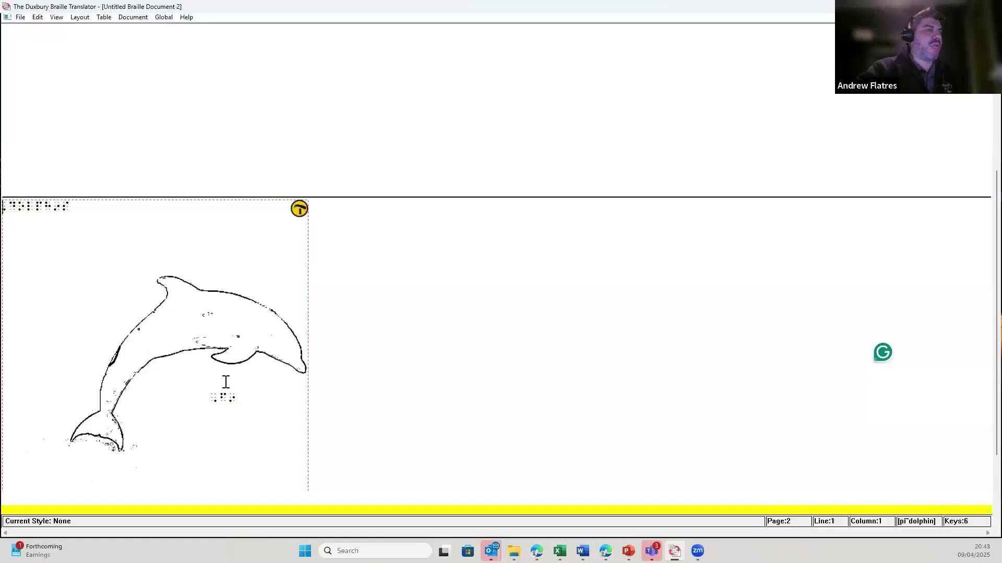
scroll(135, 197, "up", 3)
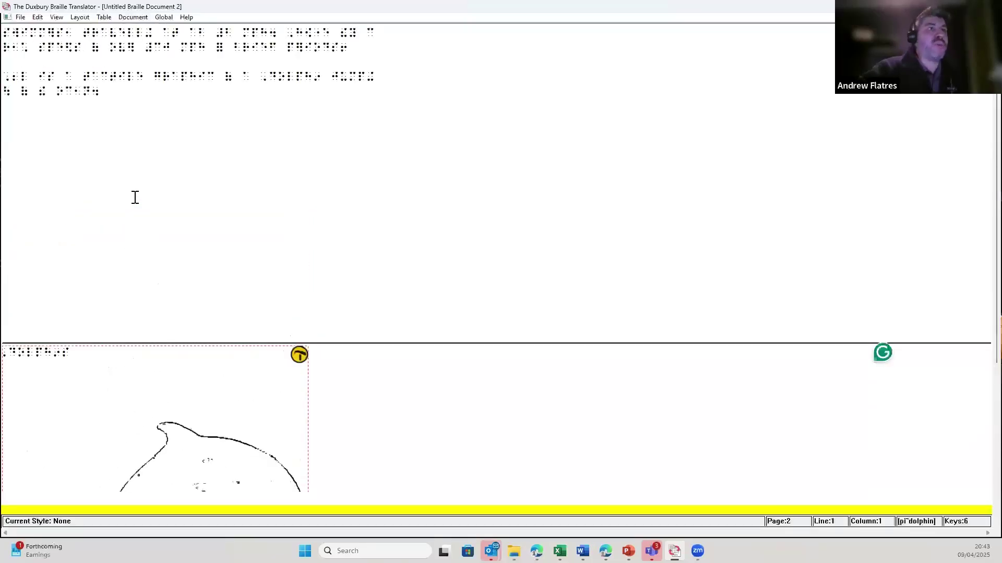
scroll(134, 198, "up", 1)
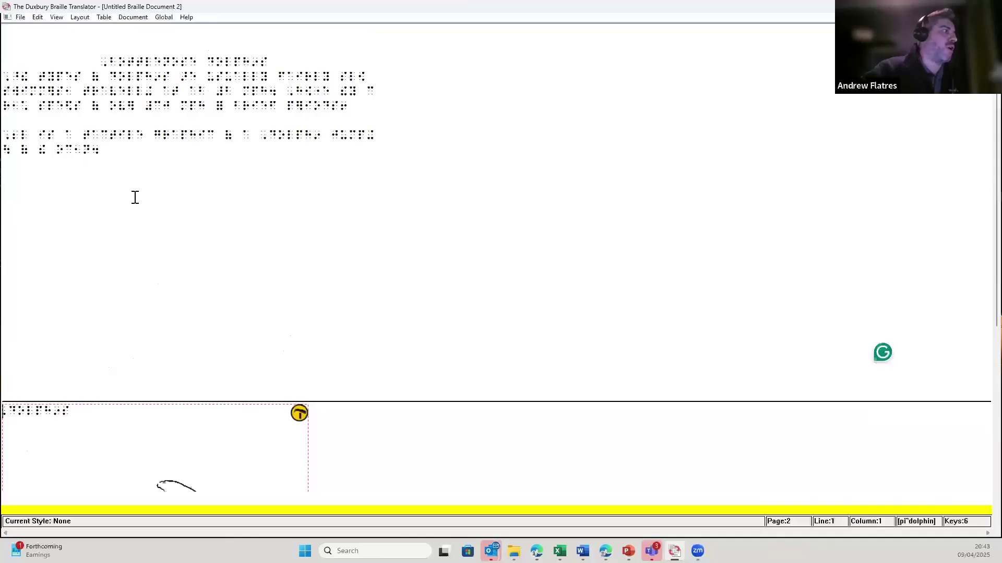
scroll(135, 197, "down", 2)
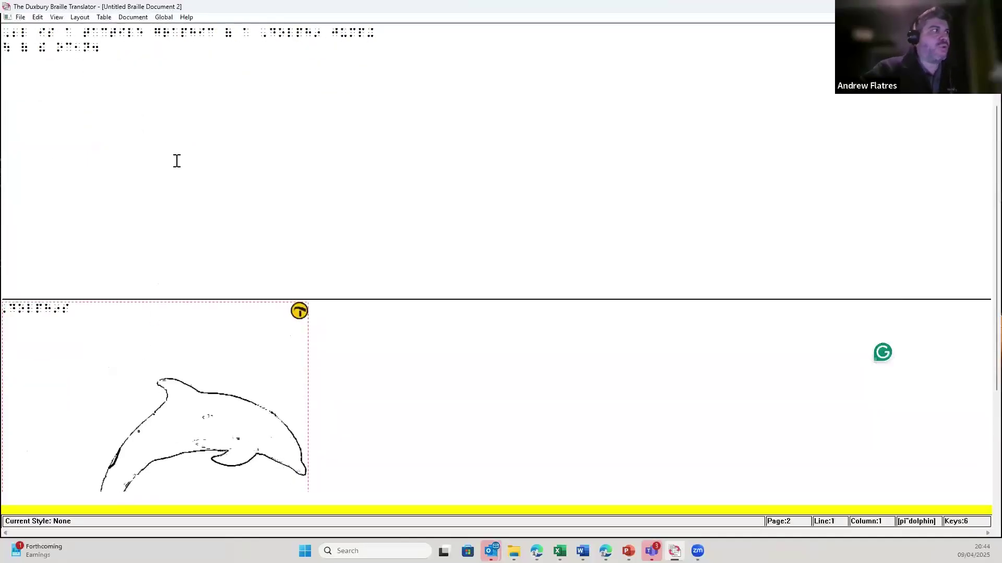
scroll(176, 158, "up", 2)
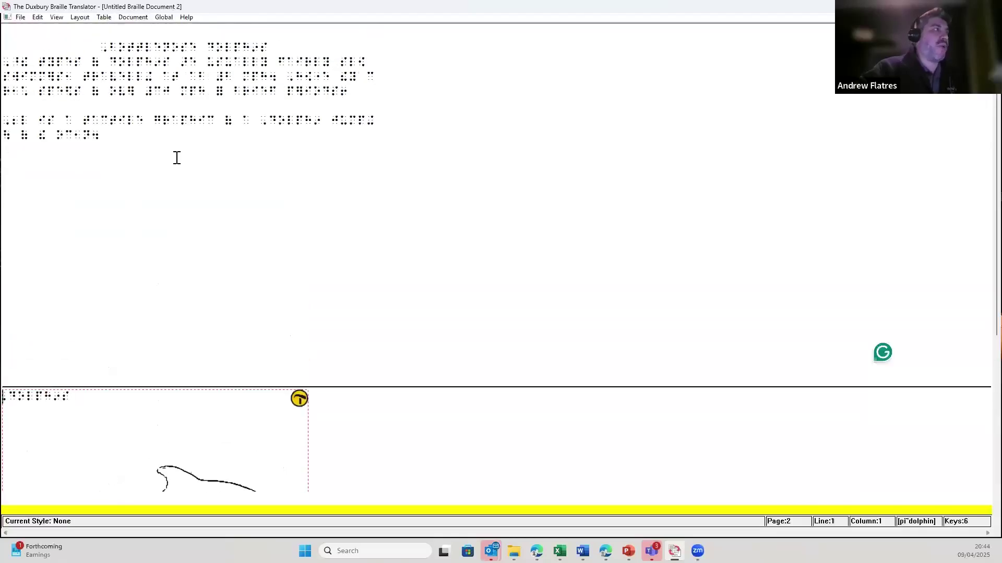
scroll(177, 157, "down", 1)
scroll(177, 158, "down", 2)
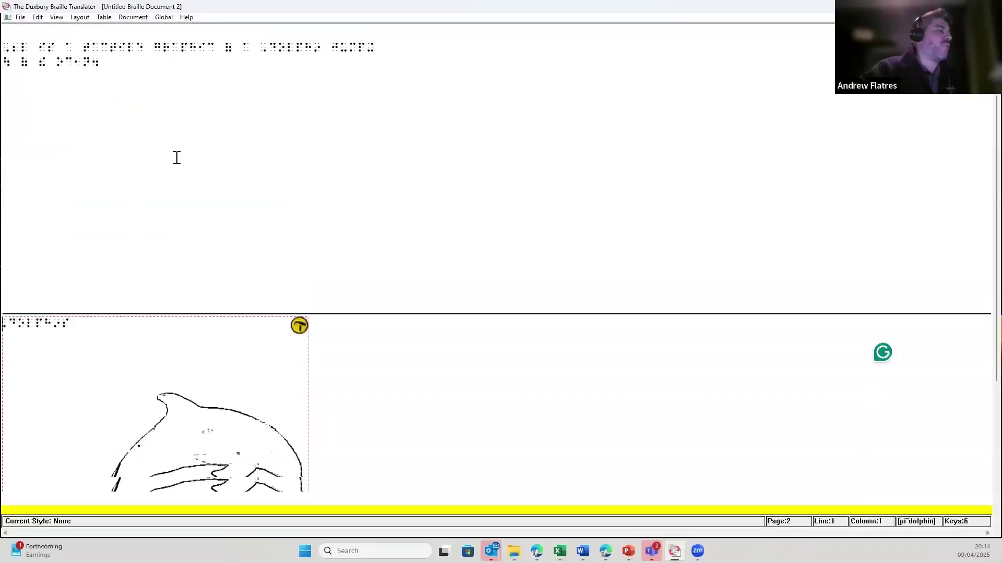
scroll(177, 157, "down", 1)
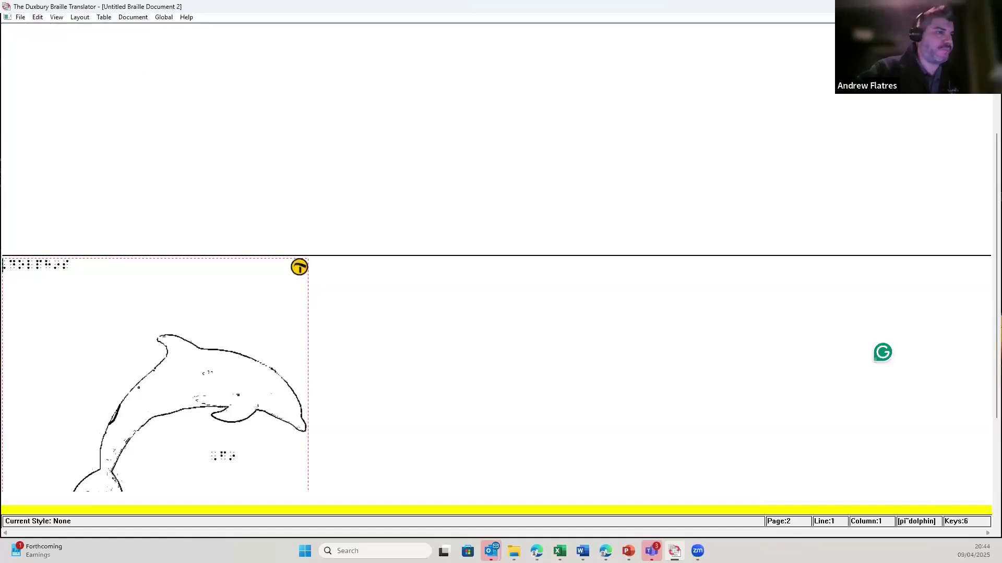
Place the text cursor at the end of the last braille line above the dolphin graphic.
mouse_move(675, 551)
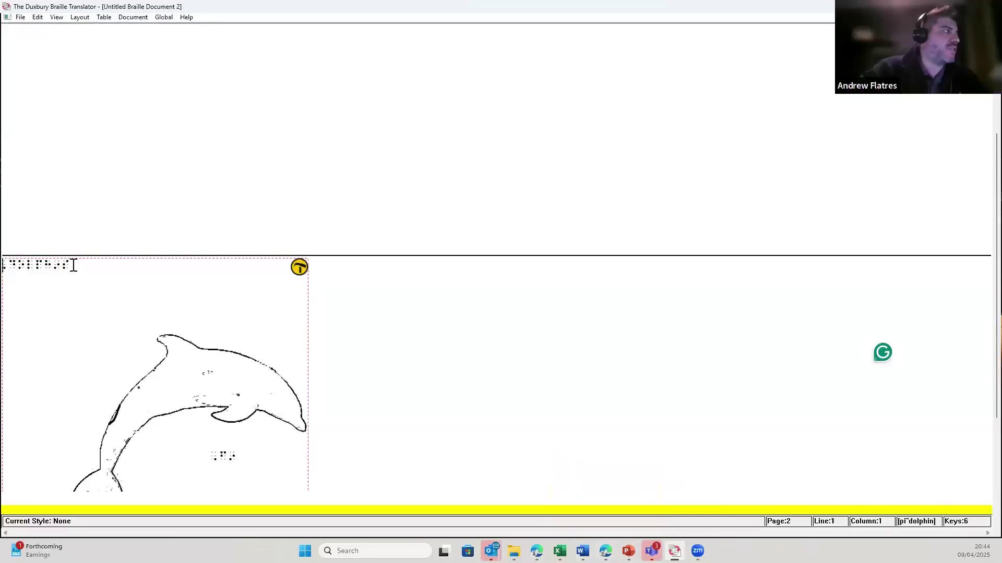
left_click(90, 217)
key("End")
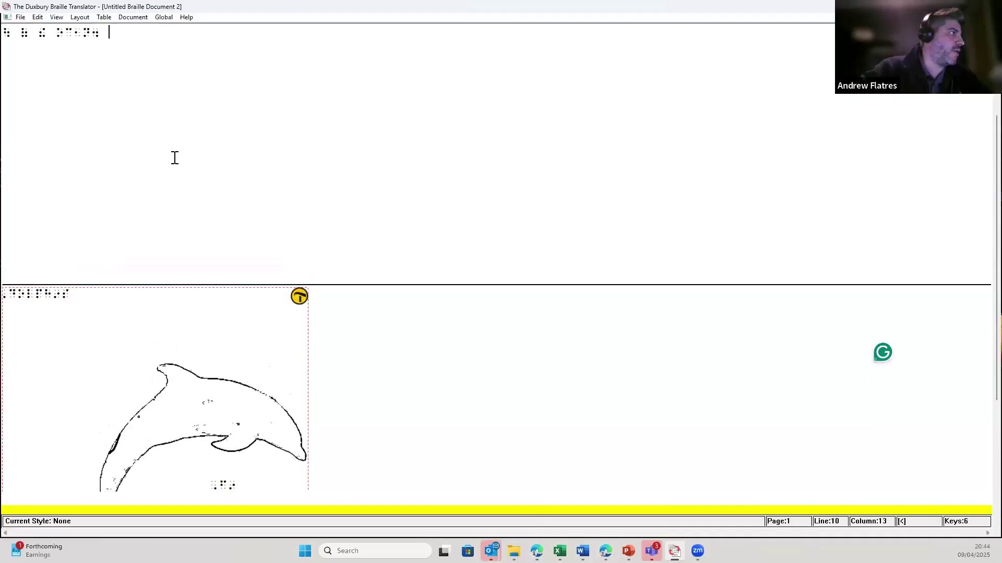
Insert blank lines after the last braille line until the dolphin graphic starts on line 5 of page 2.
key("Down")
key("Down")
key("Down")
key("Down")
key("Down")
key("Down")
key("Down")
key("Down")
key("Down")
key("Down")
key("Down")
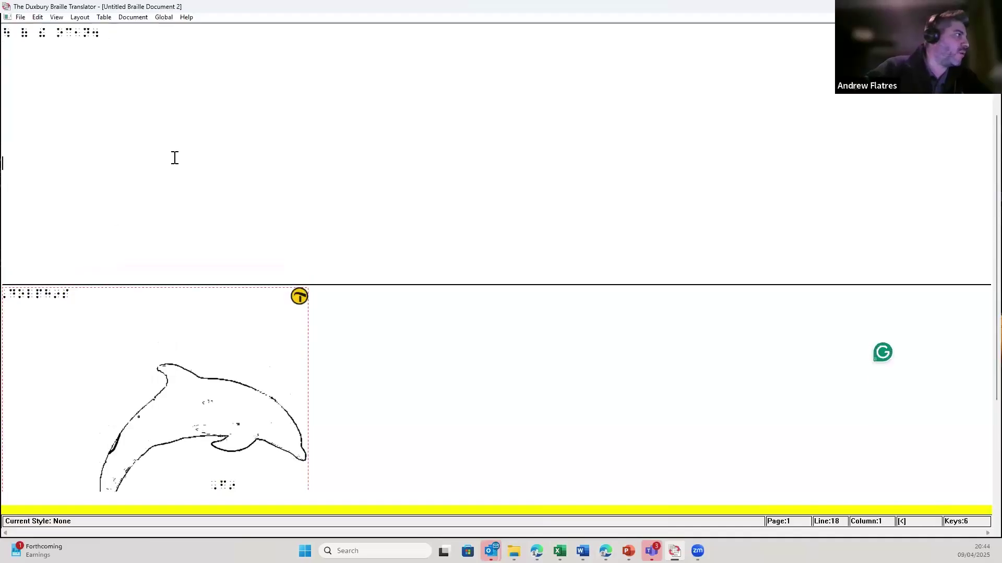
key("Down")
key("Down")
key("Down")
key("Down")
key("Down")
key("Down")
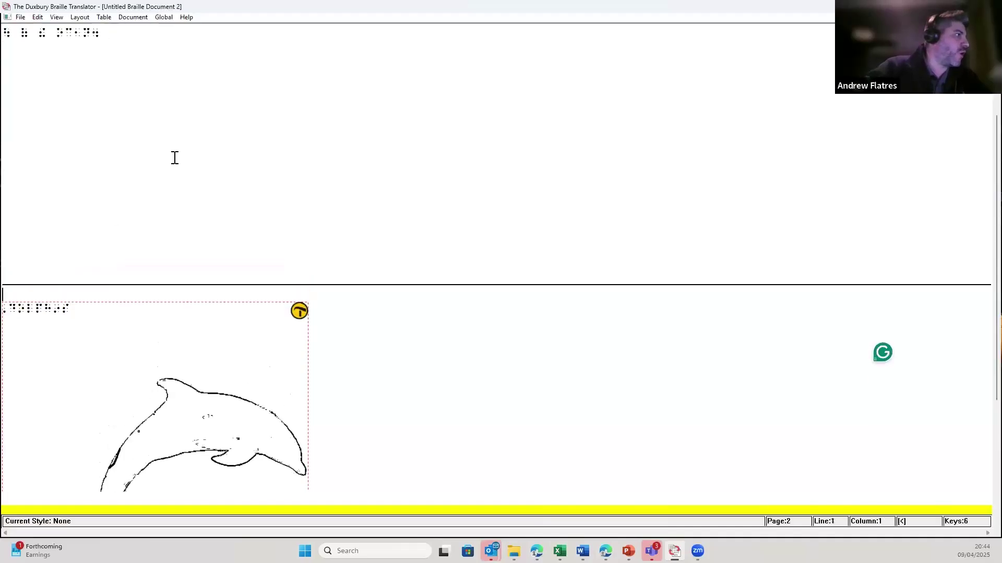
key("Down")
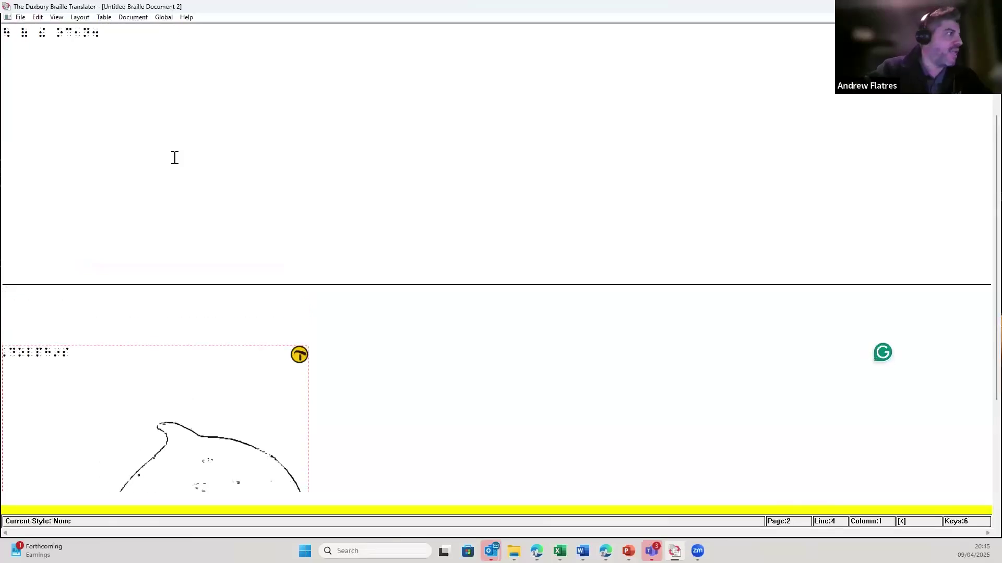
key("Down")
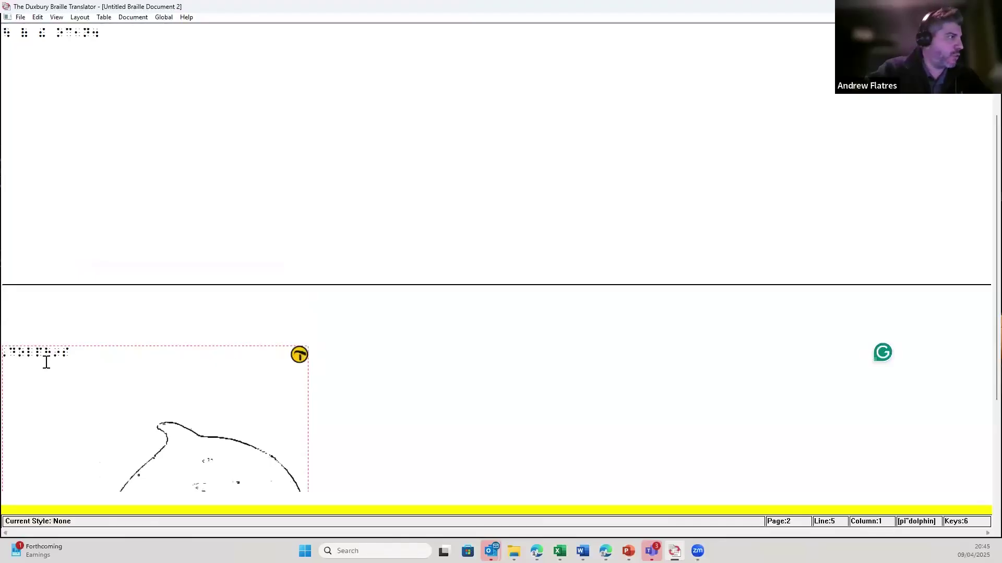
Open the dolphin graphic from the braille document in TactileView and enlarge it in a maximized window.
scroll(204, 308, "down", 4)
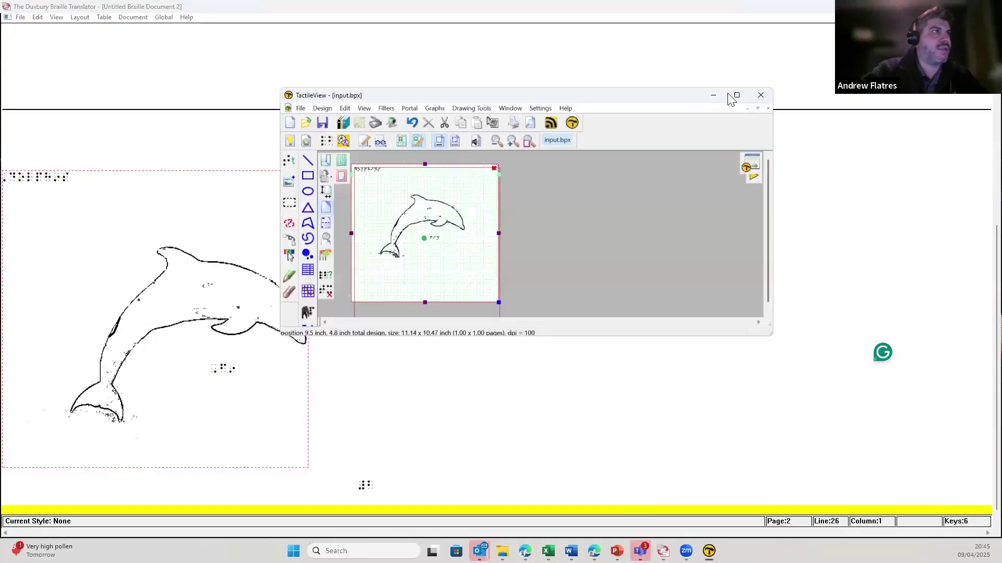
left_click(736, 98)
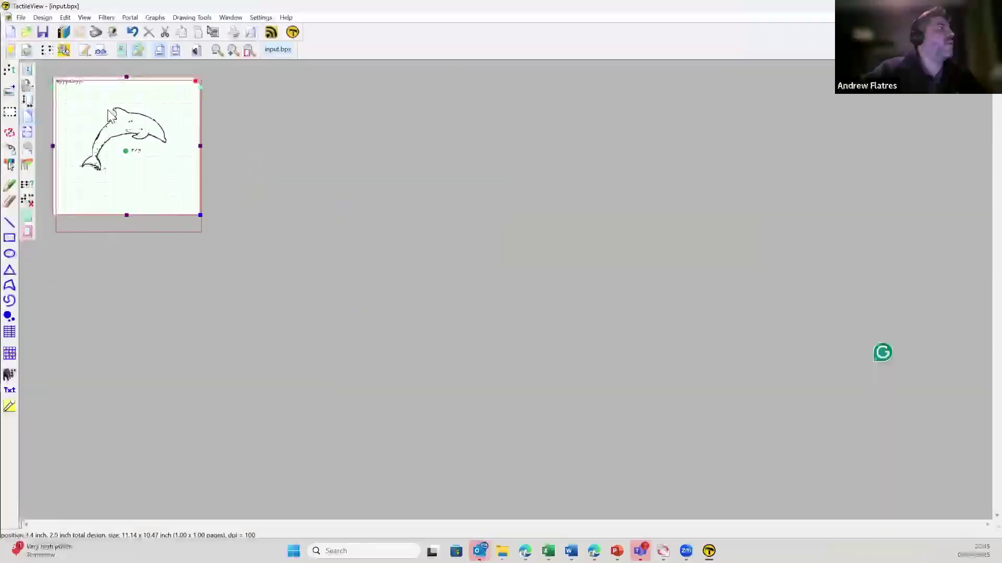
scroll(109, 115, "up", 1)
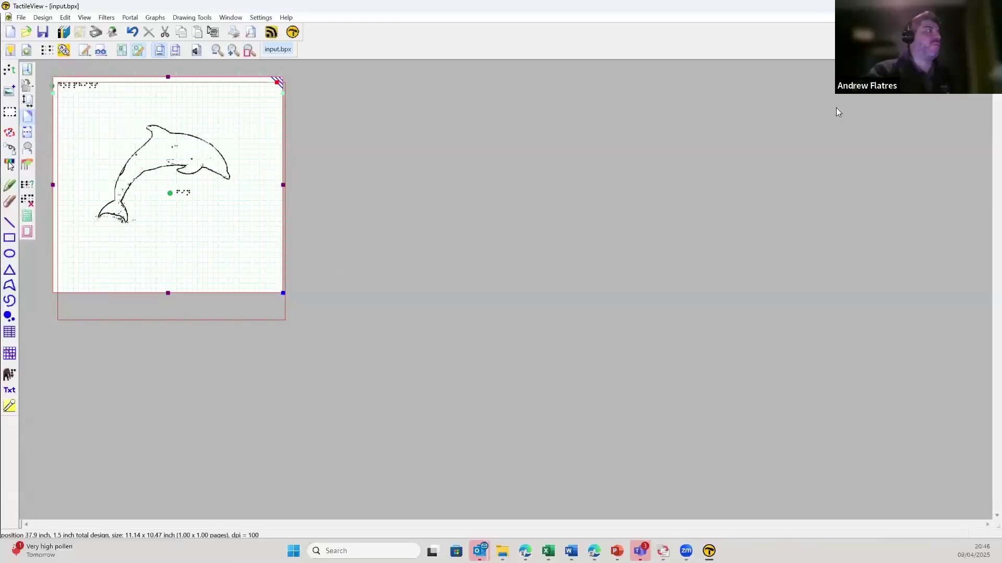
Create a new blank design and open the online design catalog in a maximized window.
left_click(10, 33)
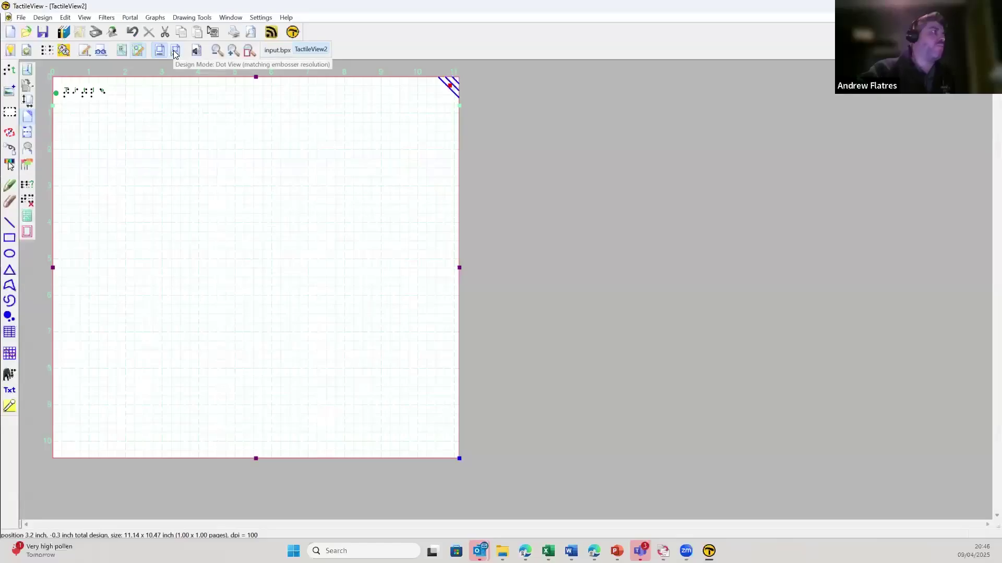
left_click(131, 19)
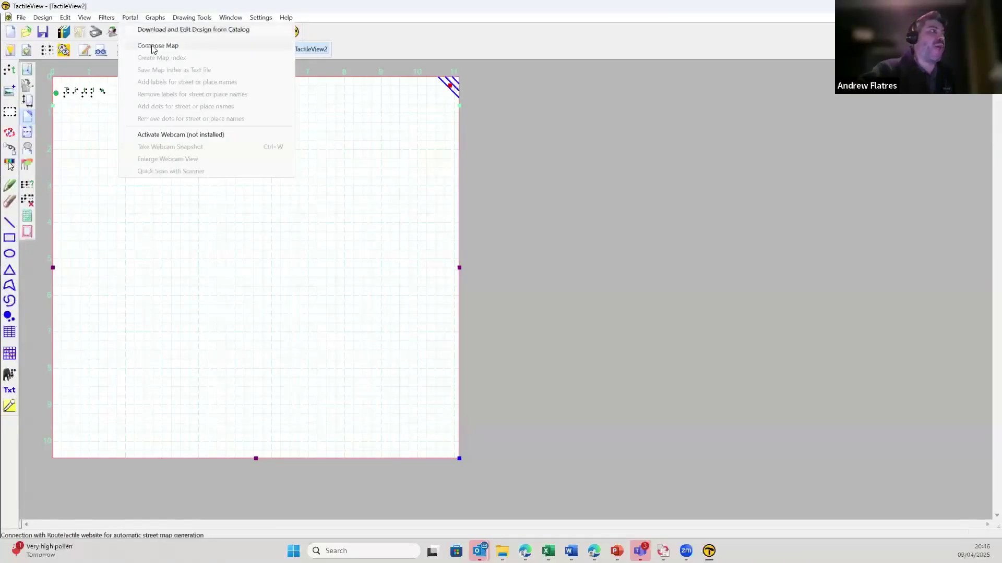
left_click(162, 31)
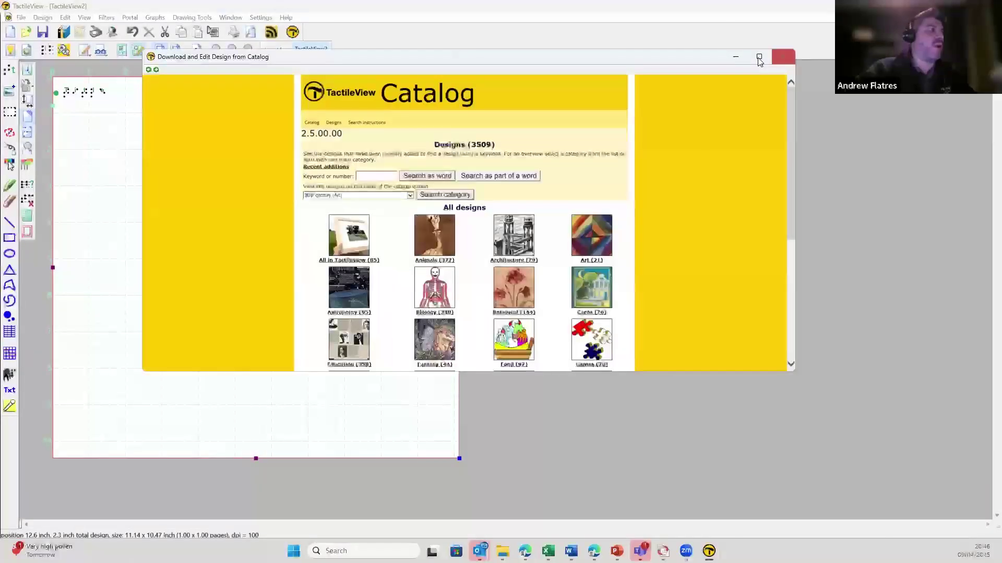
left_click(759, 57)
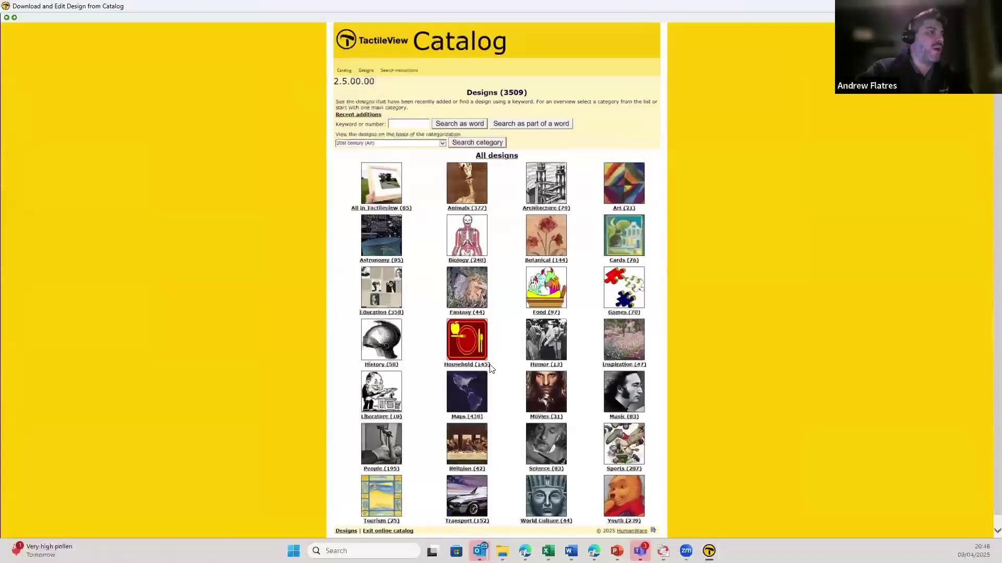
Download the easter bunny design from the Youth category's Colour sheets for editing and display it in Dot View.
scroll(501, 344, "down", 1)
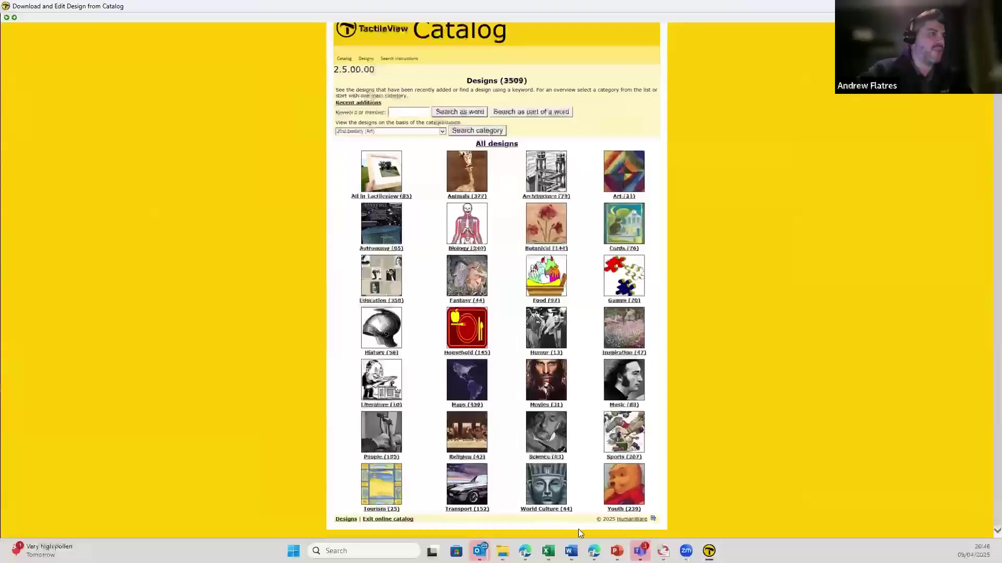
left_click(616, 509)
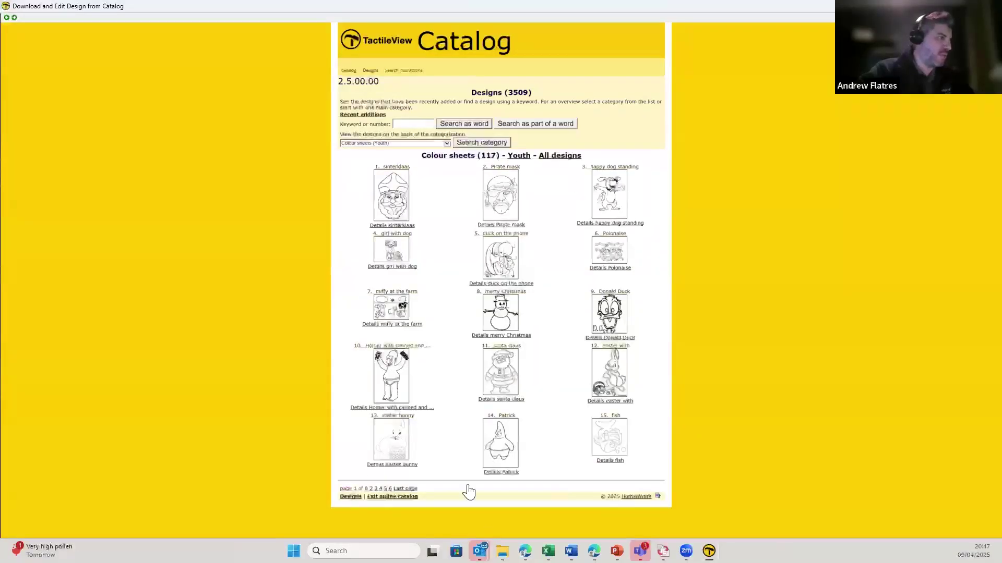
left_click(394, 470)
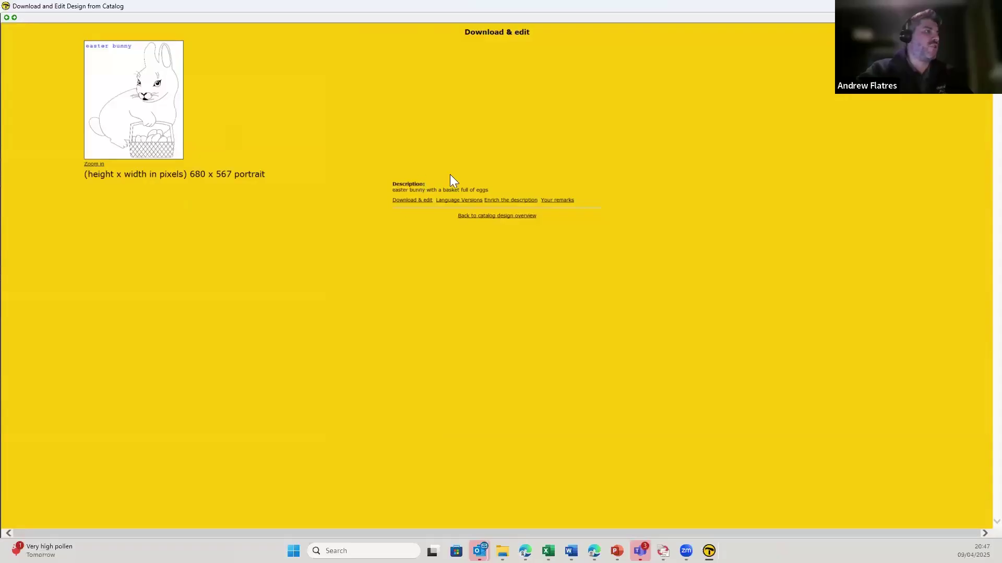
left_click(423, 200)
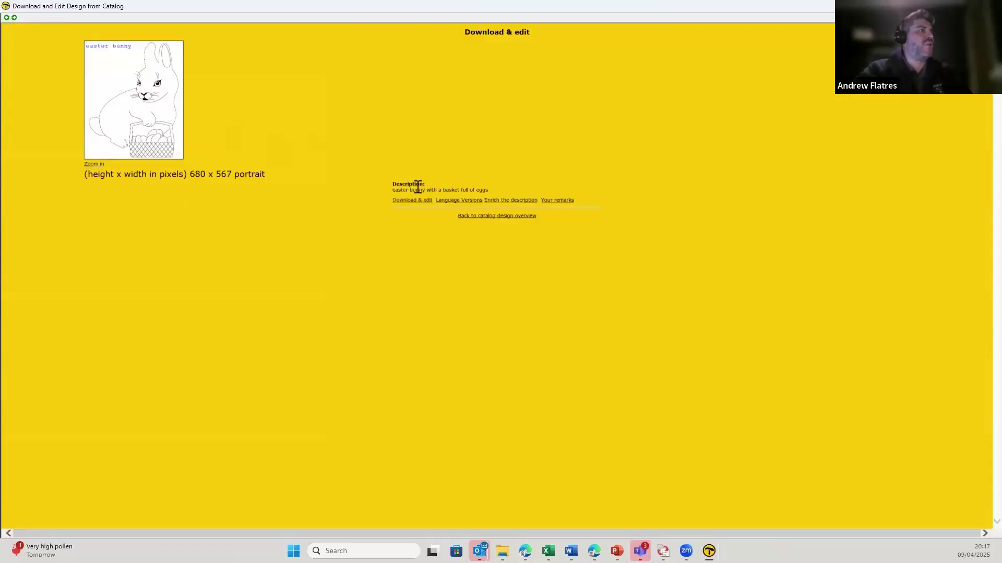
left_click(403, 202)
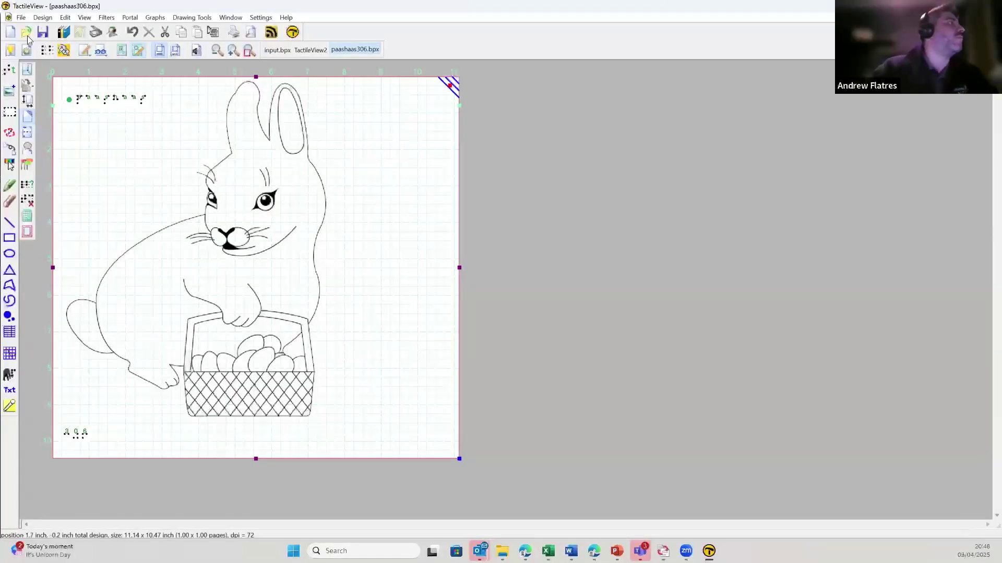
left_click(177, 51)
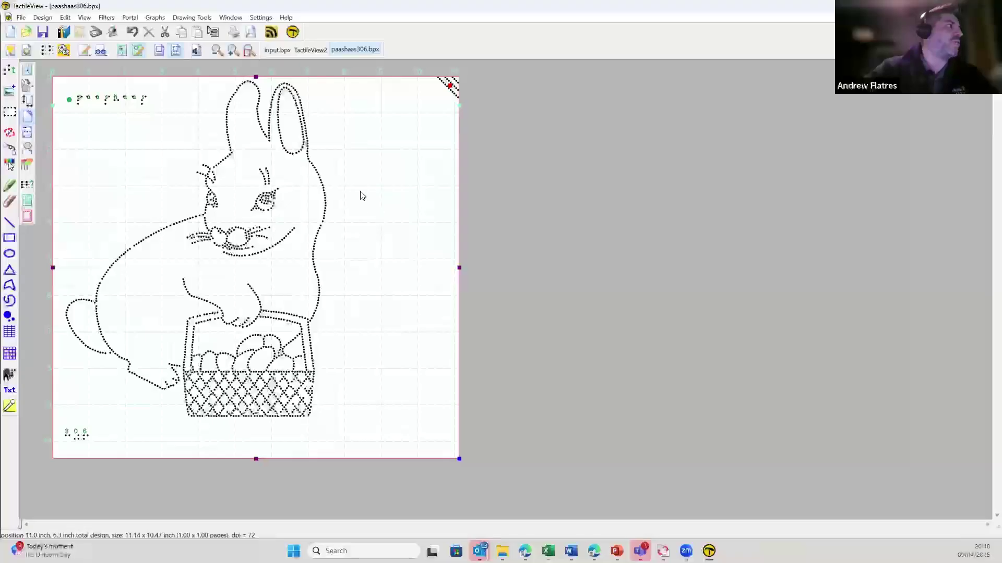
Create another blank design and open the Compose Map website in a maximized window.
left_click(11, 32)
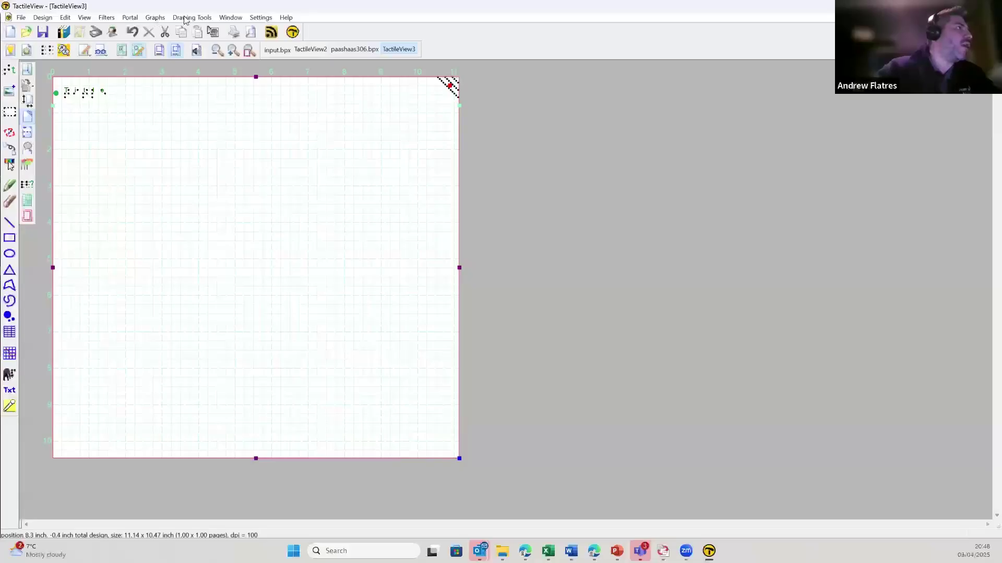
left_click(130, 17)
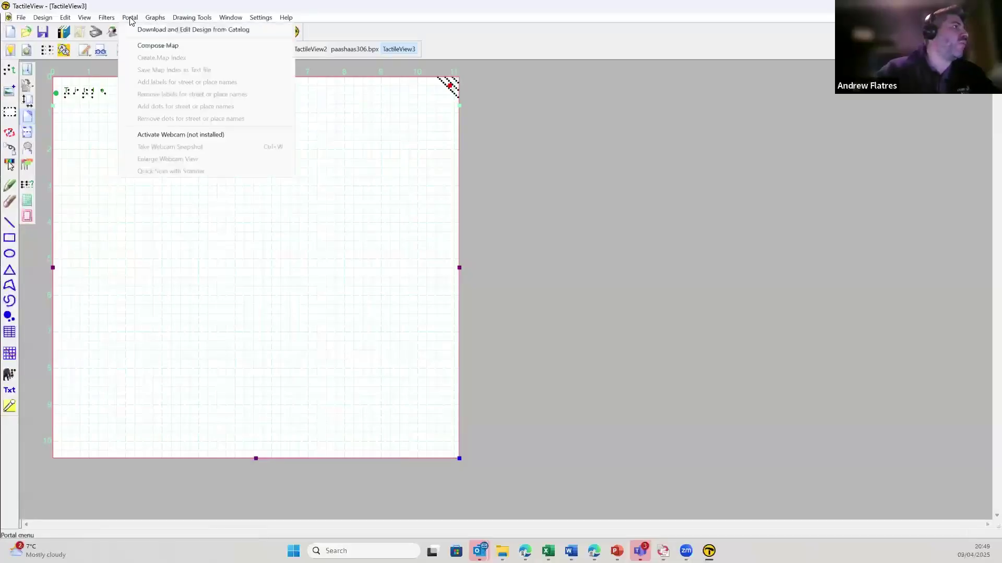
left_click(152, 49)
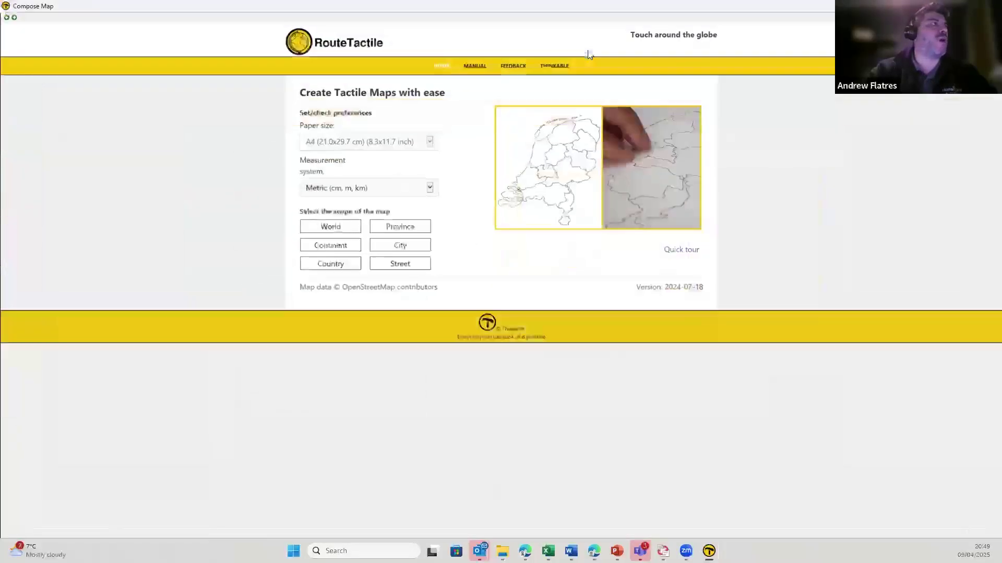
left_click(798, 46)
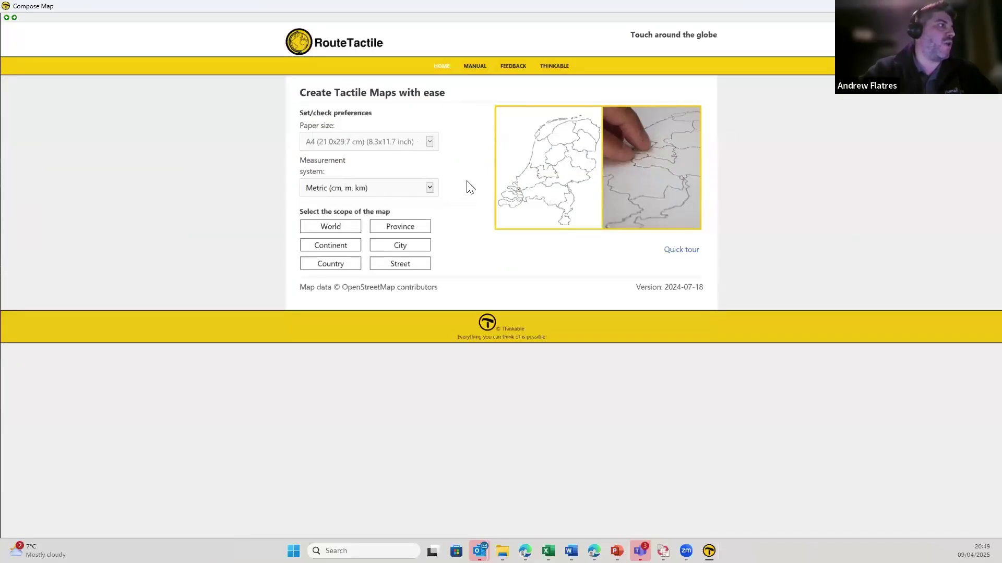
Set the map's measurement system to Imperial (inch, yard, mile).
left_click(433, 191)
left_click(368, 201)
left_click(427, 188)
left_click(379, 198)
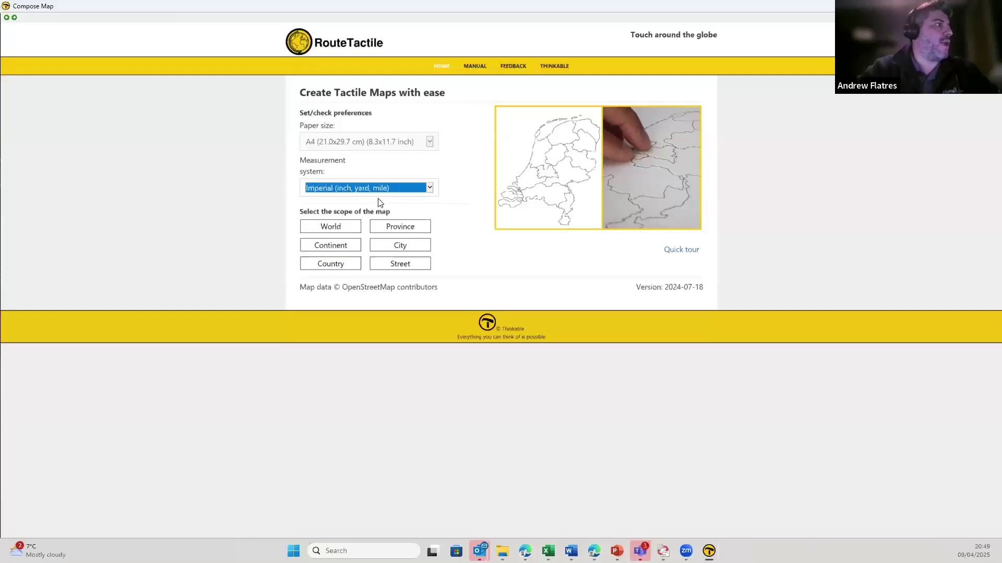
left_click(329, 198)
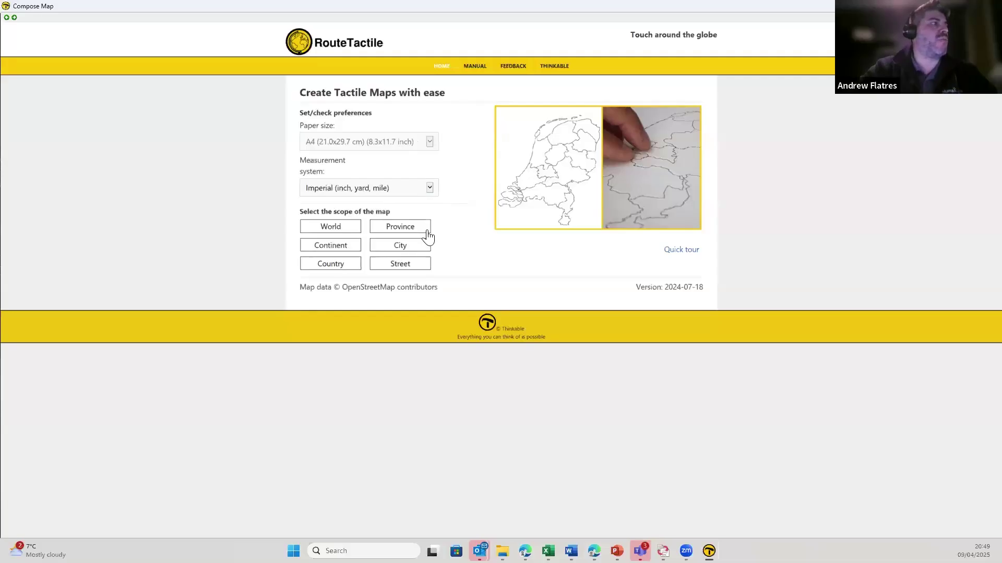
Generate a country-scope tactile map of the United Kingdom with the major cities shown.
left_click(329, 263)
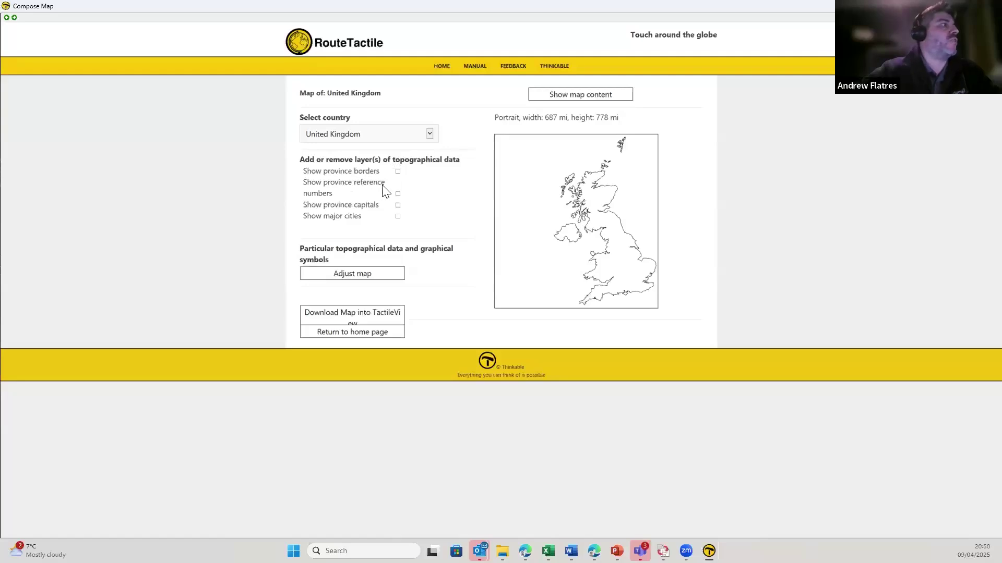
left_click(398, 217)
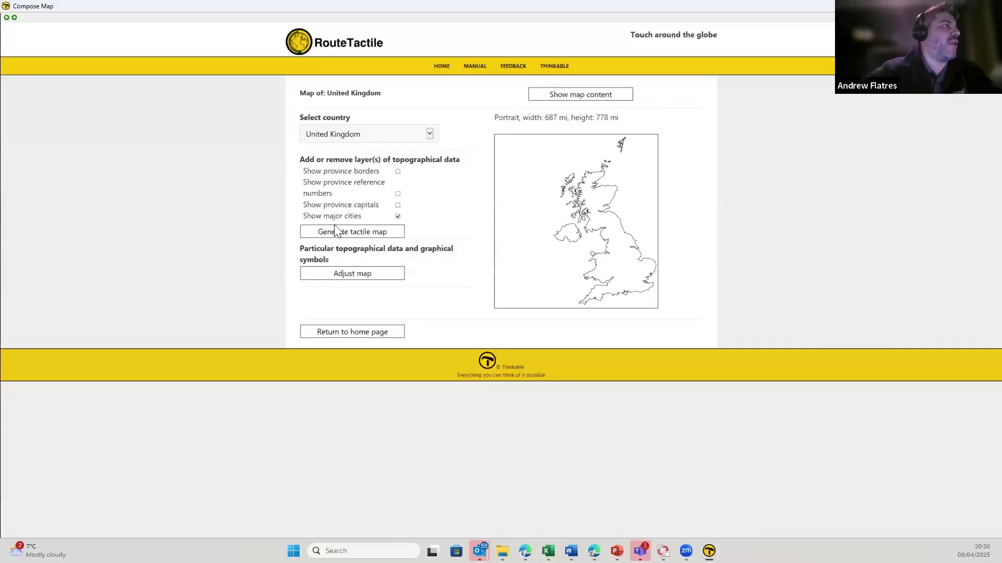
left_click(326, 236)
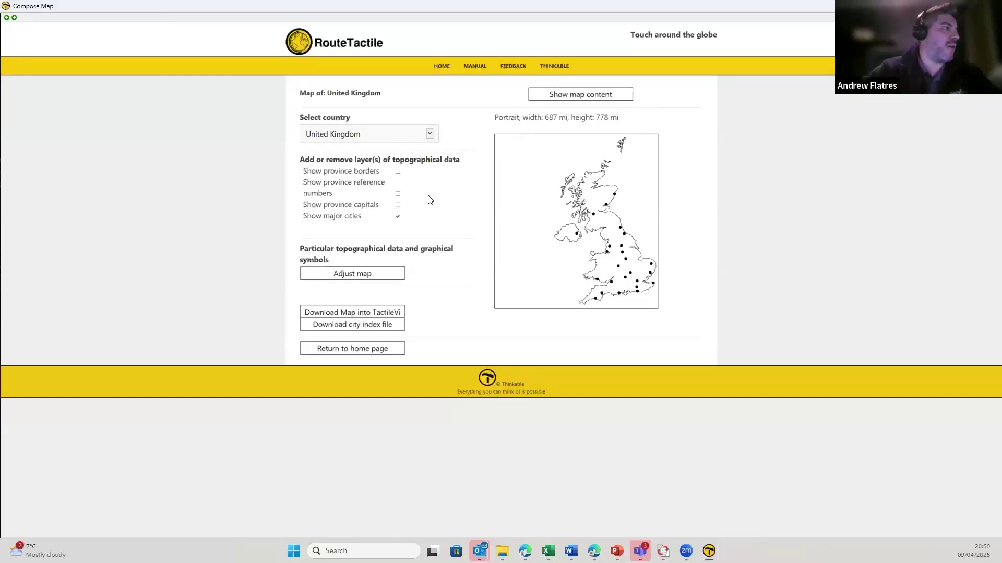
Download the United Kingdom map into TactileView and bring the map's design into view.
left_click(343, 316)
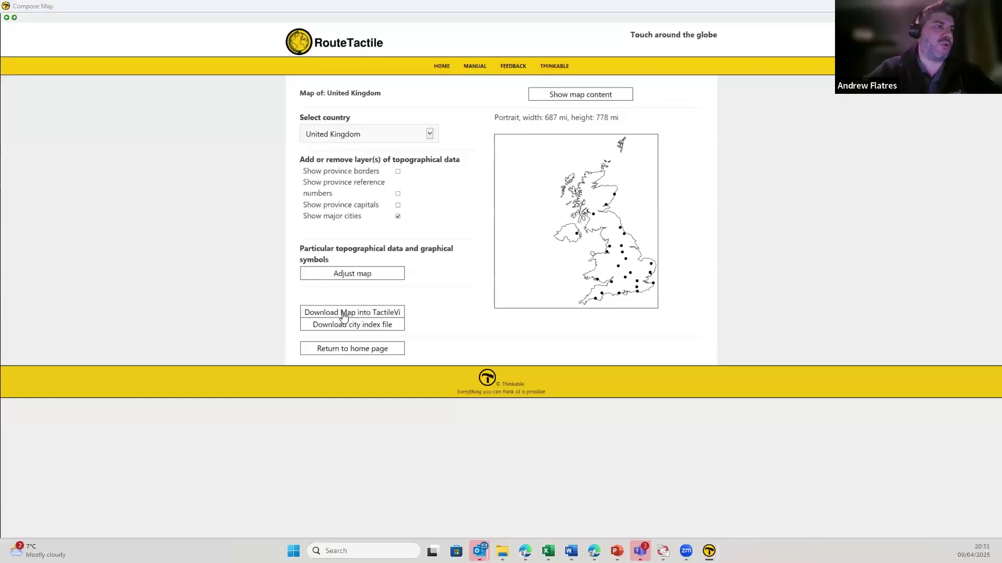
left_click(343, 313)
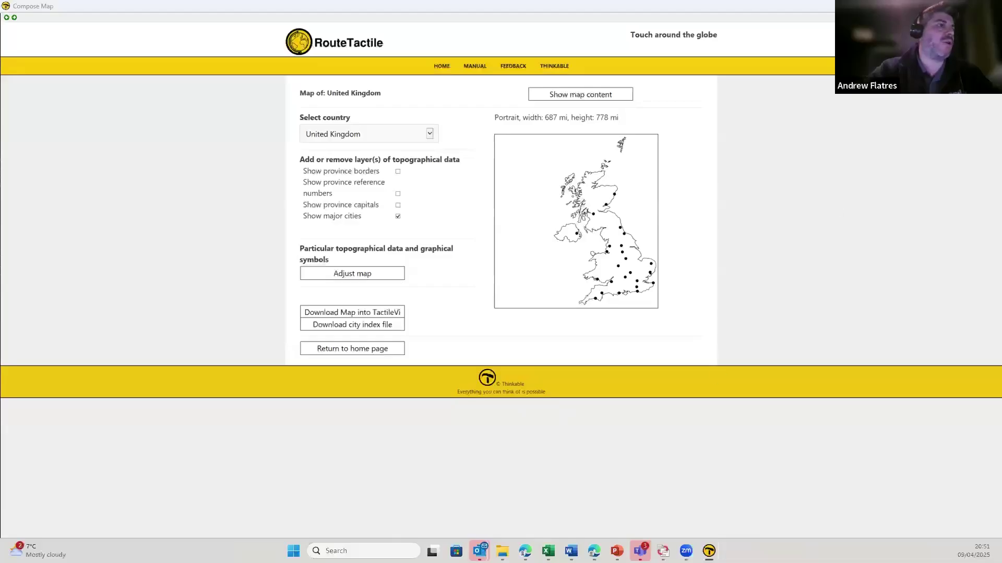
mouse_move(708, 551)
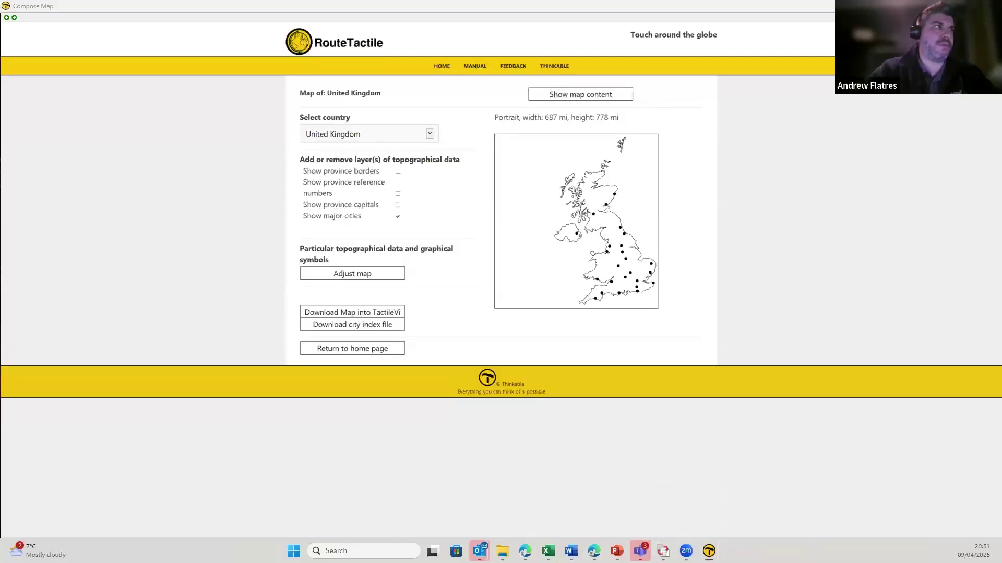
key("alt+Tab")
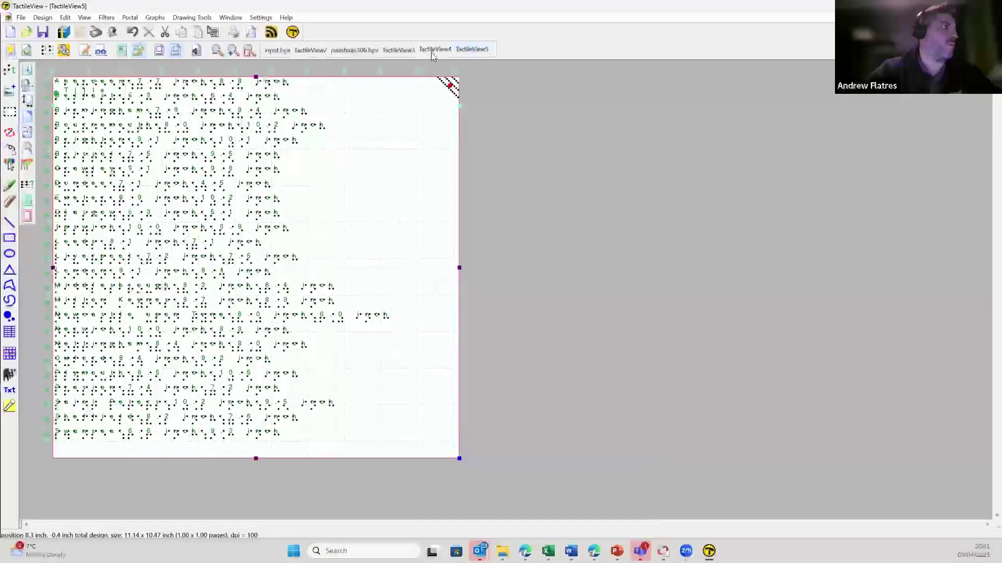
left_click(432, 52)
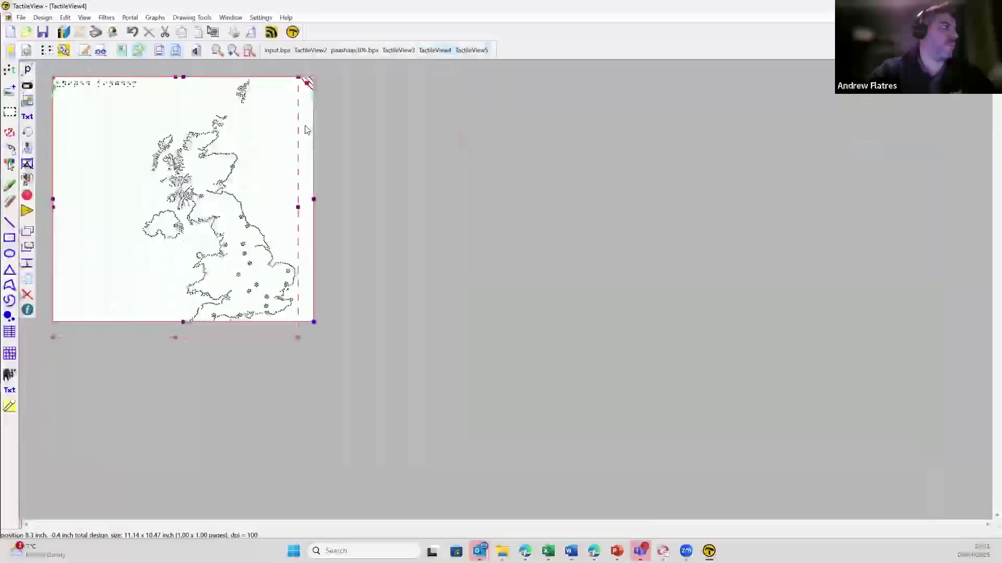
Move the United Kingdom map to about -1.0 inch, -1.3 inch on the page and display it as lines instead of dots.
left_click(259, 199)
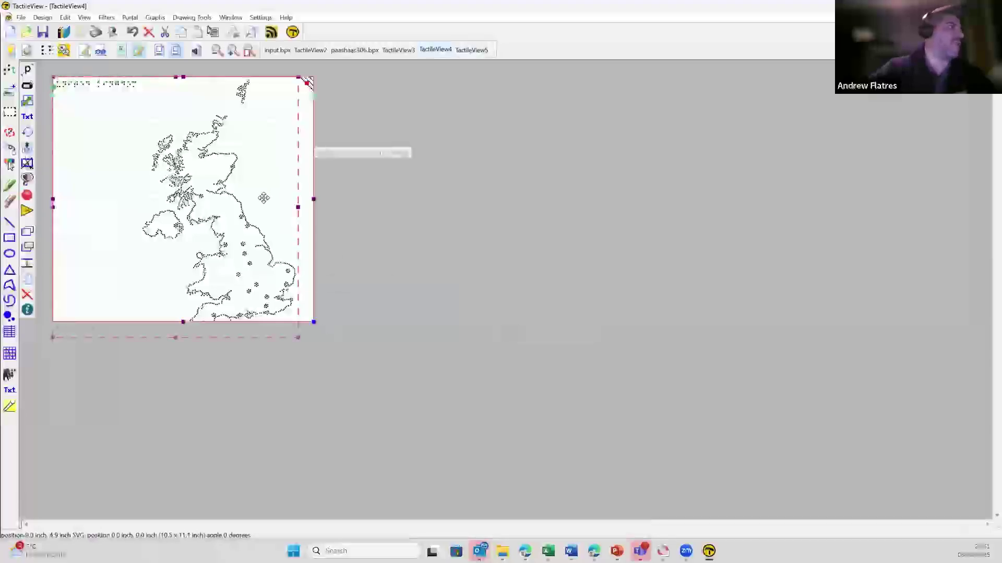
left_click_drag(264, 198, 235, 157)
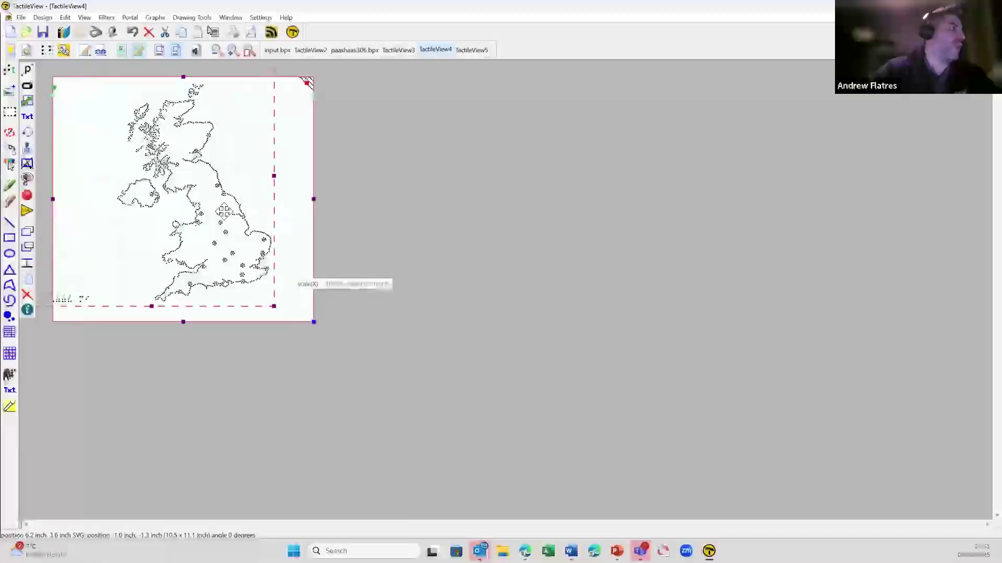
left_click(160, 51)
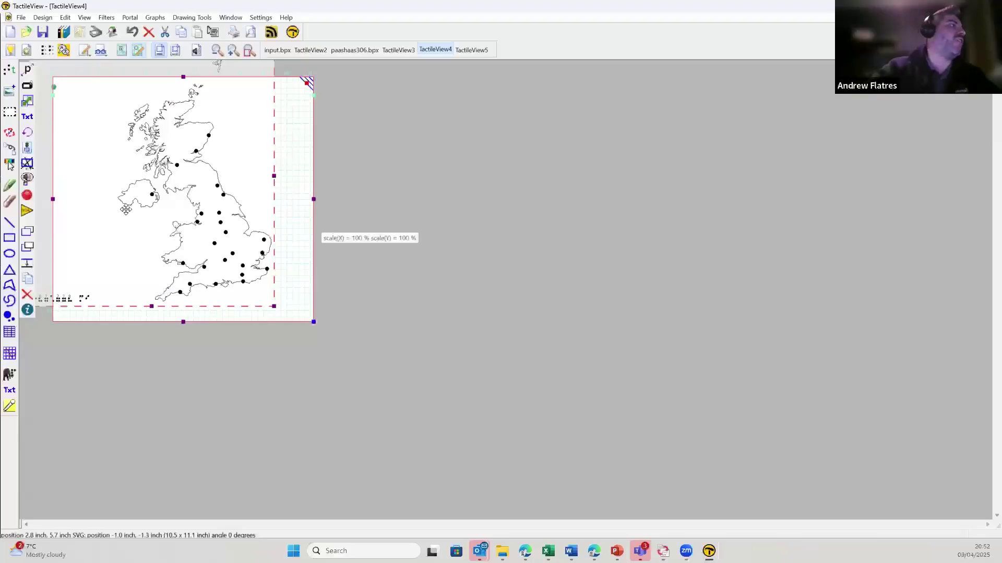
Auto-detect the contour of mainland Great Britain on the map and choose the Line texture as its fill.
left_click(9, 137)
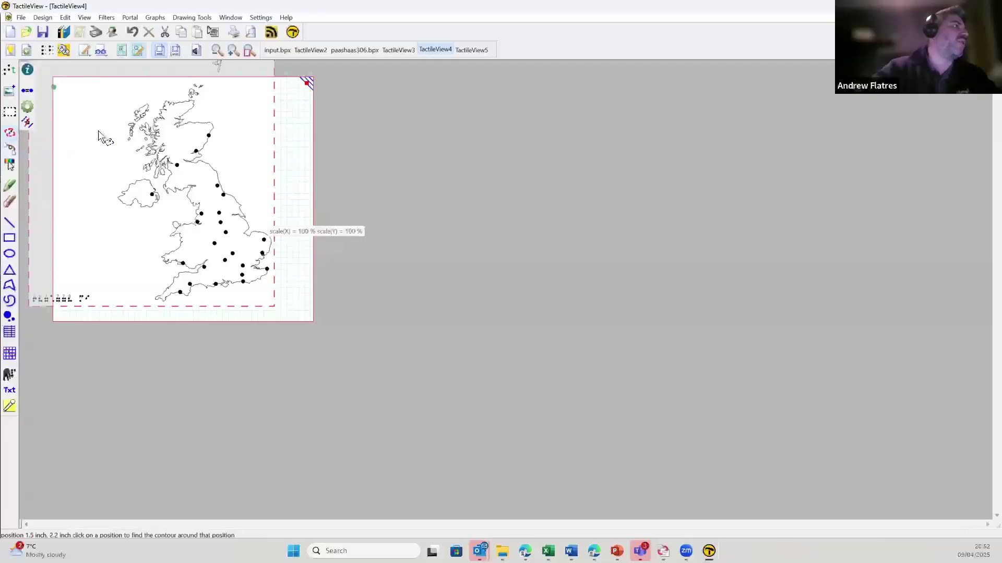
left_click(182, 142)
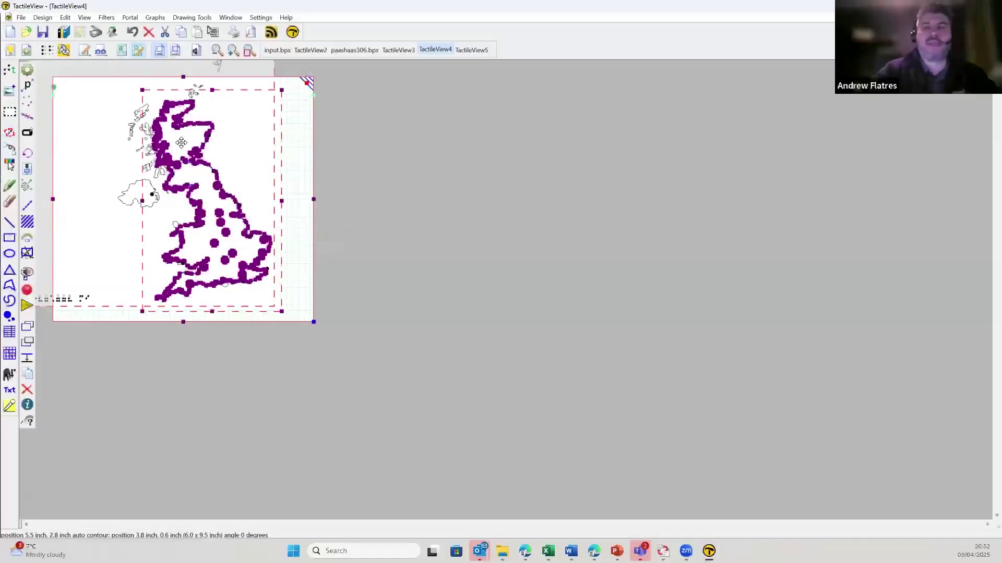
left_click(29, 224)
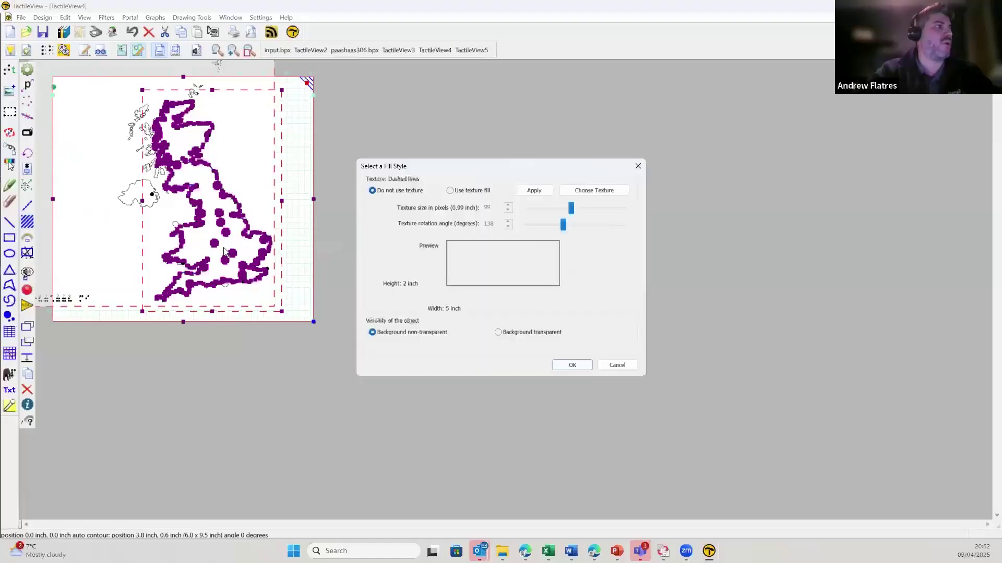
left_click(613, 190)
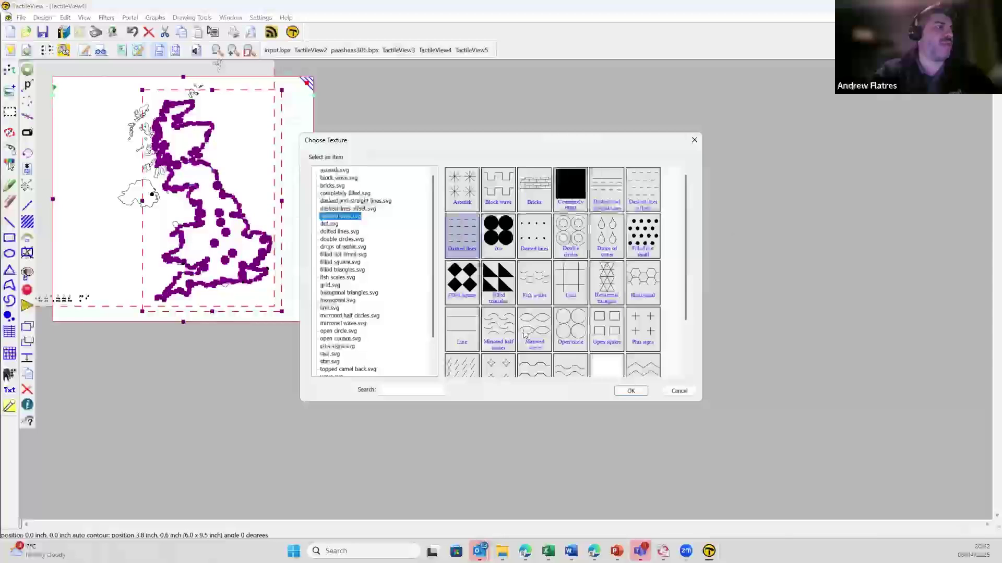
left_click(465, 323)
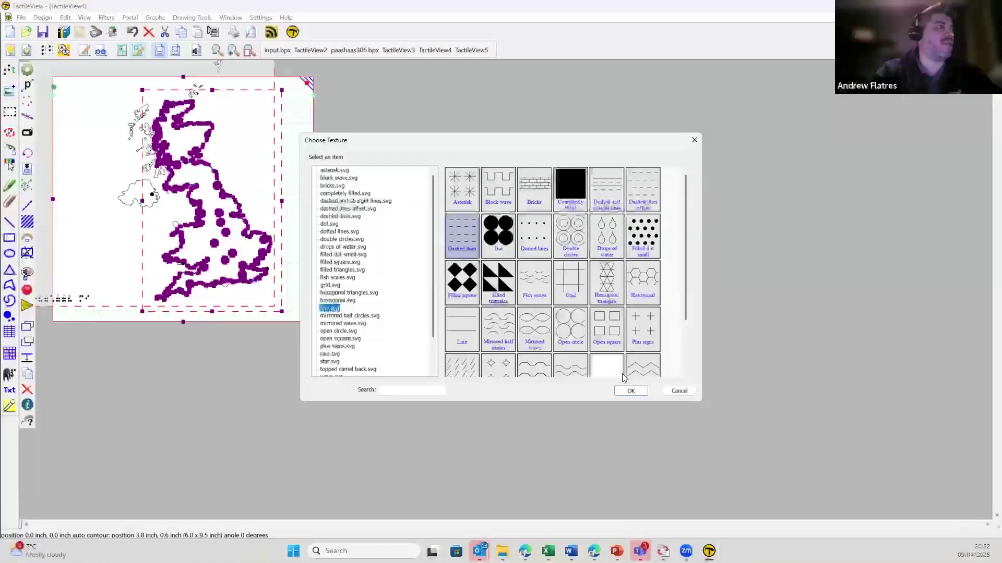
left_click(630, 391)
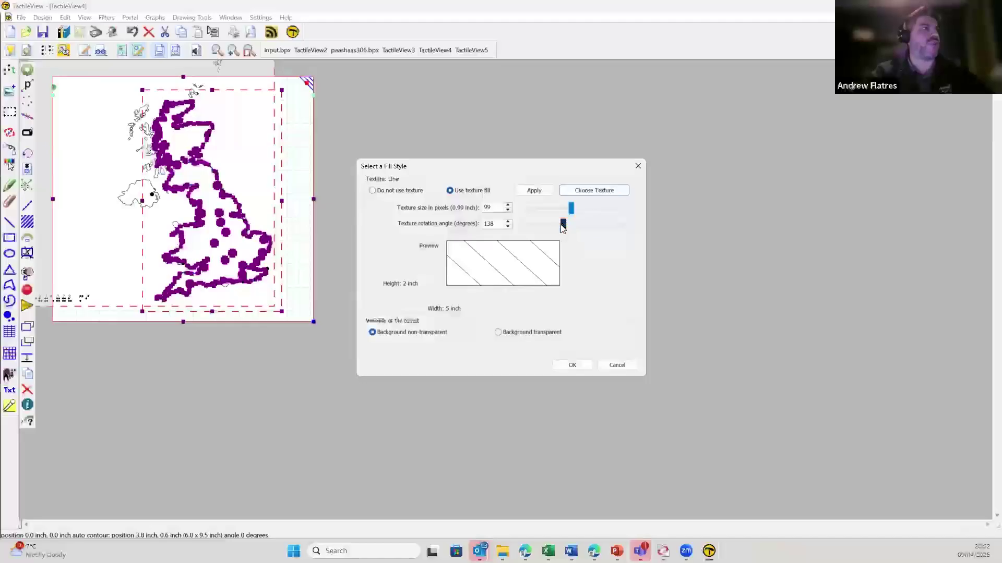
Apply the line fill to Great Britain with a texture size of 45 pixels and display the map as dots.
left_click_drag(570, 207, 544, 207)
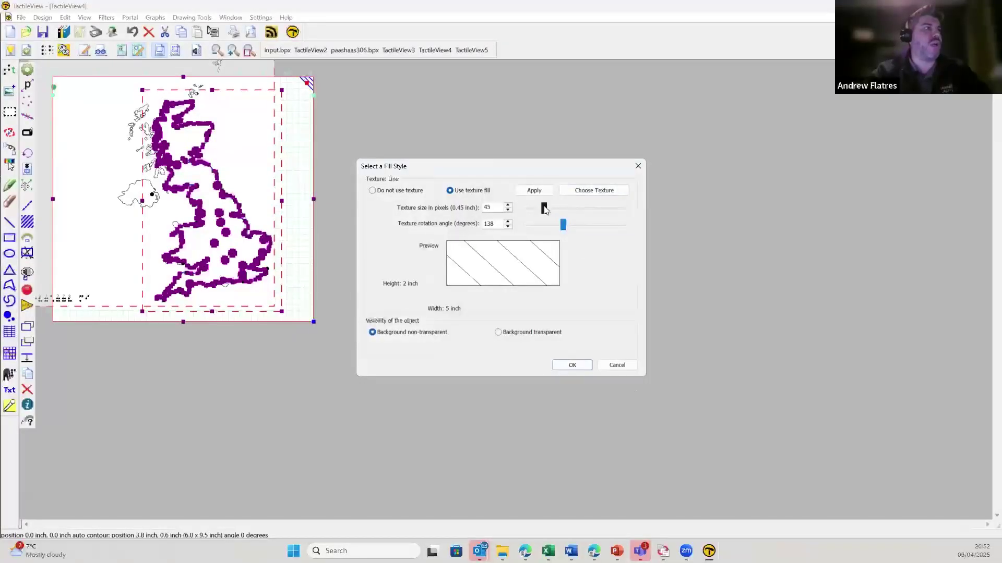
left_click(538, 191)
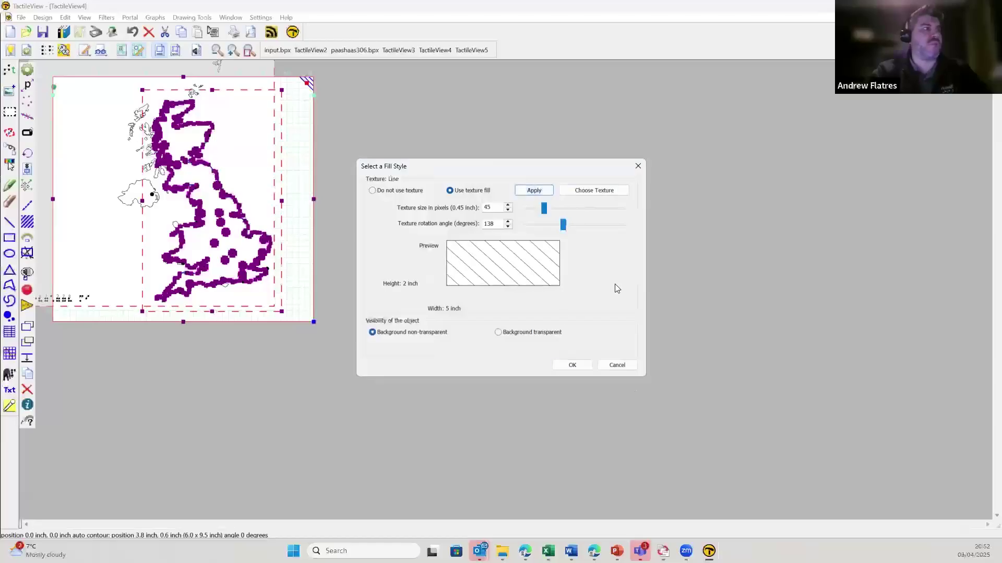
left_click(571, 366)
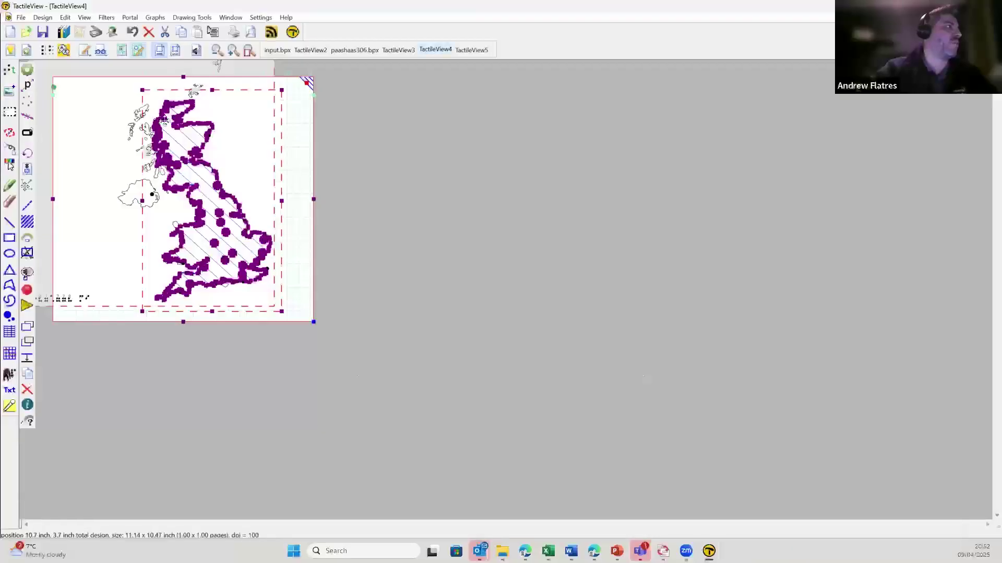
left_click(163, 142)
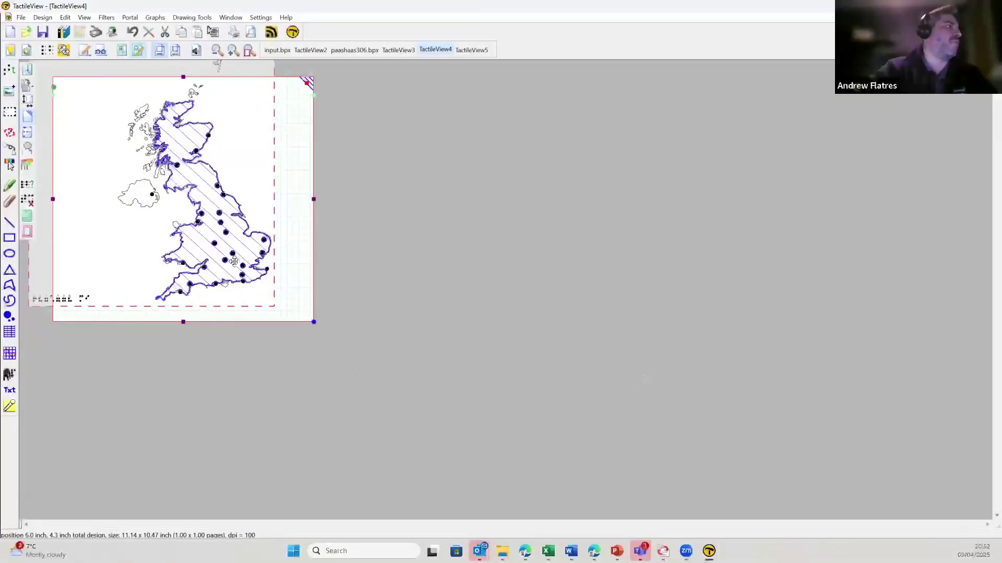
left_click(177, 53)
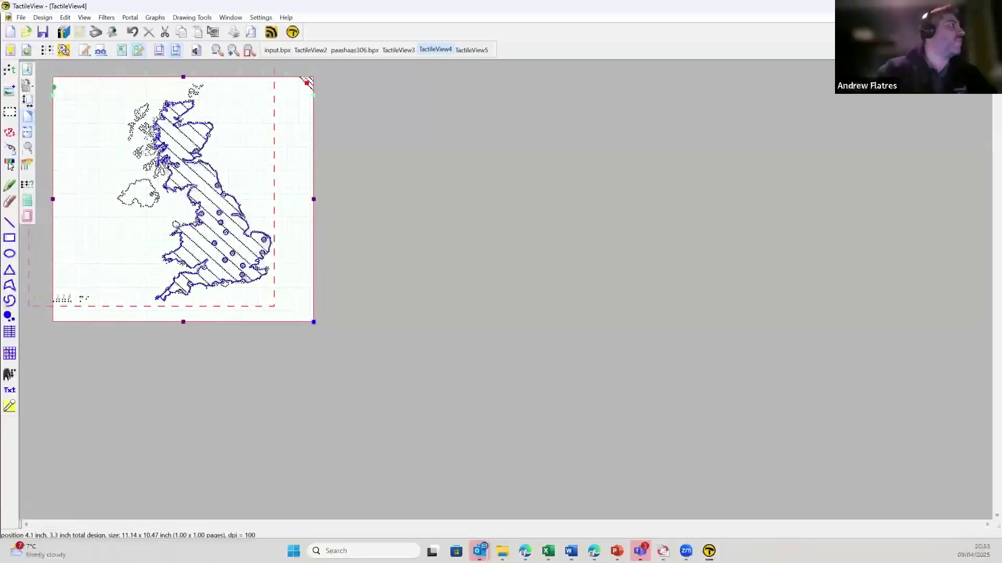
Create a new design and add a custom graph with the formula y = x-2.
left_click(11, 33)
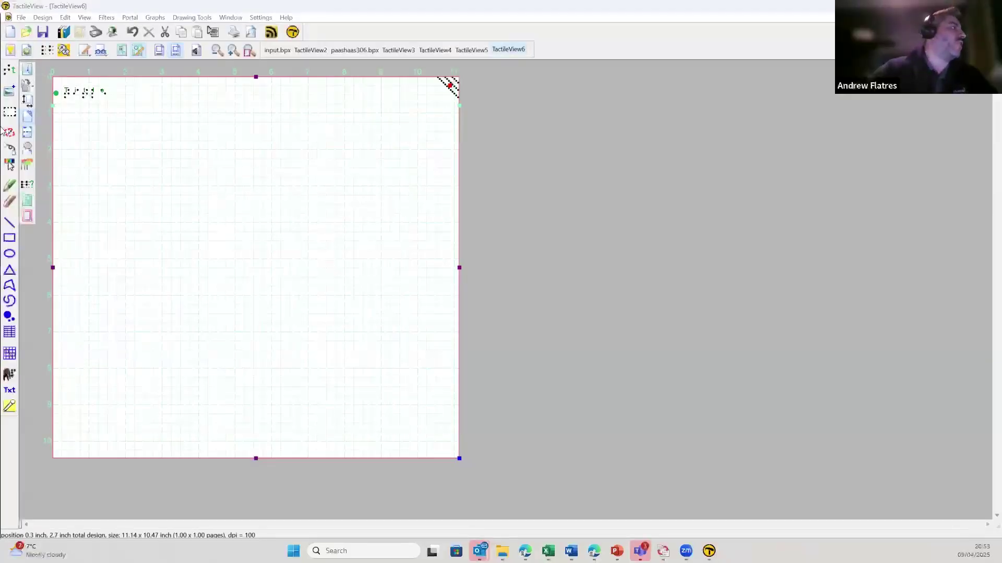
left_click(7, 355)
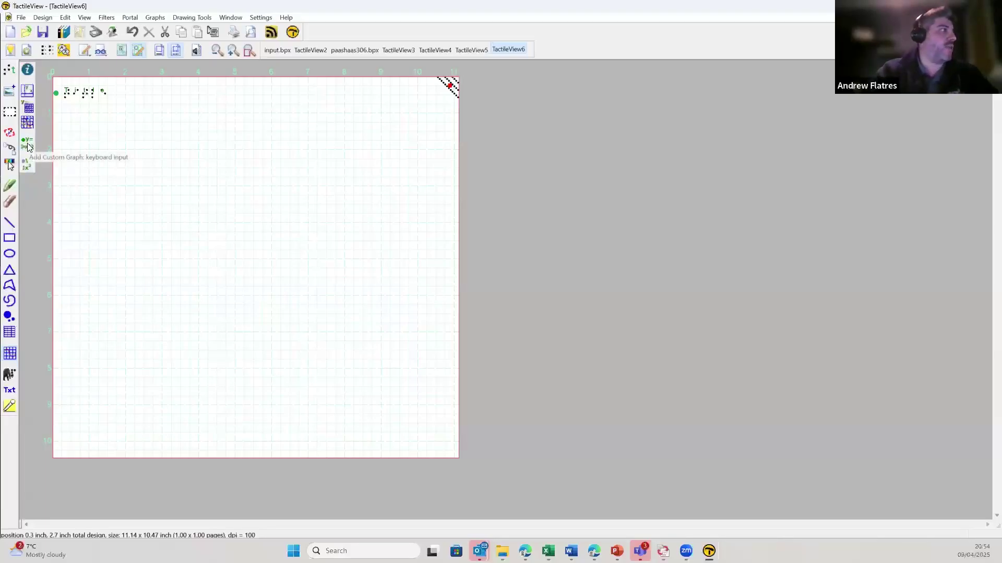
left_click(28, 147)
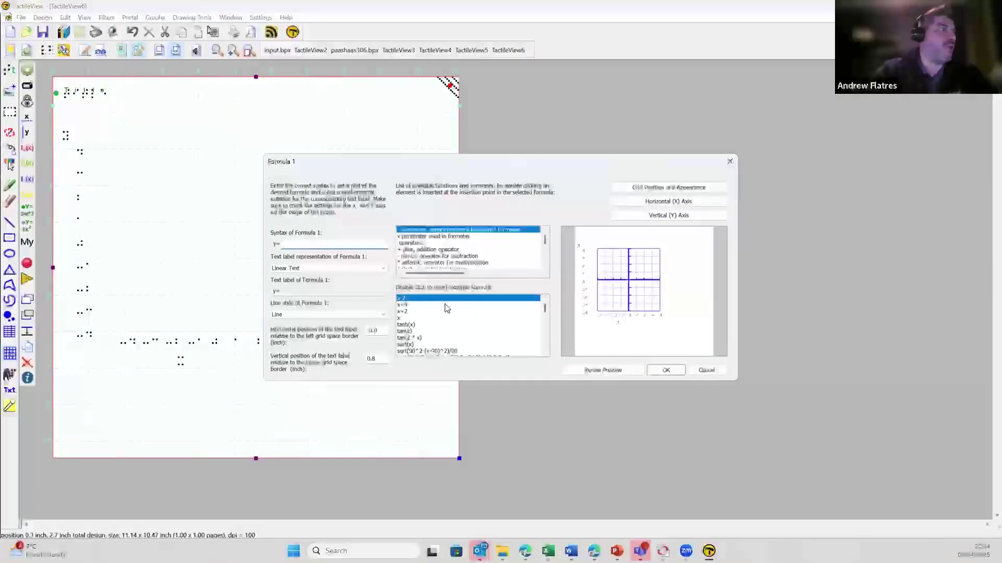
double_click(406, 300)
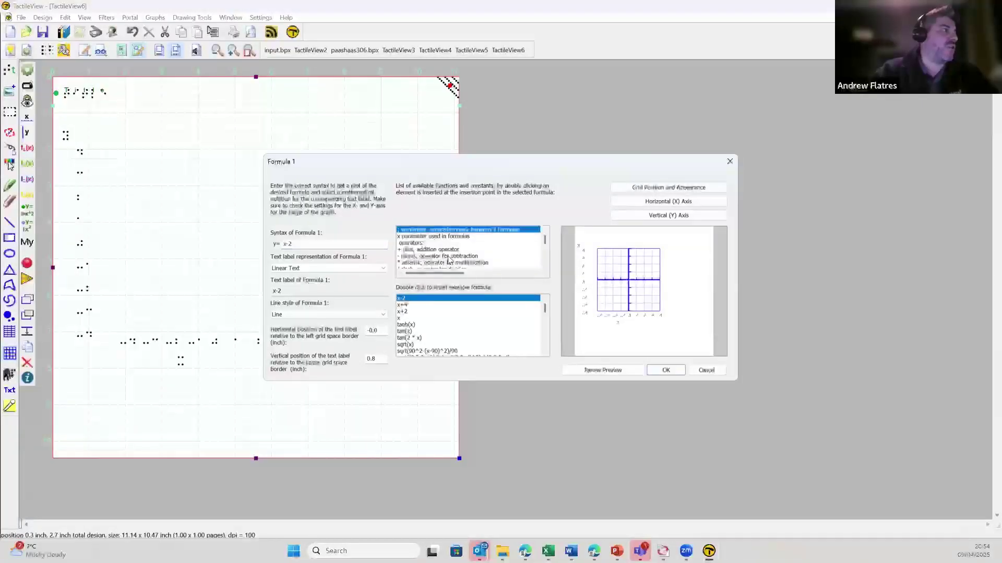
left_click(663, 371)
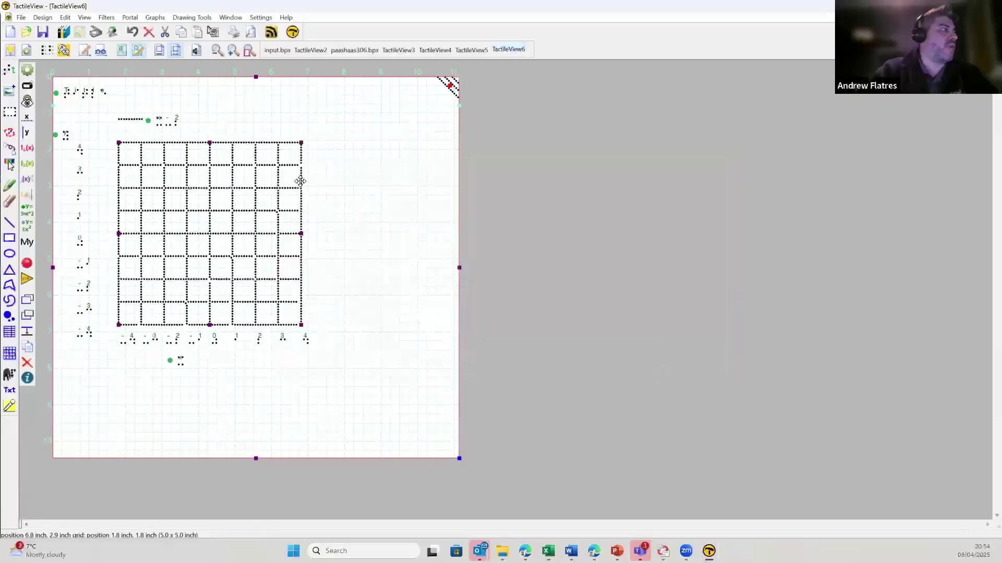
Set the style of the graph's auxiliary grid box lines to Dot and apply it.
right_click(198, 203)
left_click(227, 231)
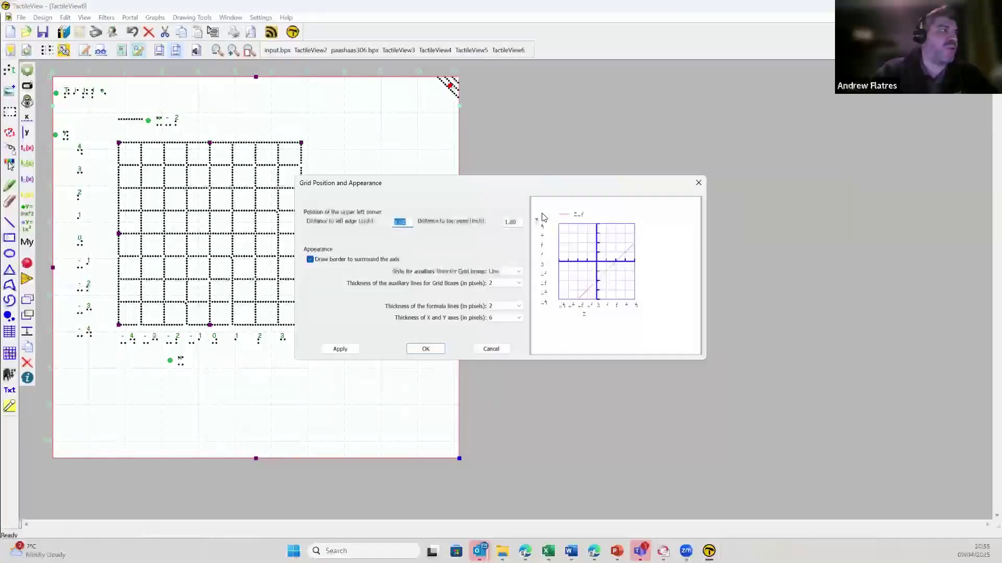
left_click(515, 275)
left_click(495, 295)
left_click(340, 349)
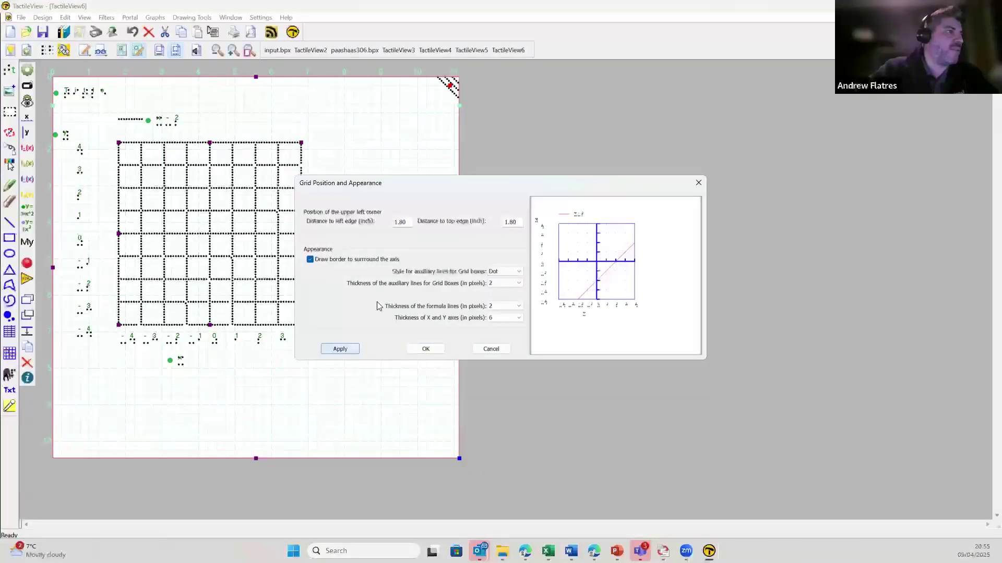
Set the thickness of the graph's formula lines to 4 pixels and accept the grid appearance settings.
left_click(515, 307)
left_click(499, 340)
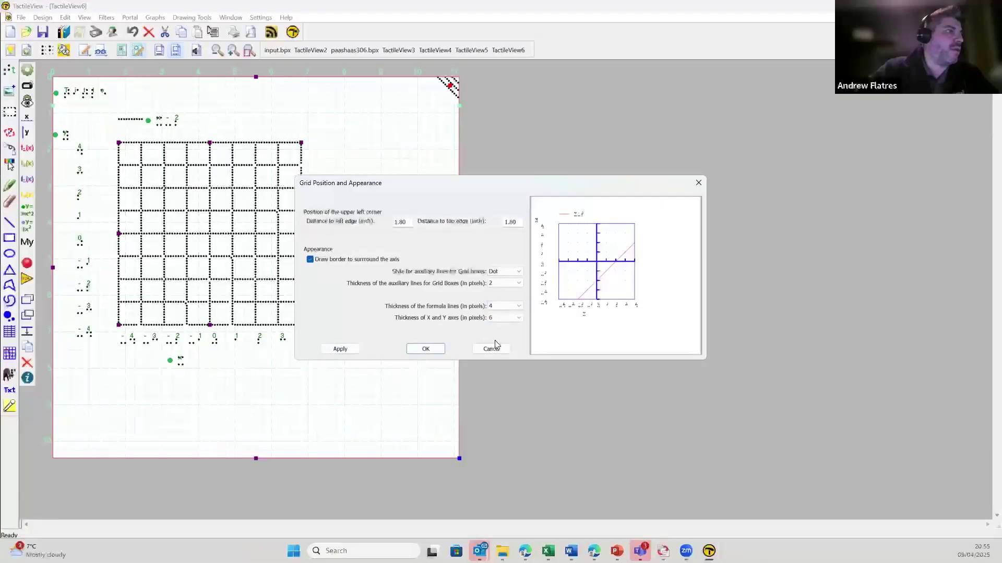
left_click(339, 348)
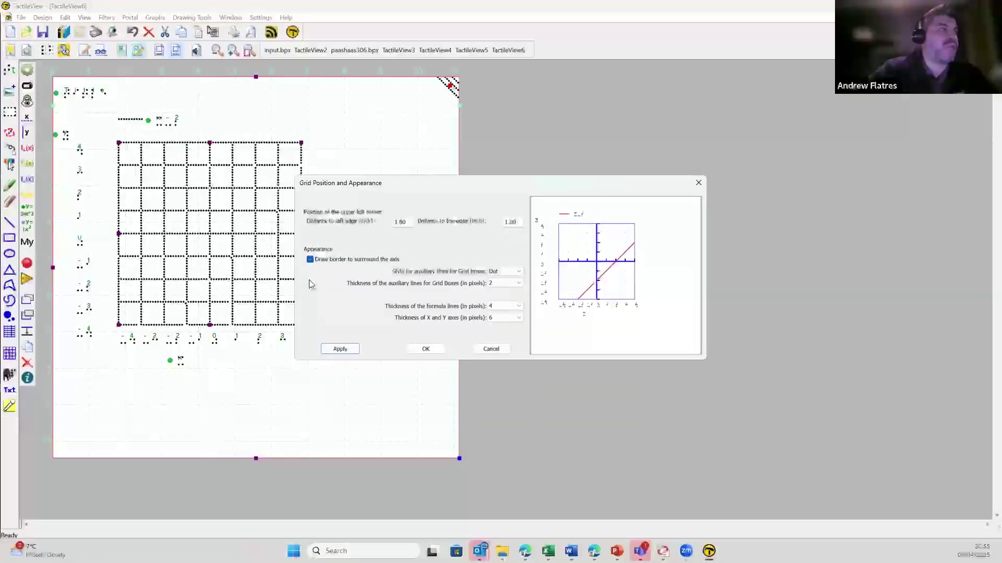
left_click(426, 349)
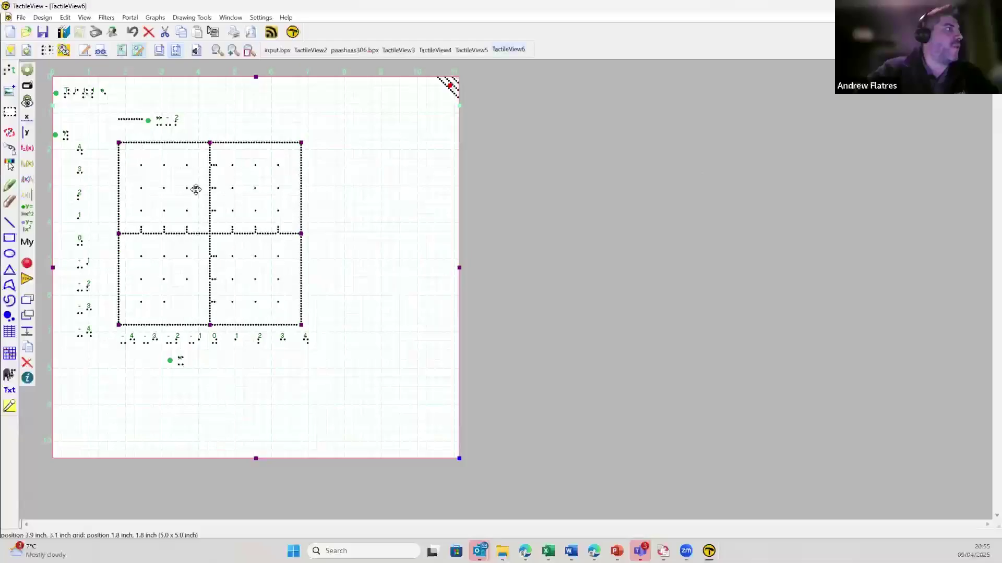
Fuse the graph with the bitmap.
right_click(255, 402)
left_click(258, 401)
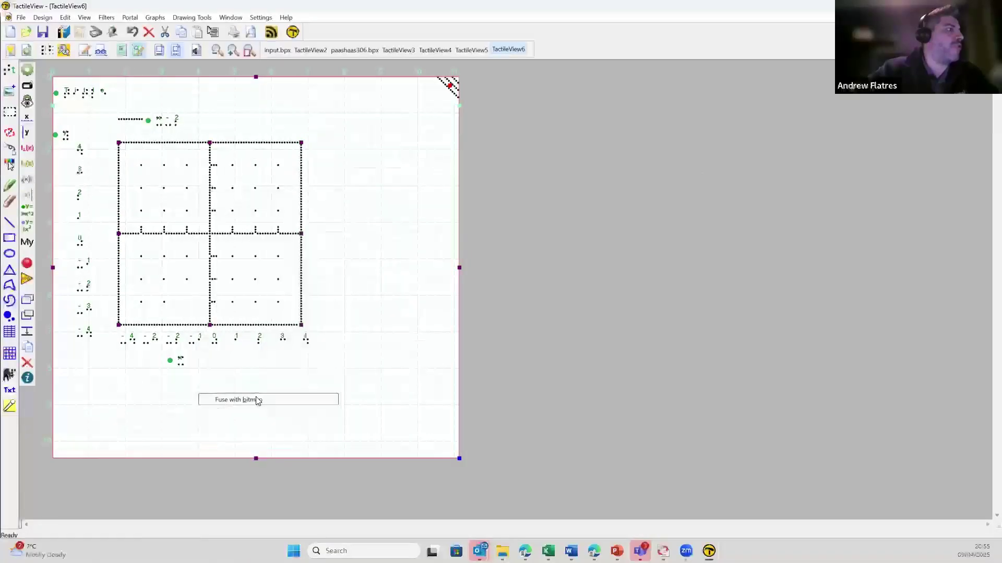